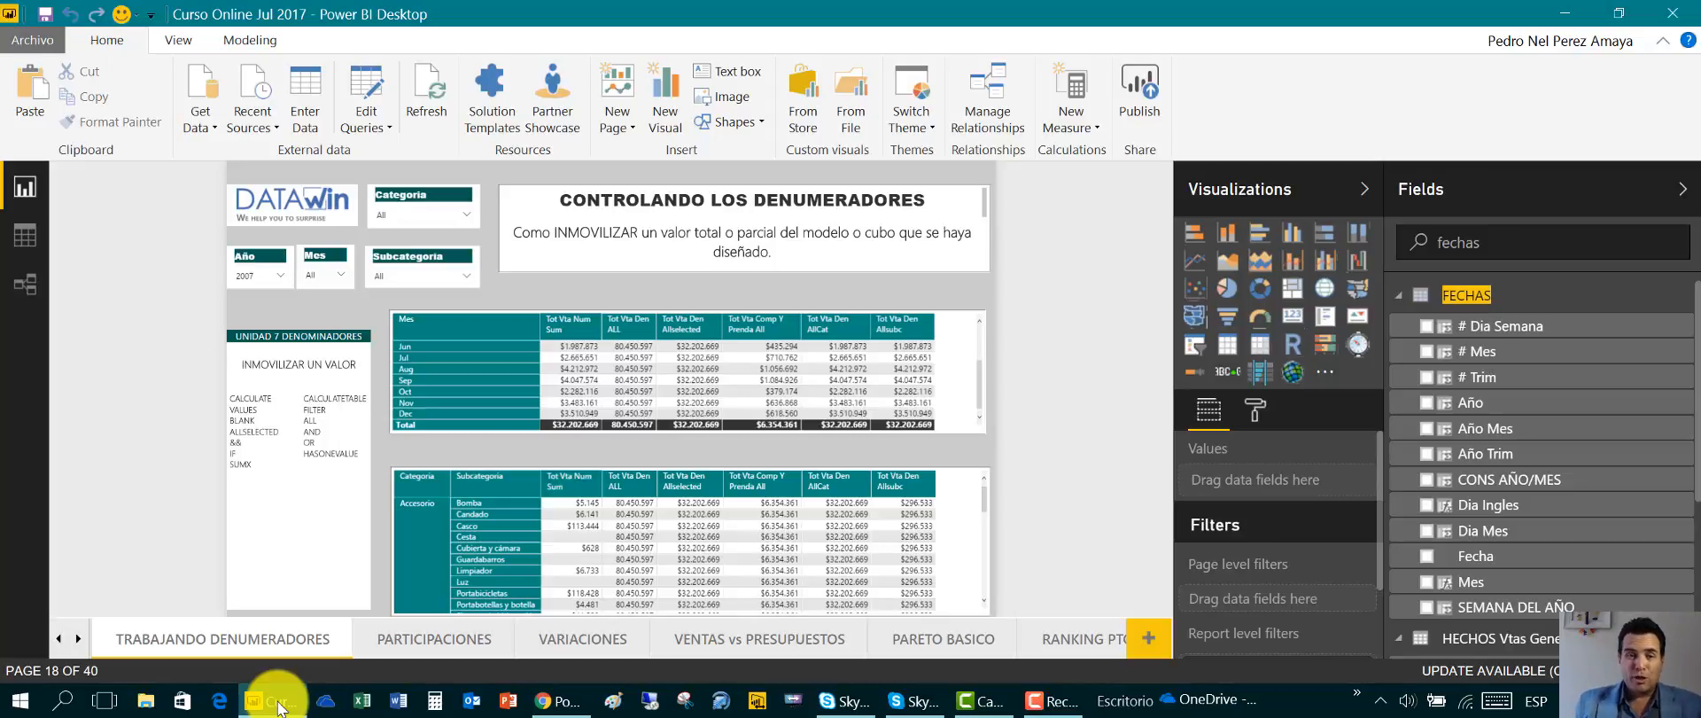
Examine the denominators page's title about immobilizing a value, its list of DAX functions, and the denominator columns of the monthly sales table
left_click(558, 232)
double_click(583, 234)
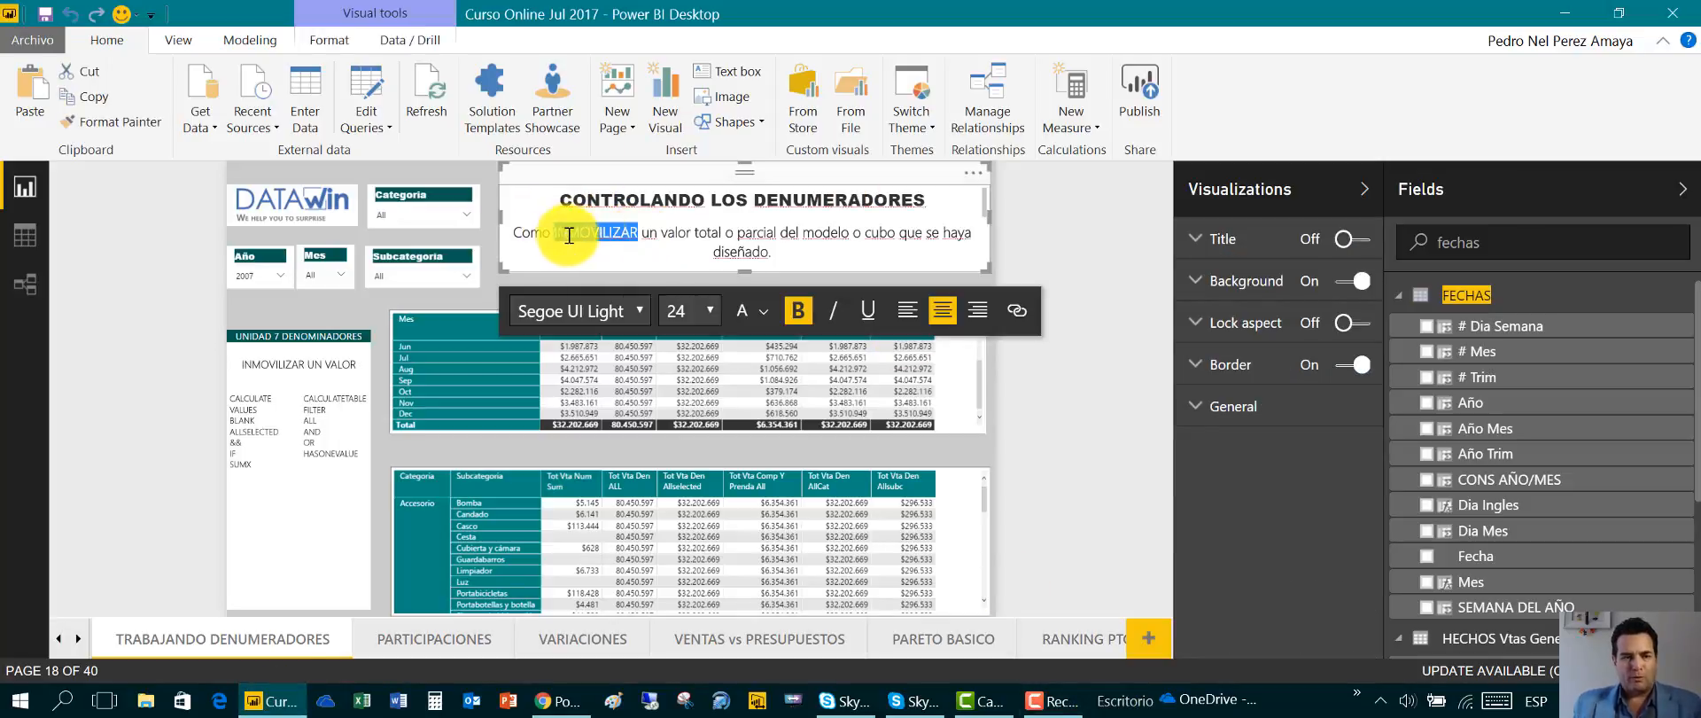
left_click(496, 211)
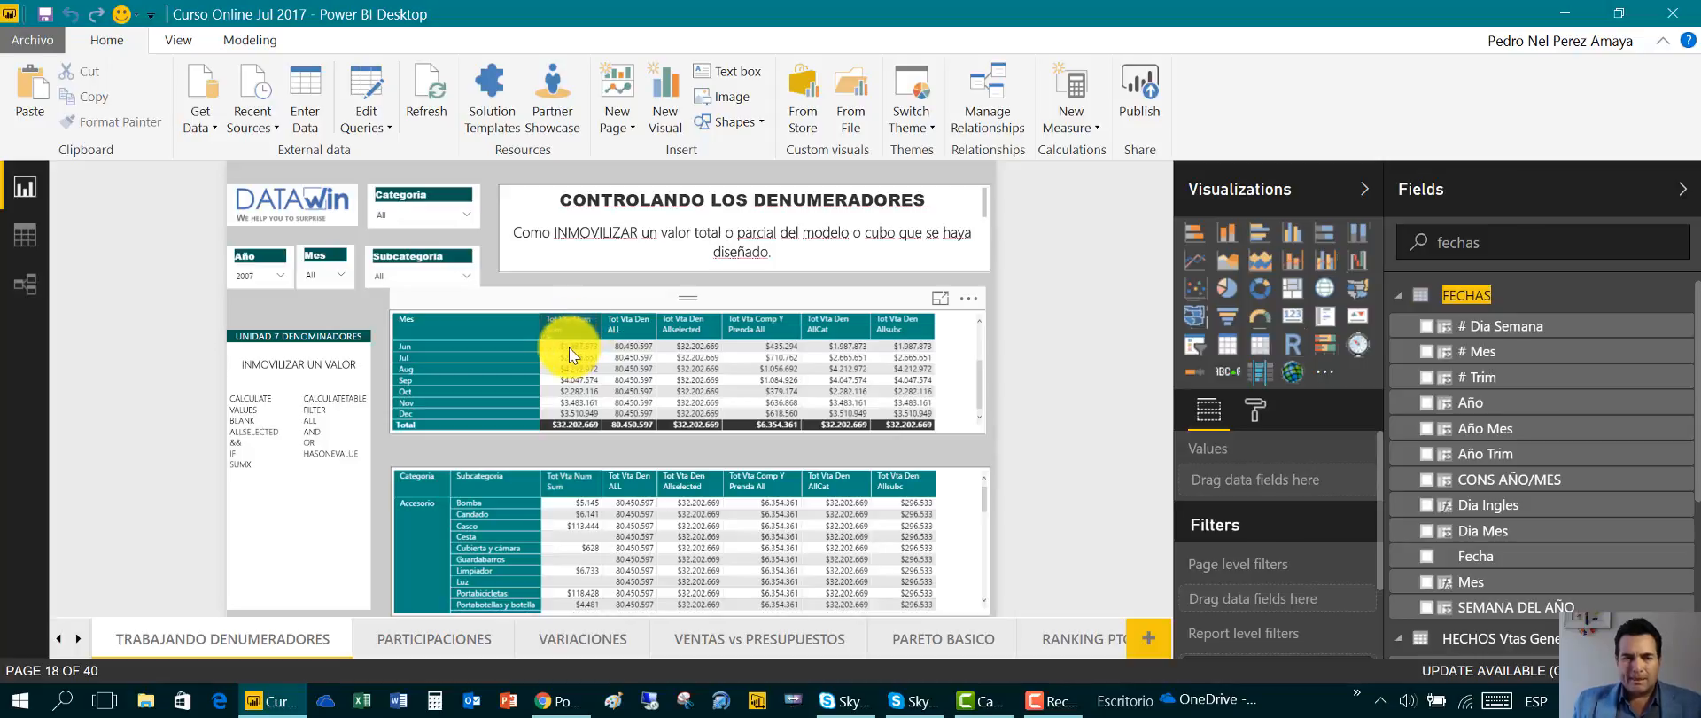
mouse_move(560, 424)
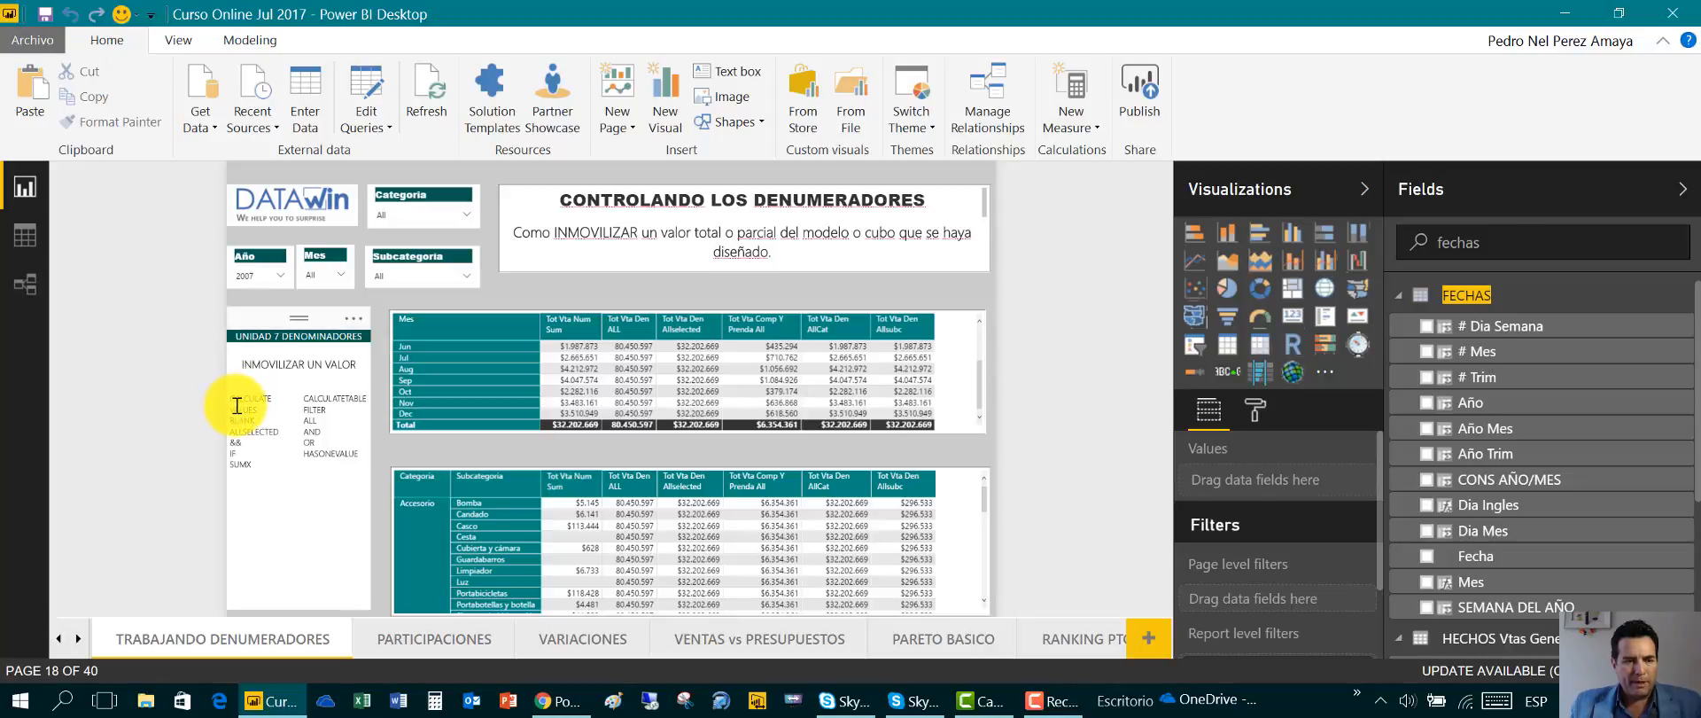
left_click_drag(231, 398, 349, 457)
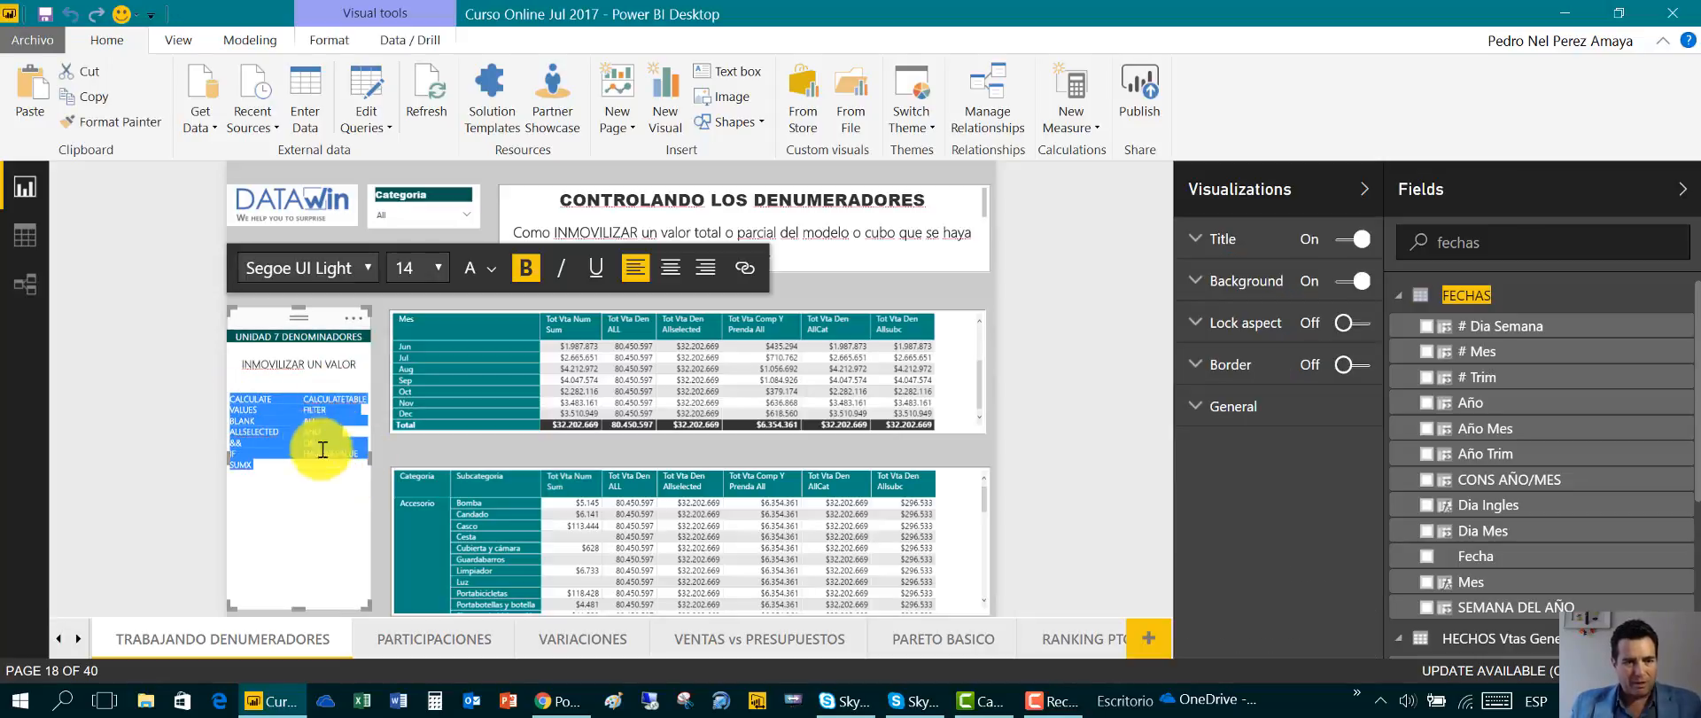
left_click(493, 178)
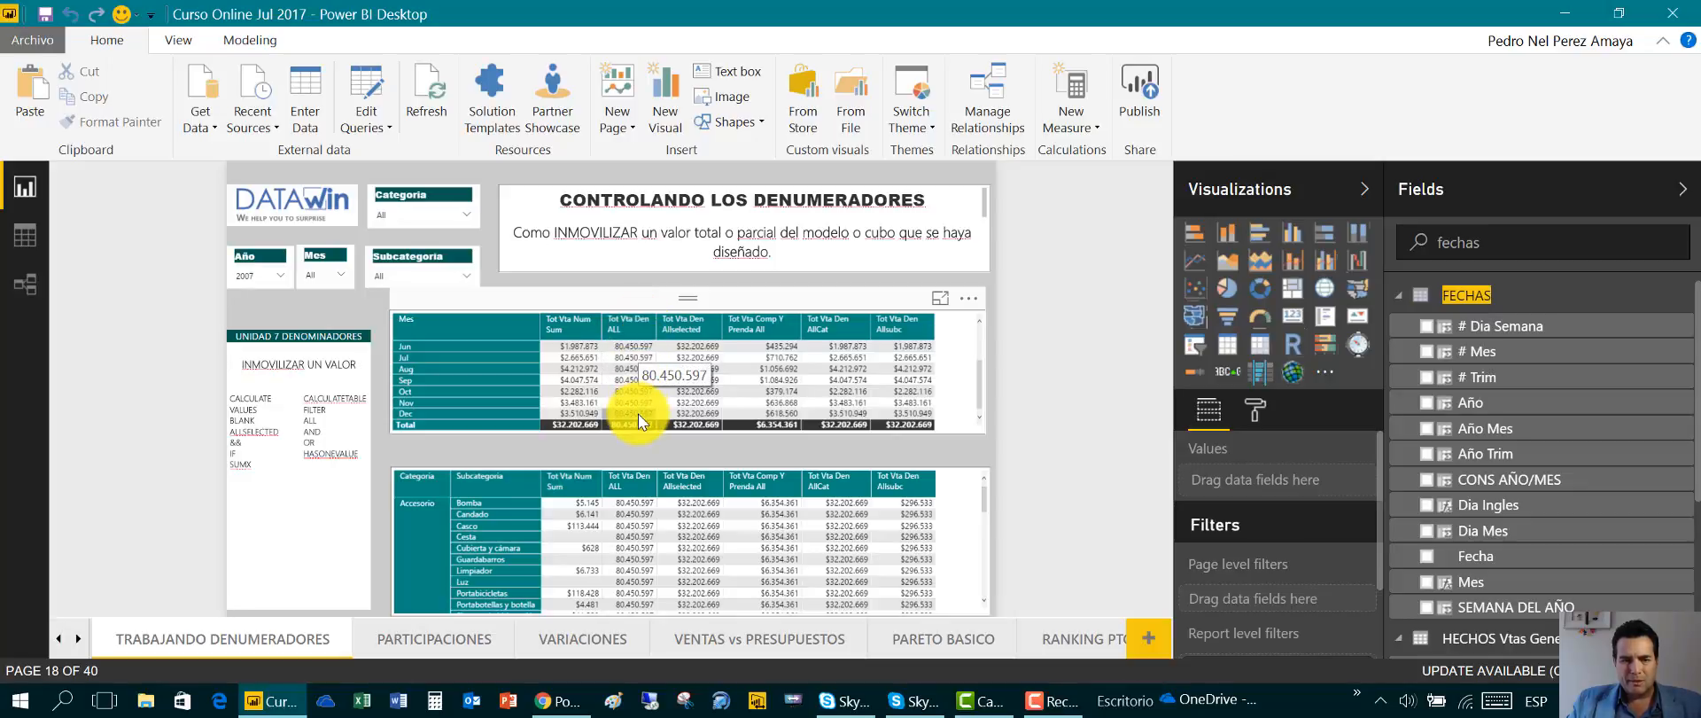
left_click(688, 322)
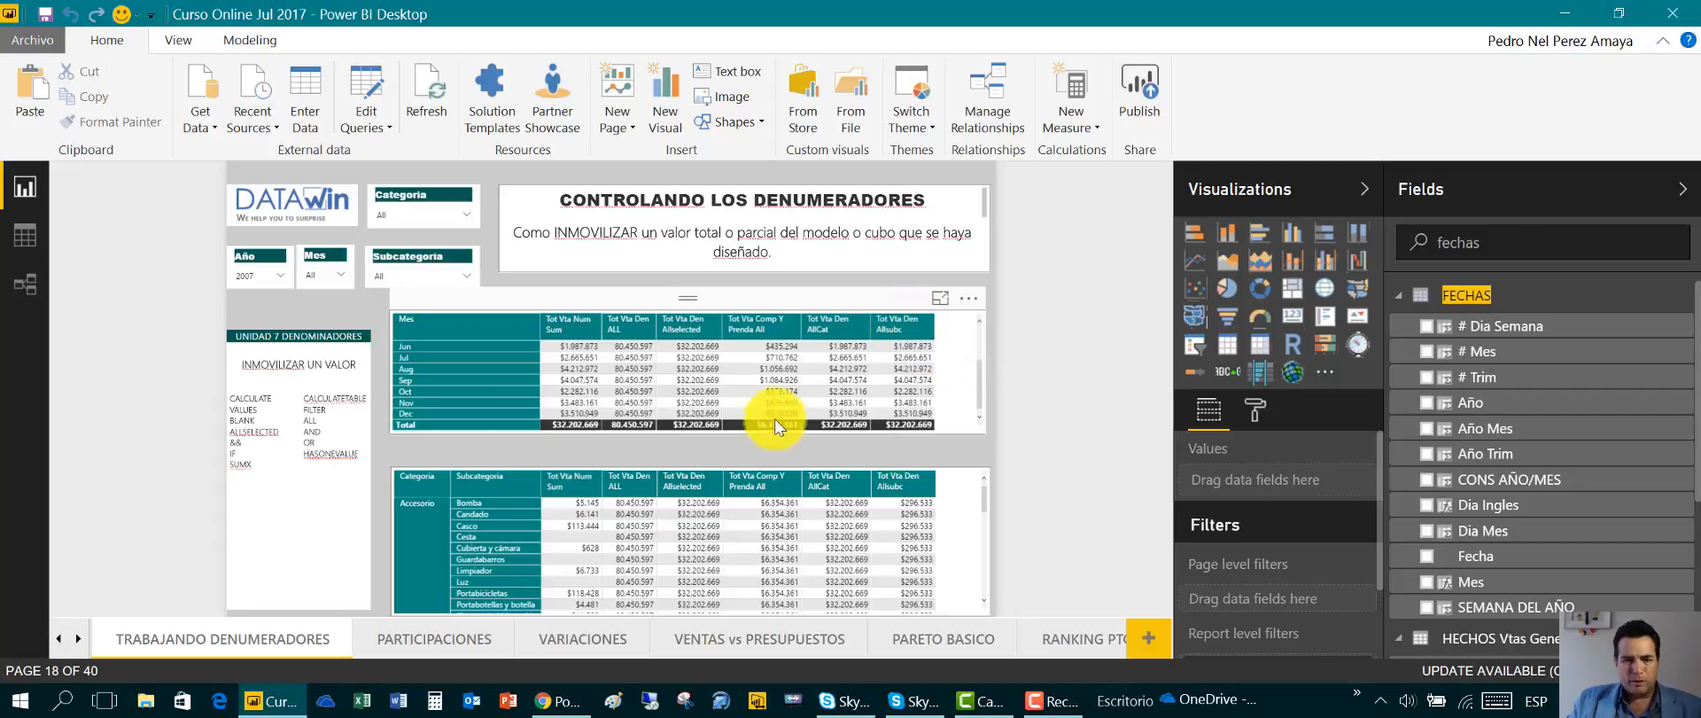
mouse_move(880, 386)
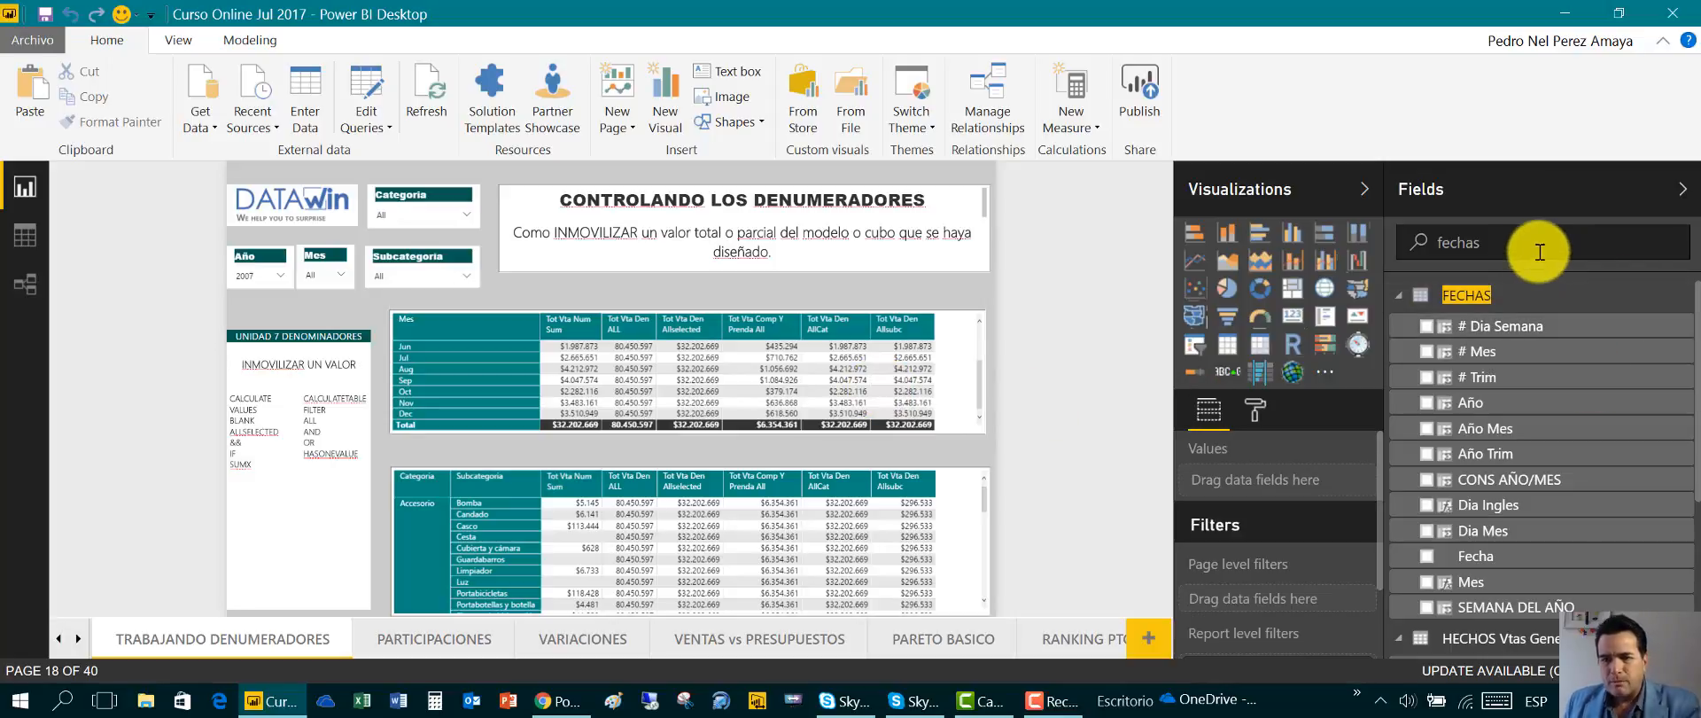
Search the fields for "tot vta num" and view the SUM formula of the Tot Vta Num Sum measure
left_click_drag(1540, 253, 1394, 242)
type("tot vta ")
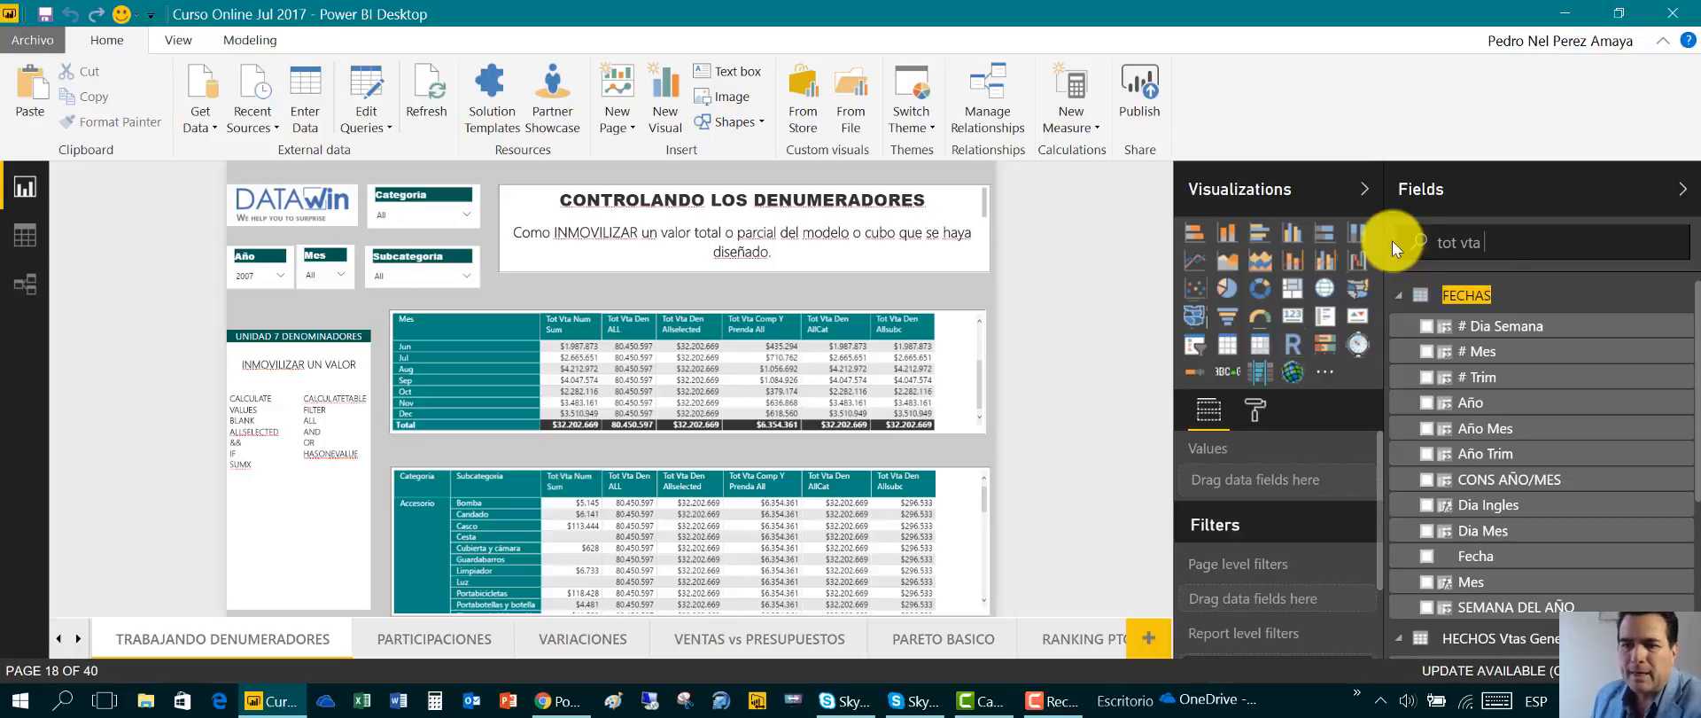
type("num")
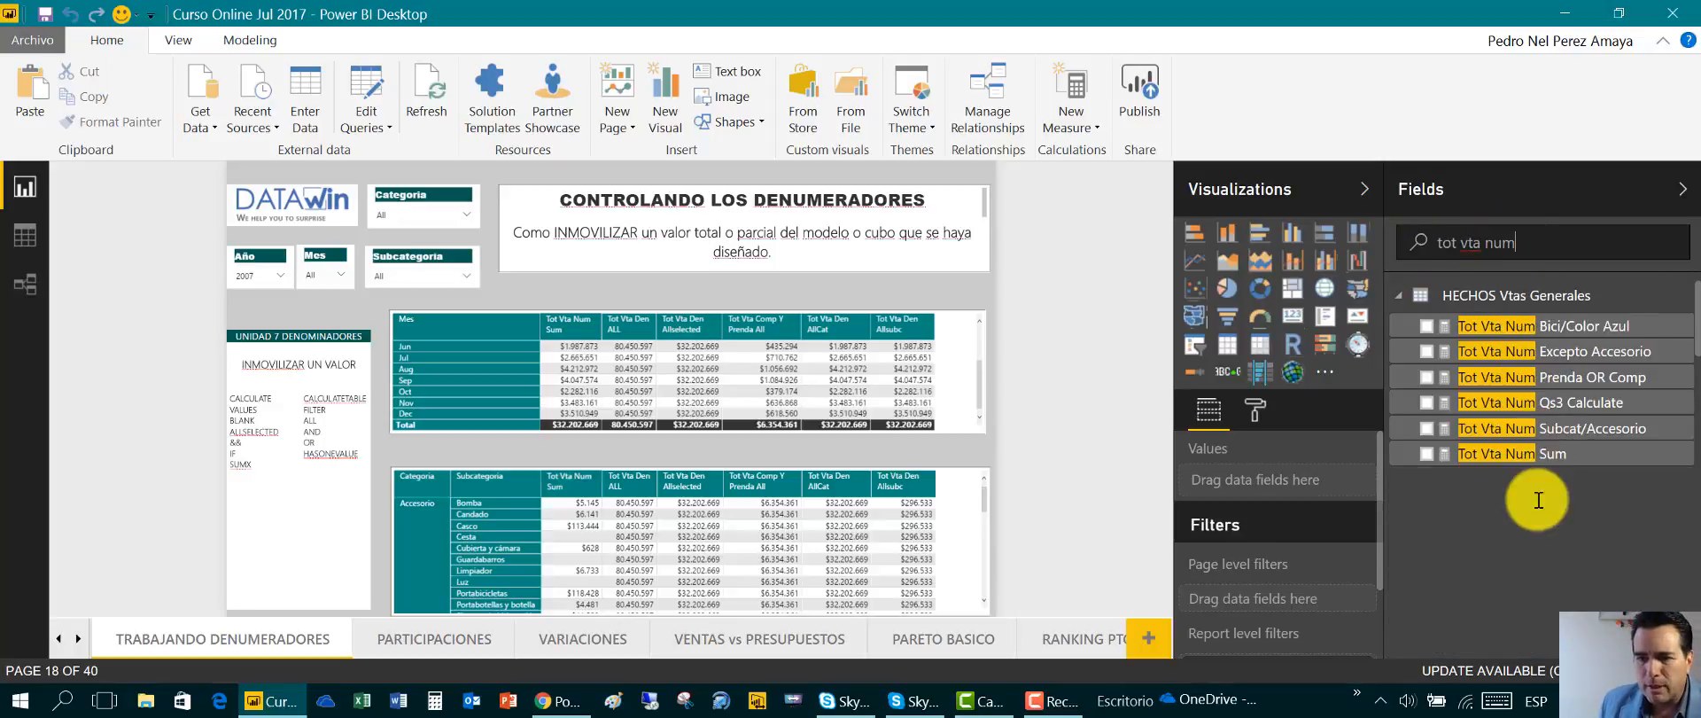
double_click(1549, 458)
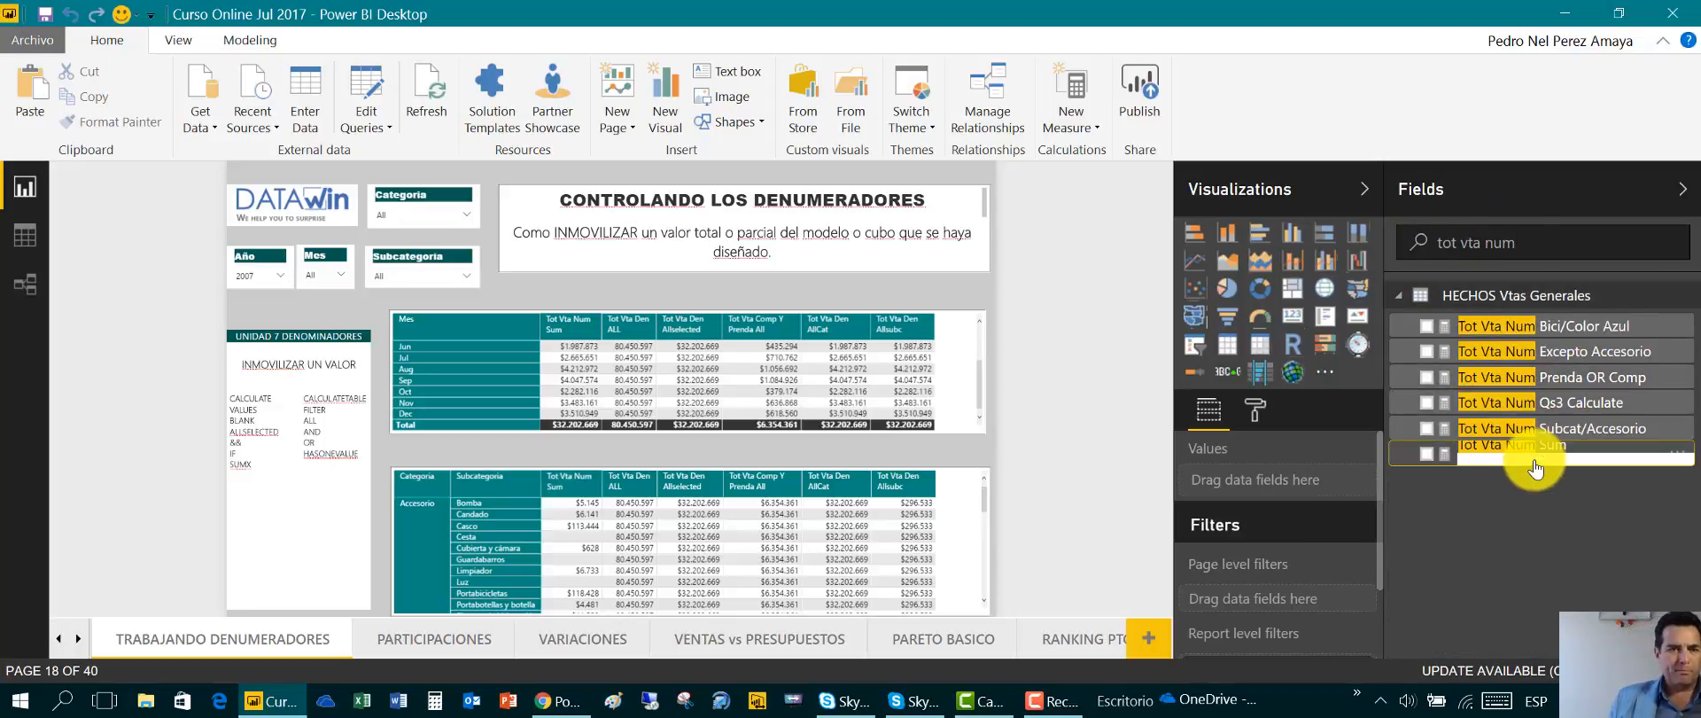
left_click_drag(300, 181, 612, 186)
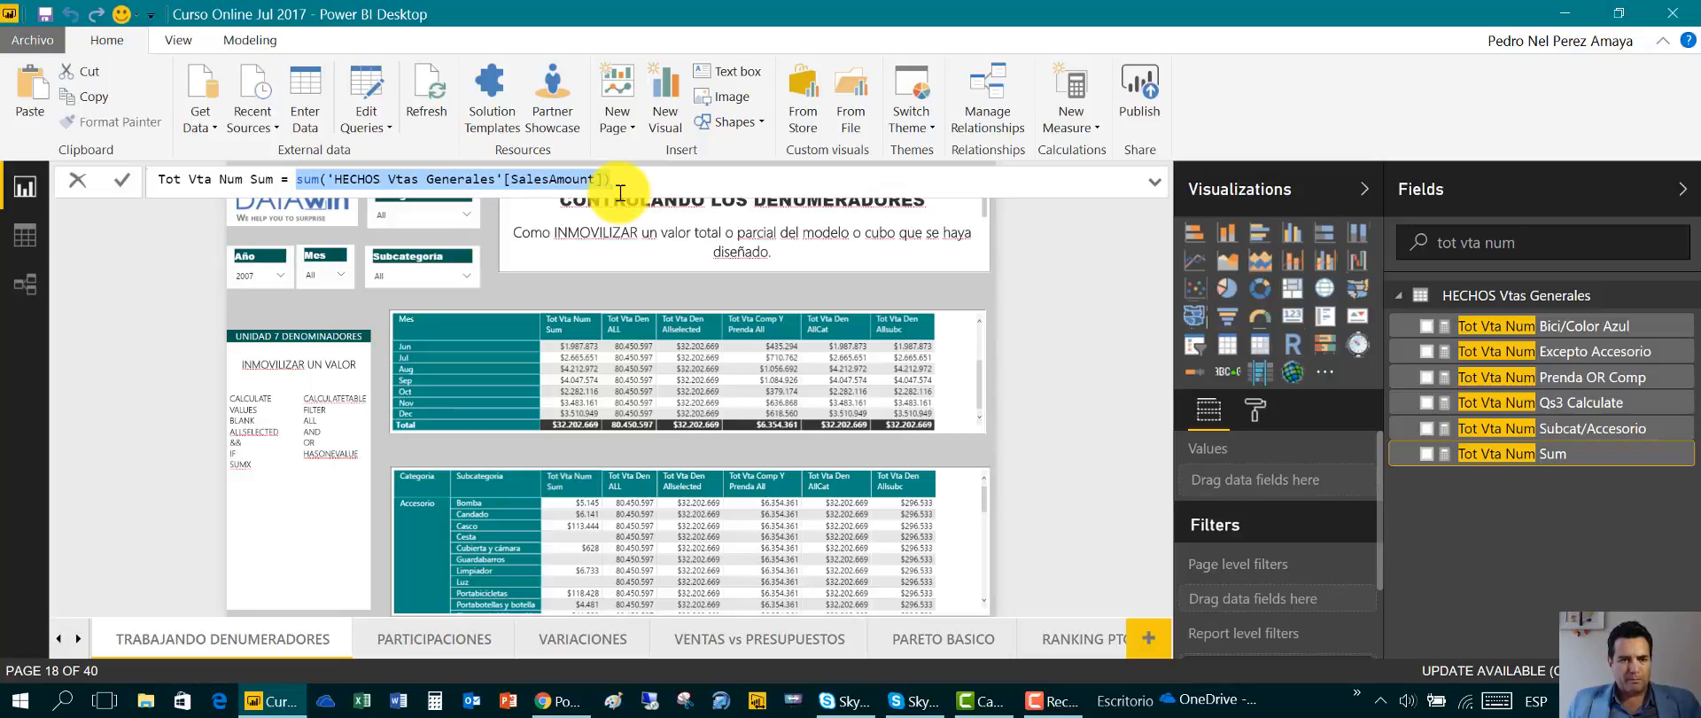
left_click(619, 182)
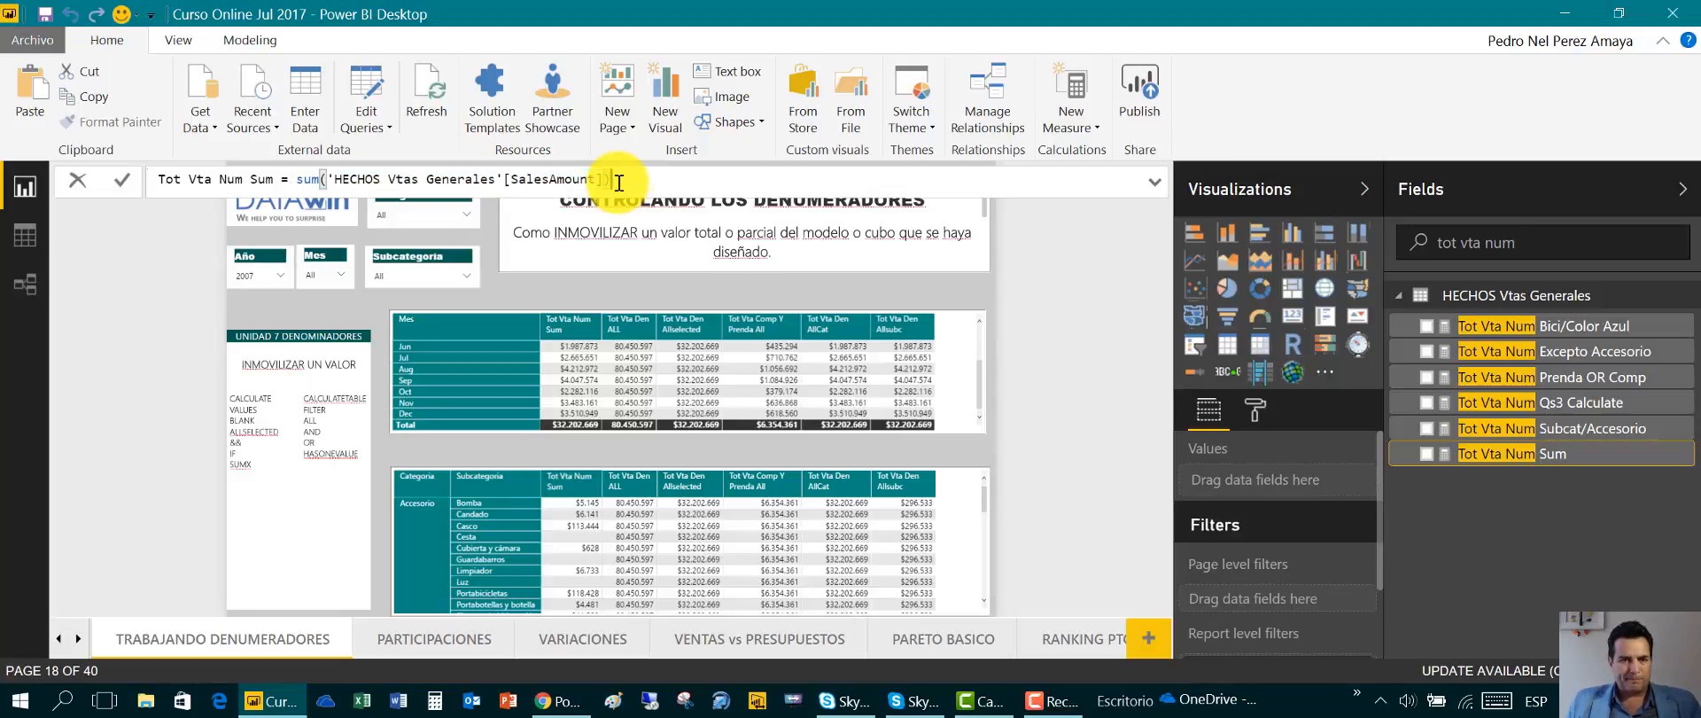
left_click_drag(619, 182, 298, 179)
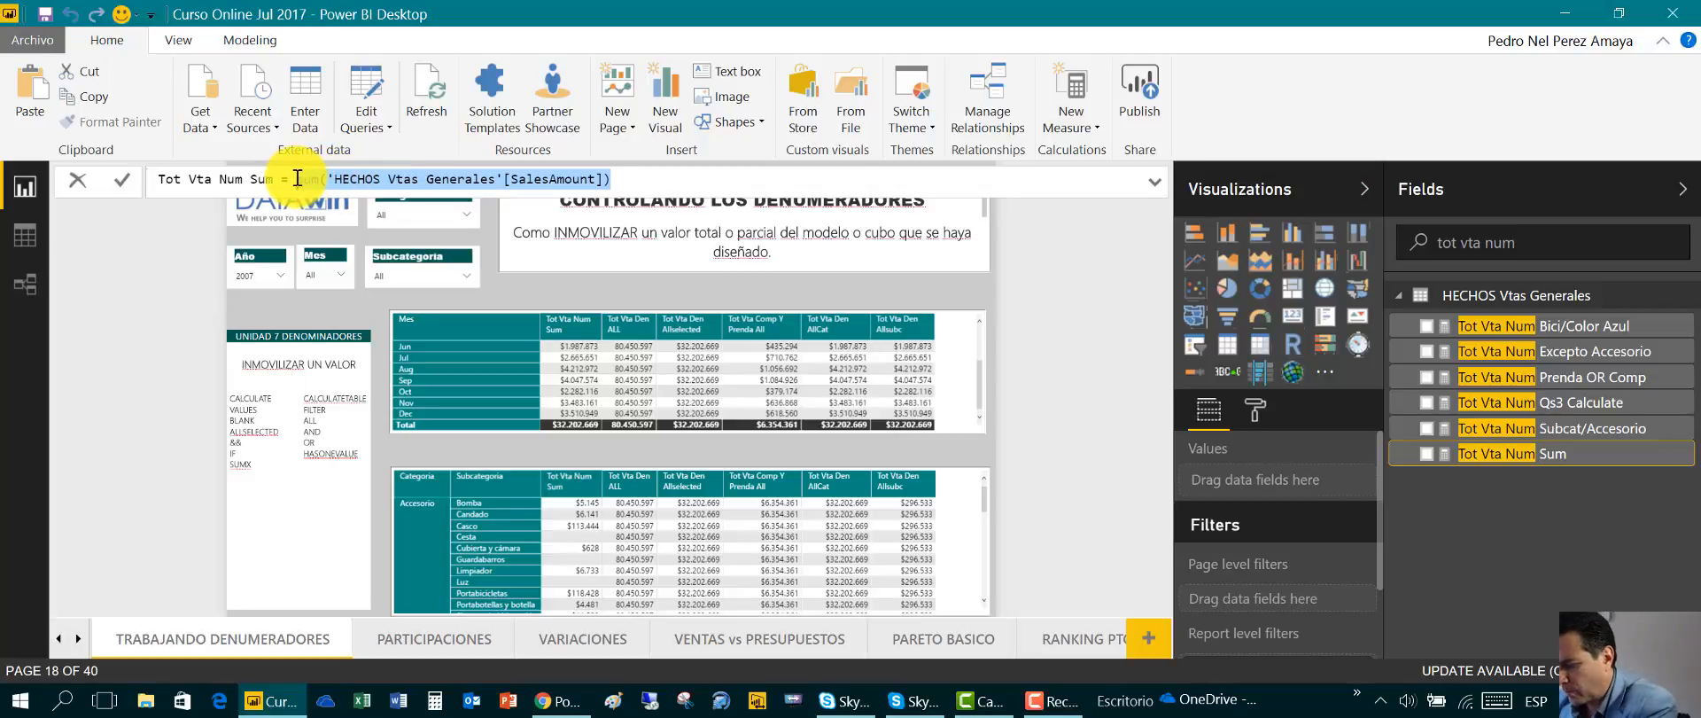
key("BackSpace")
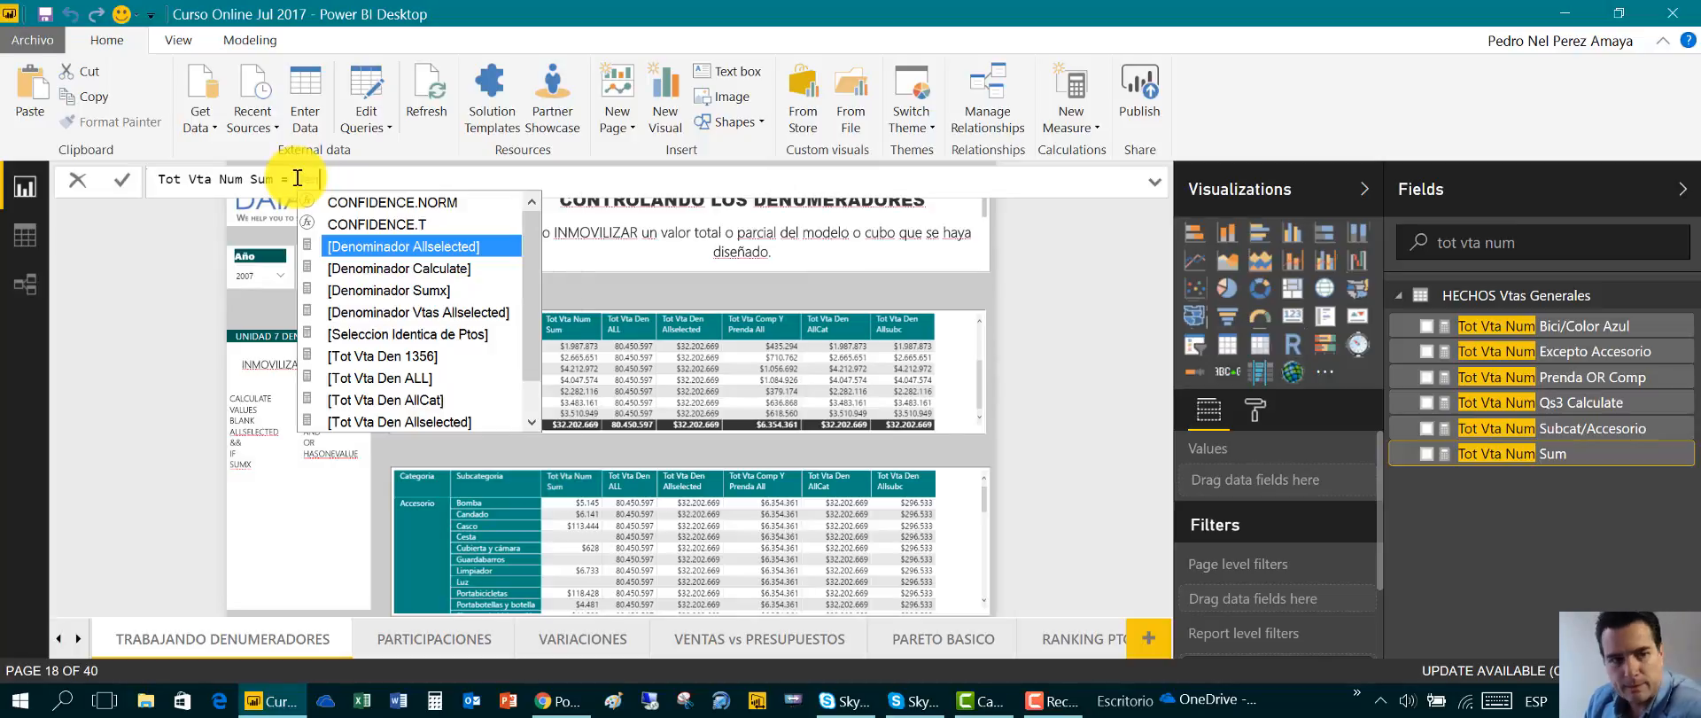
key("Escape")
key("ctrl+z")
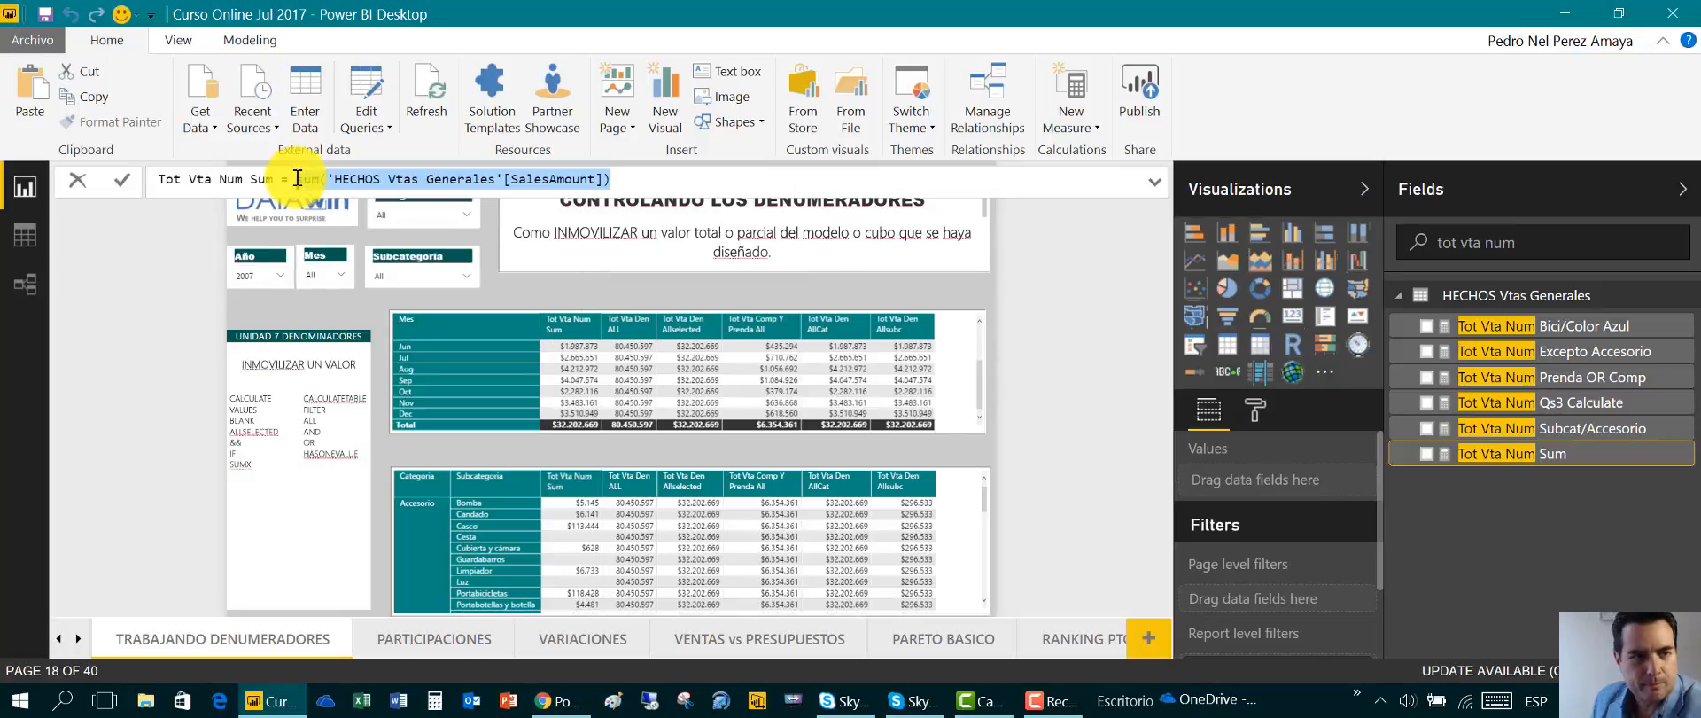
Search the fields for the denominator measures with "tot vta den"
left_click_drag(1546, 243, 1430, 230)
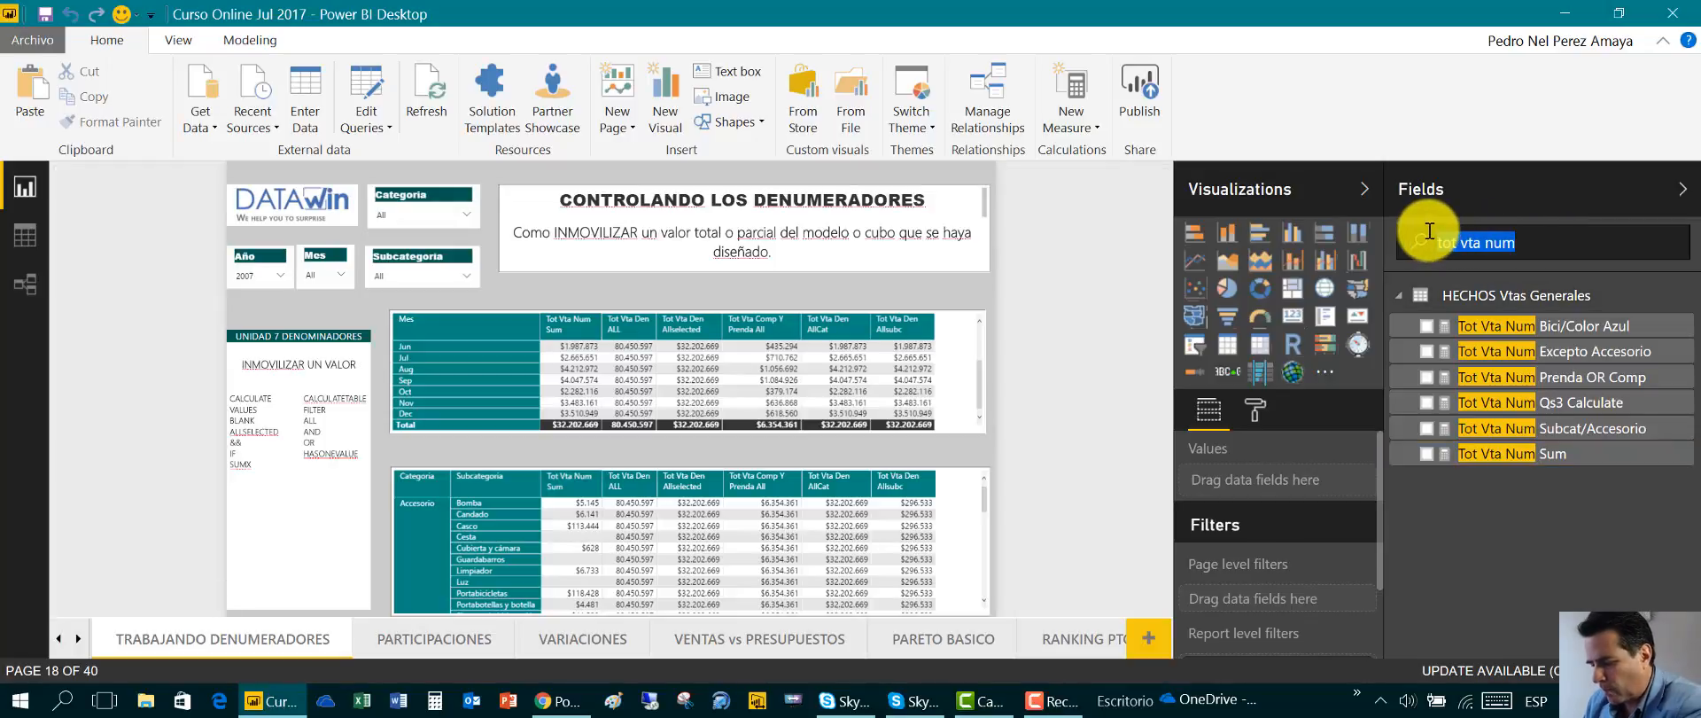
type("den")
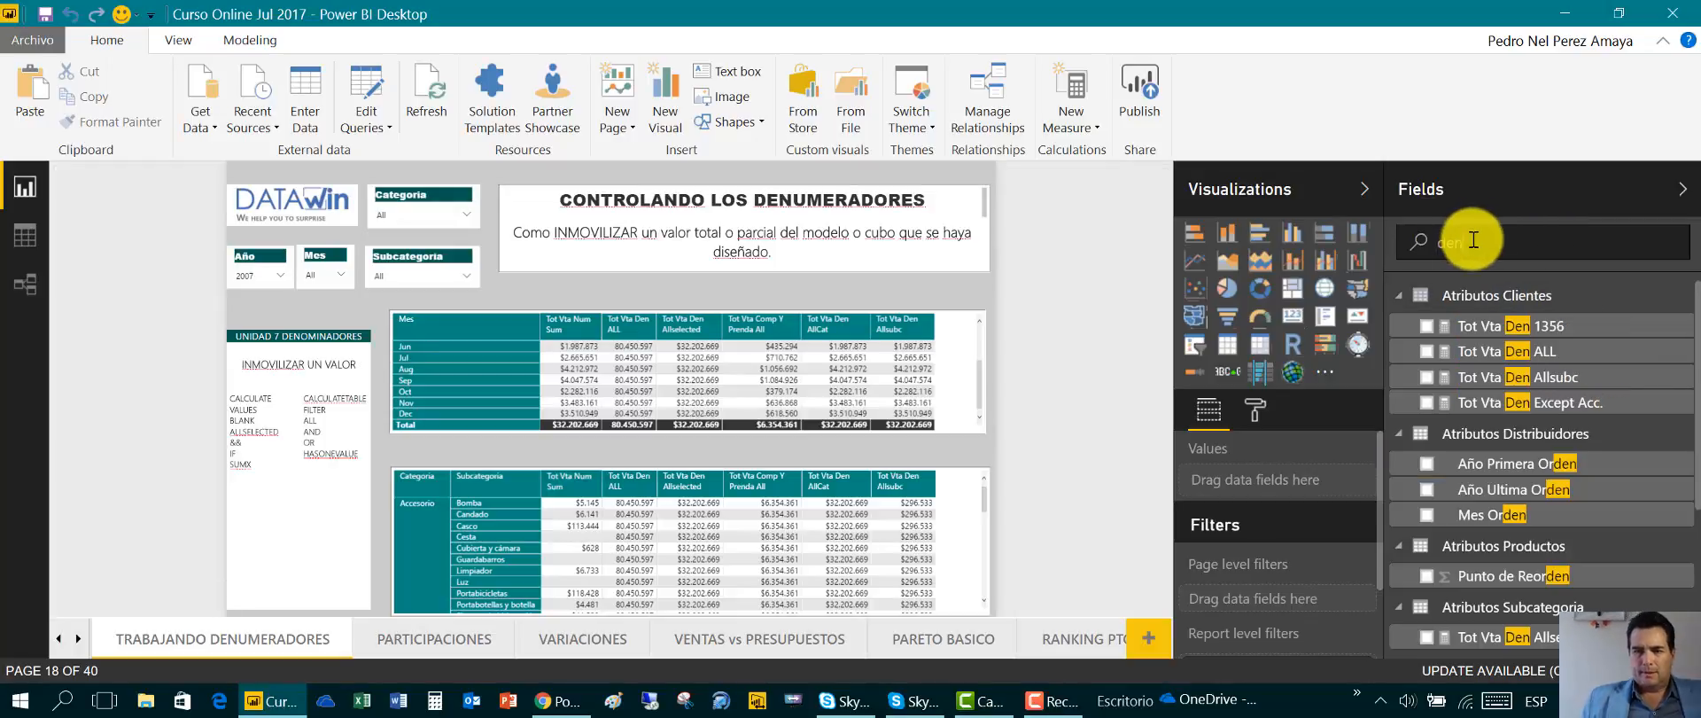
left_click(1418, 295)
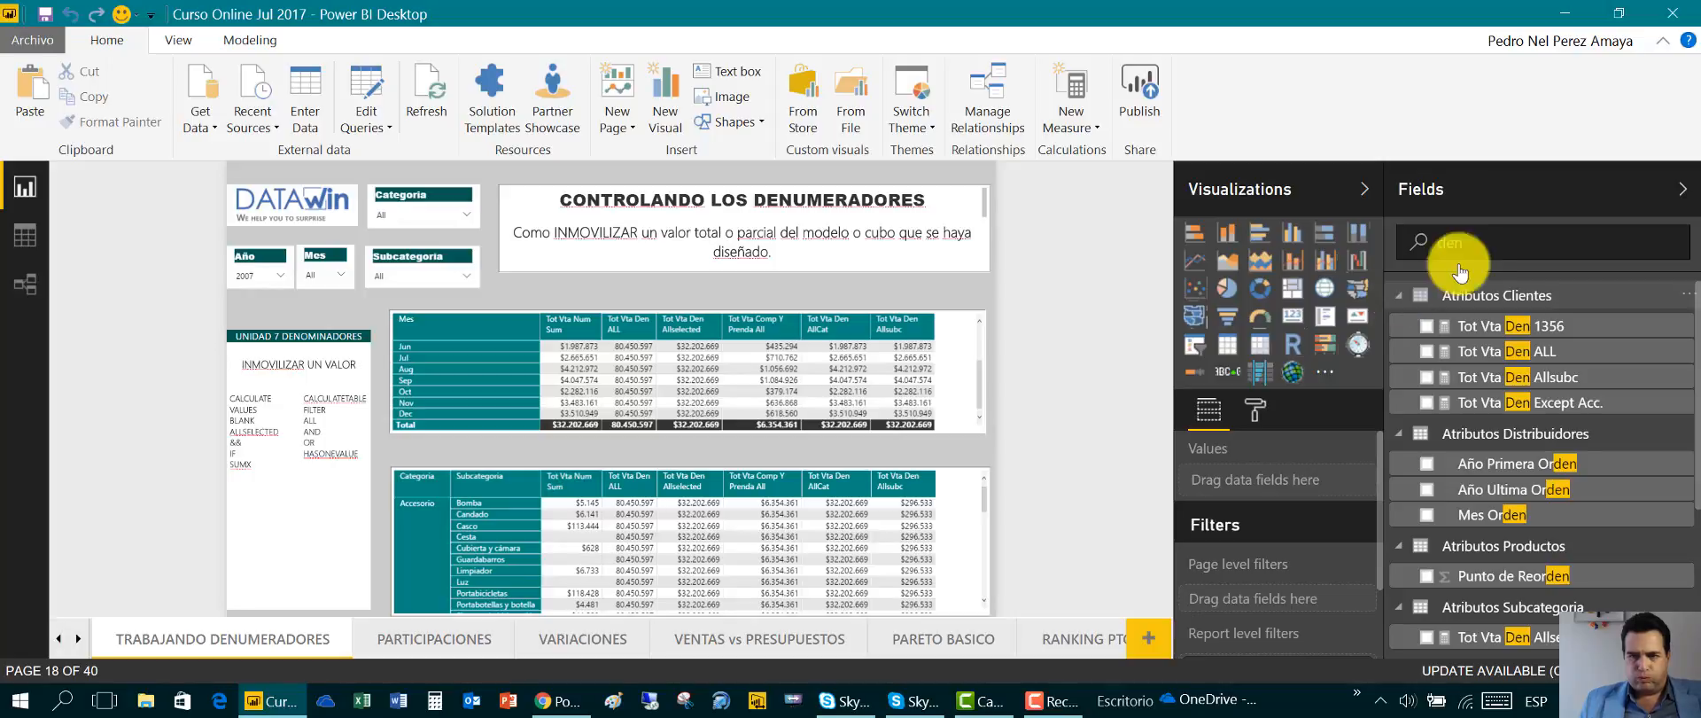
left_click(1438, 242)
key("BackSpace")
key("BackSpace")
key("BackSpace")
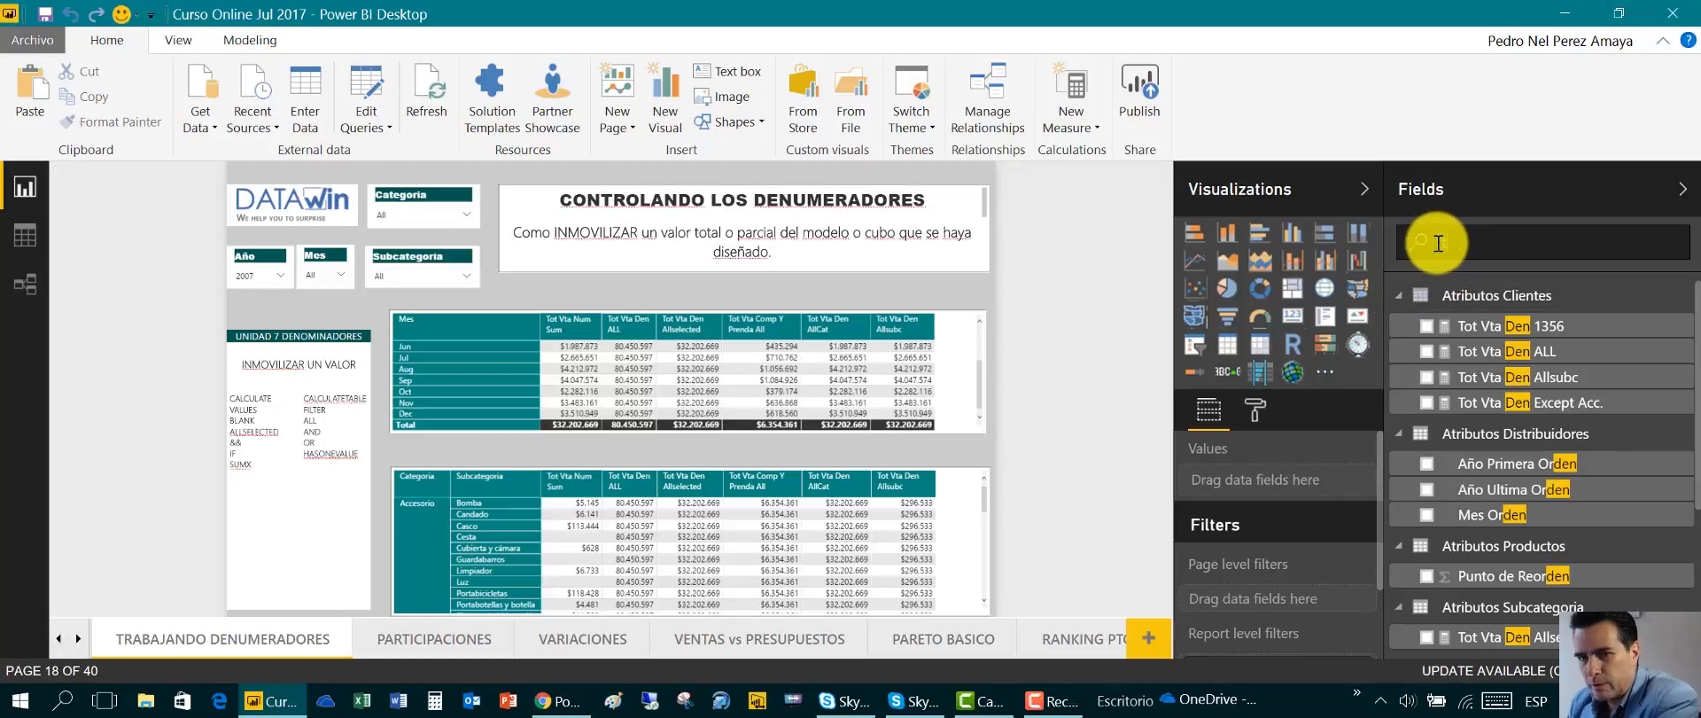
type("tot vta den")
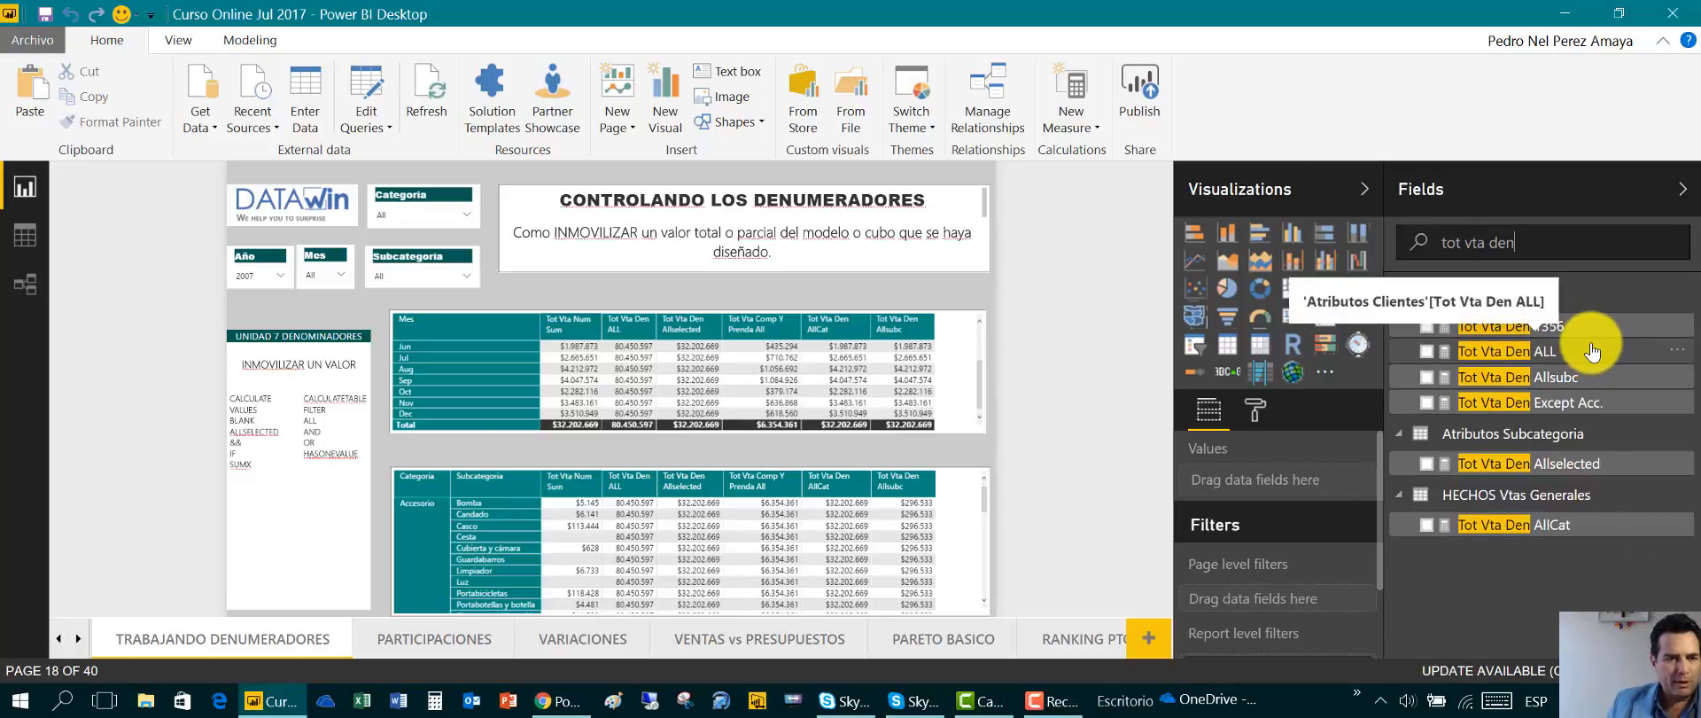
Review the Tot Vta Den ALL formula, highlighting CALCULATE and the ALL filter on 'HECHOS Vtas Generales', and leave the formula
left_click(1514, 353)
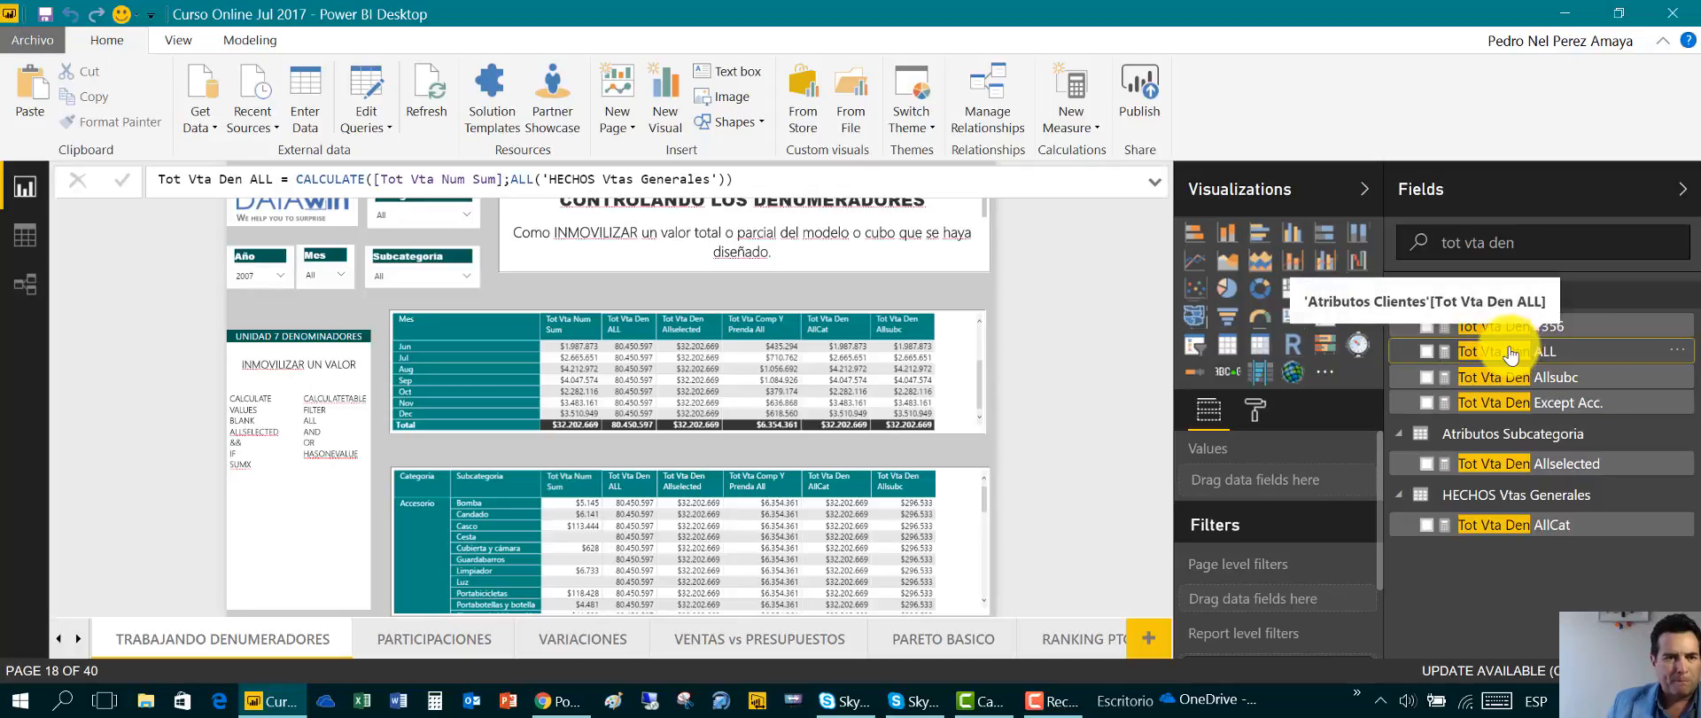
left_click(513, 178)
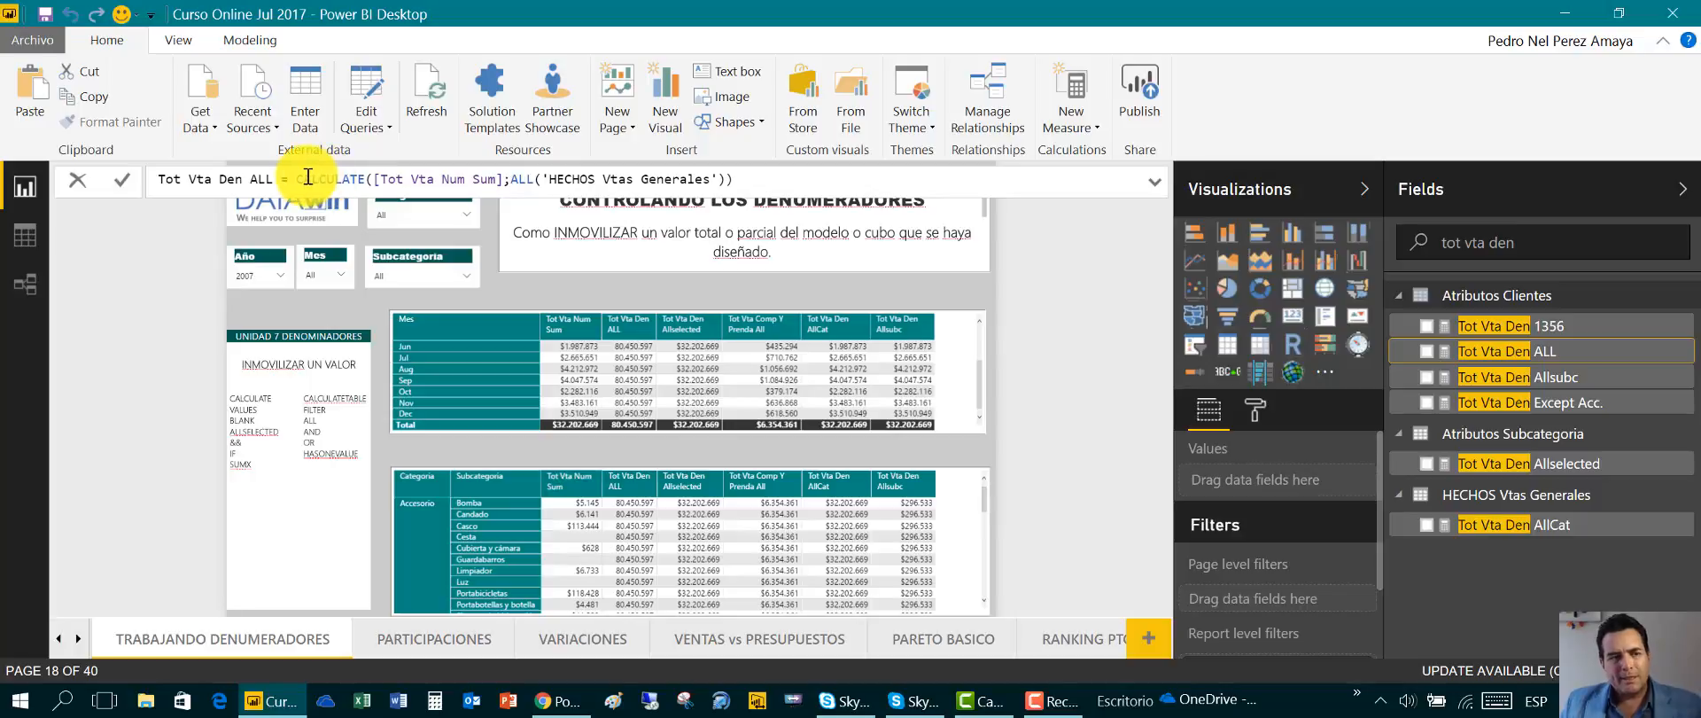
left_click_drag(297, 178, 366, 181)
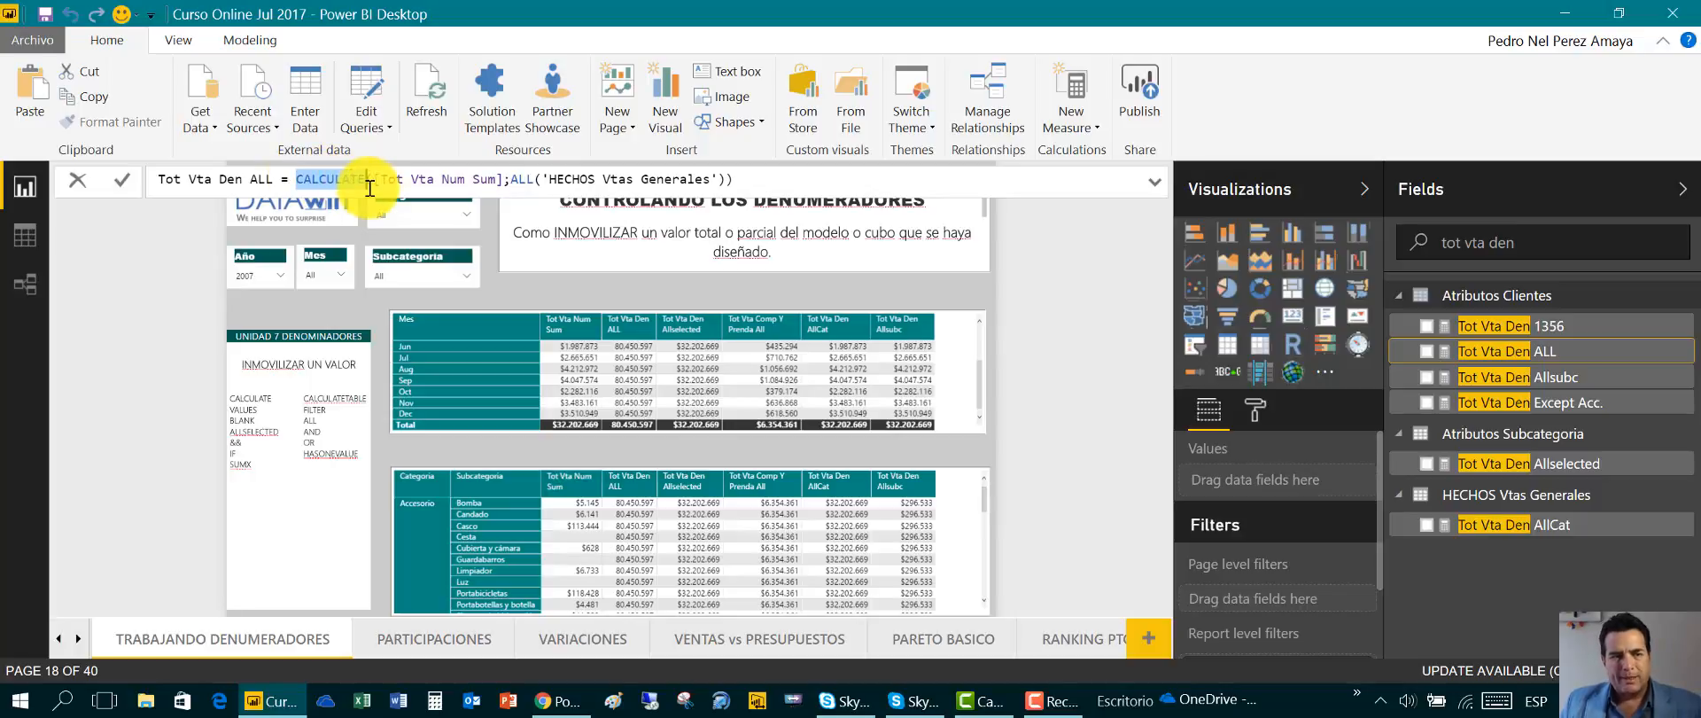
left_click_drag(512, 180, 753, 189)
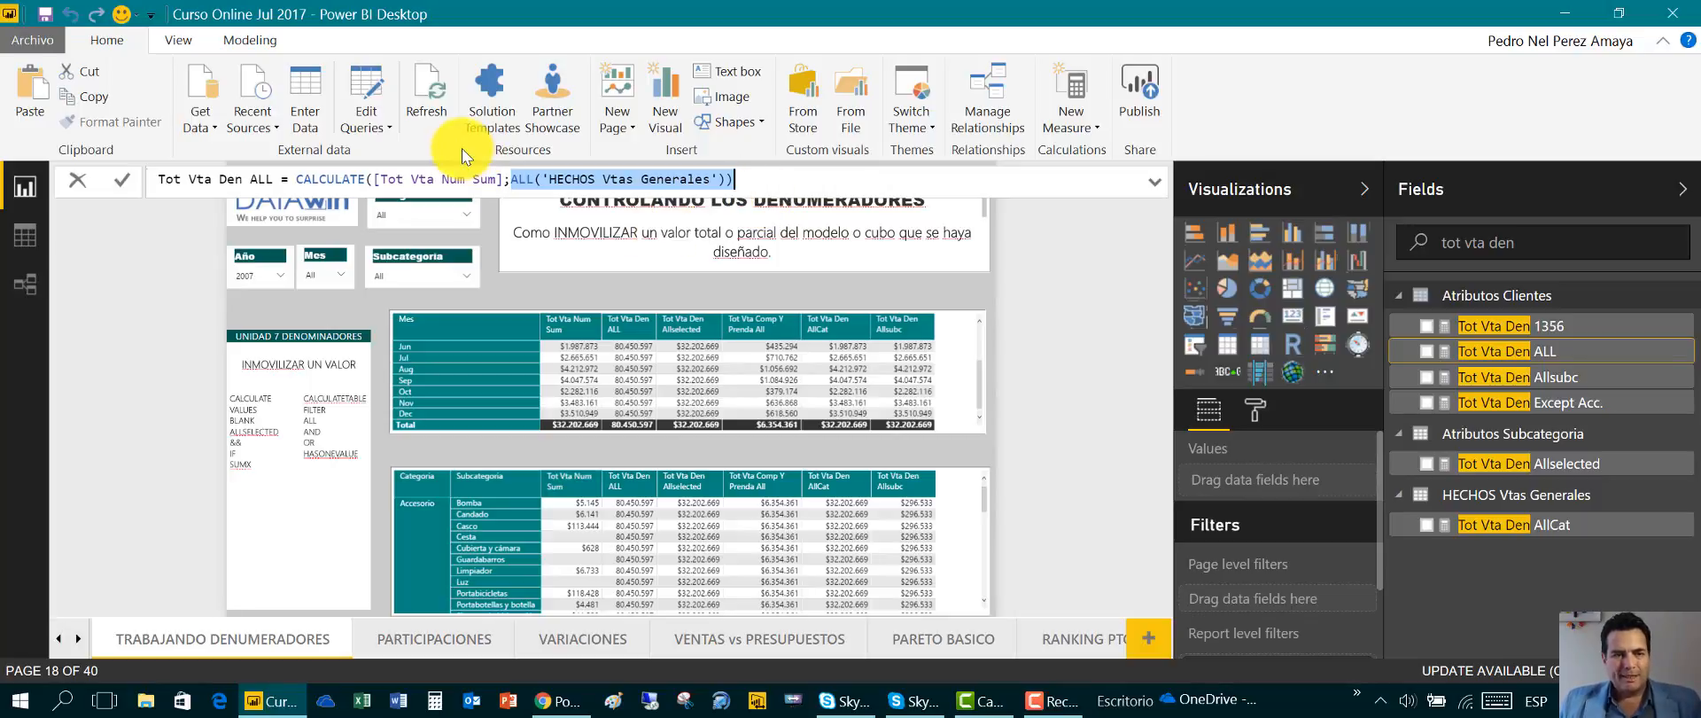
left_click(515, 179)
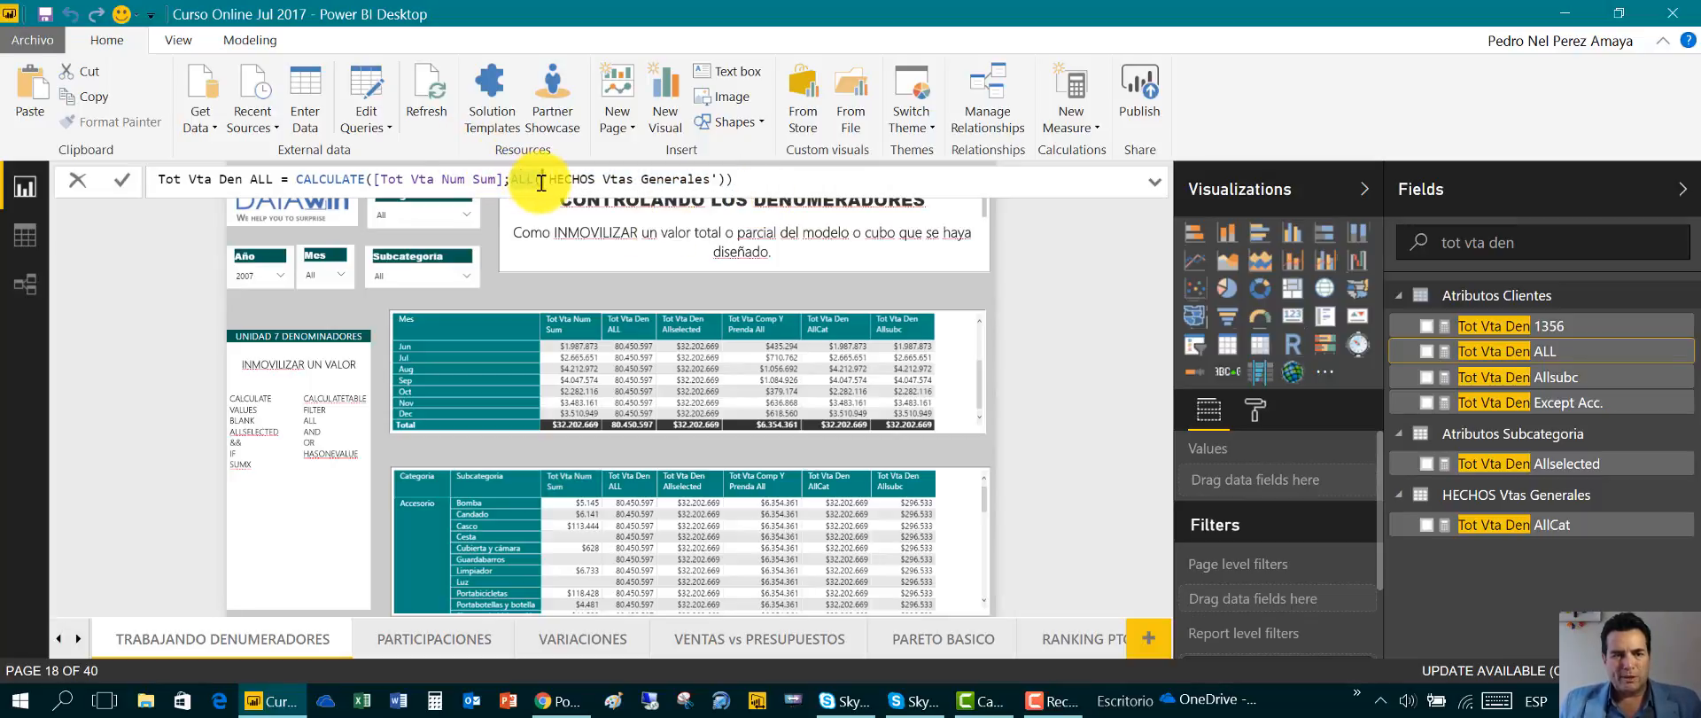
left_click(542, 180)
left_click_drag(545, 180, 710, 183)
left_click(736, 180)
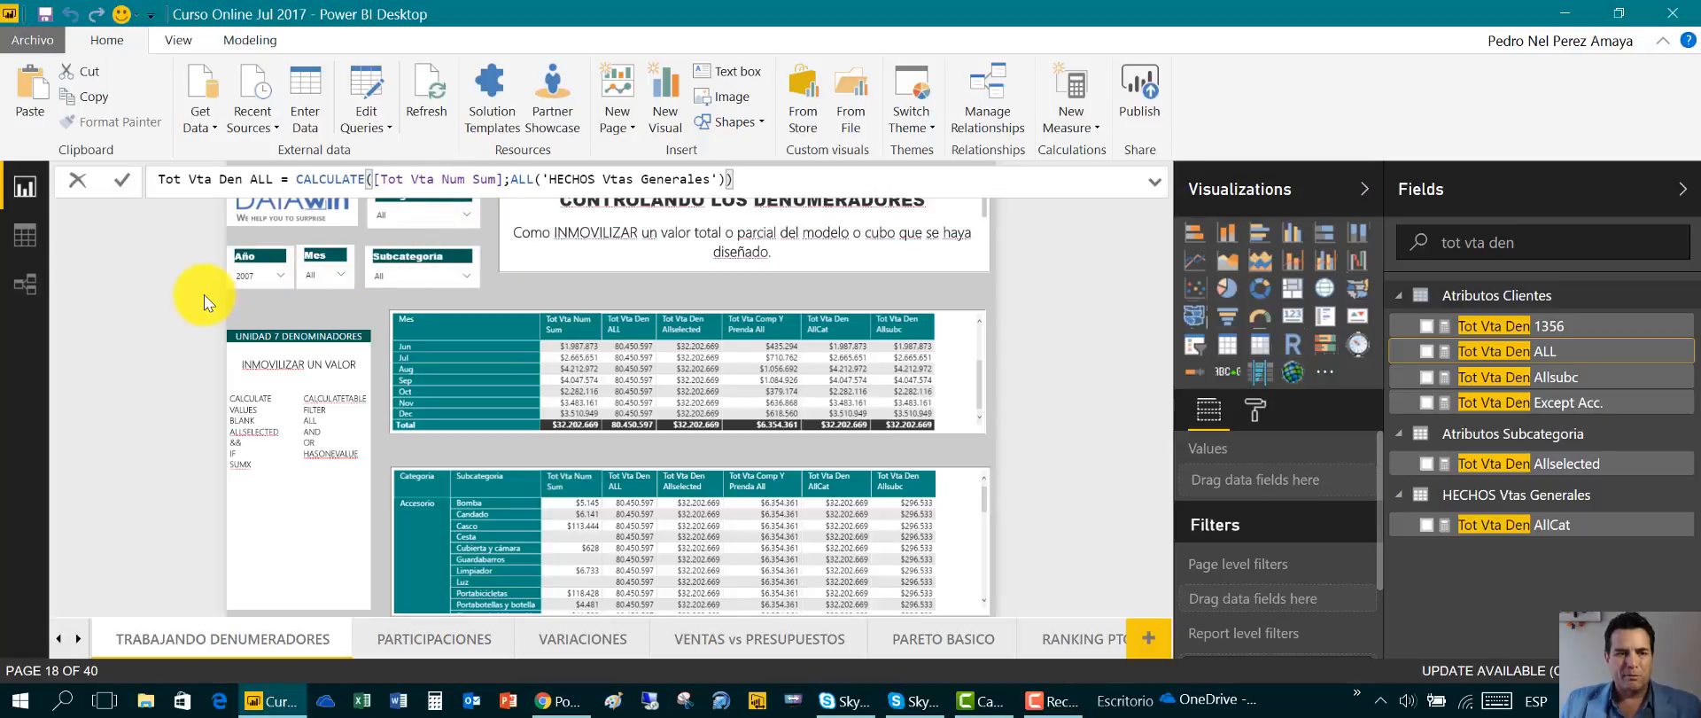
left_click(491, 282)
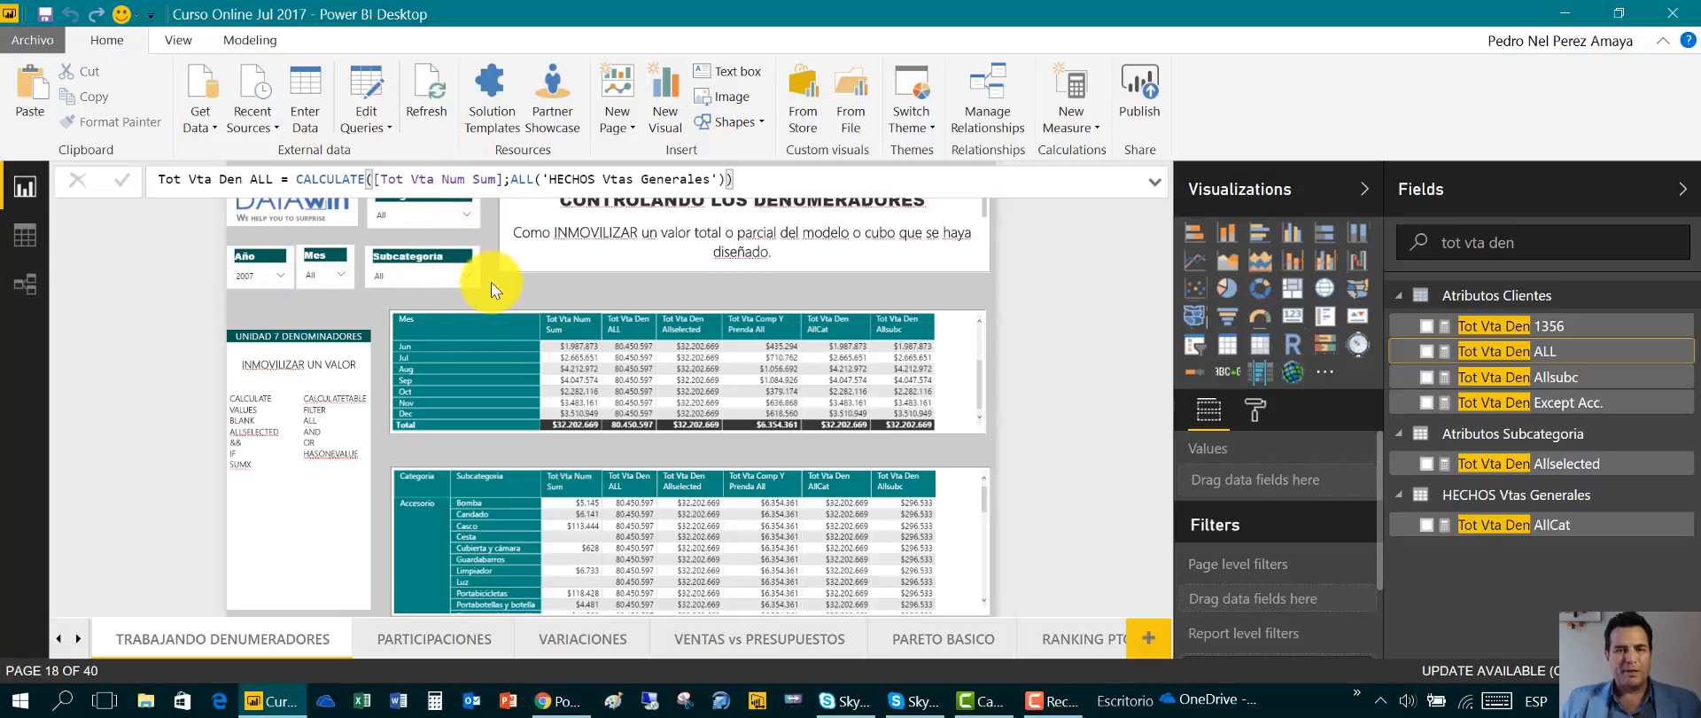
left_click(1097, 355)
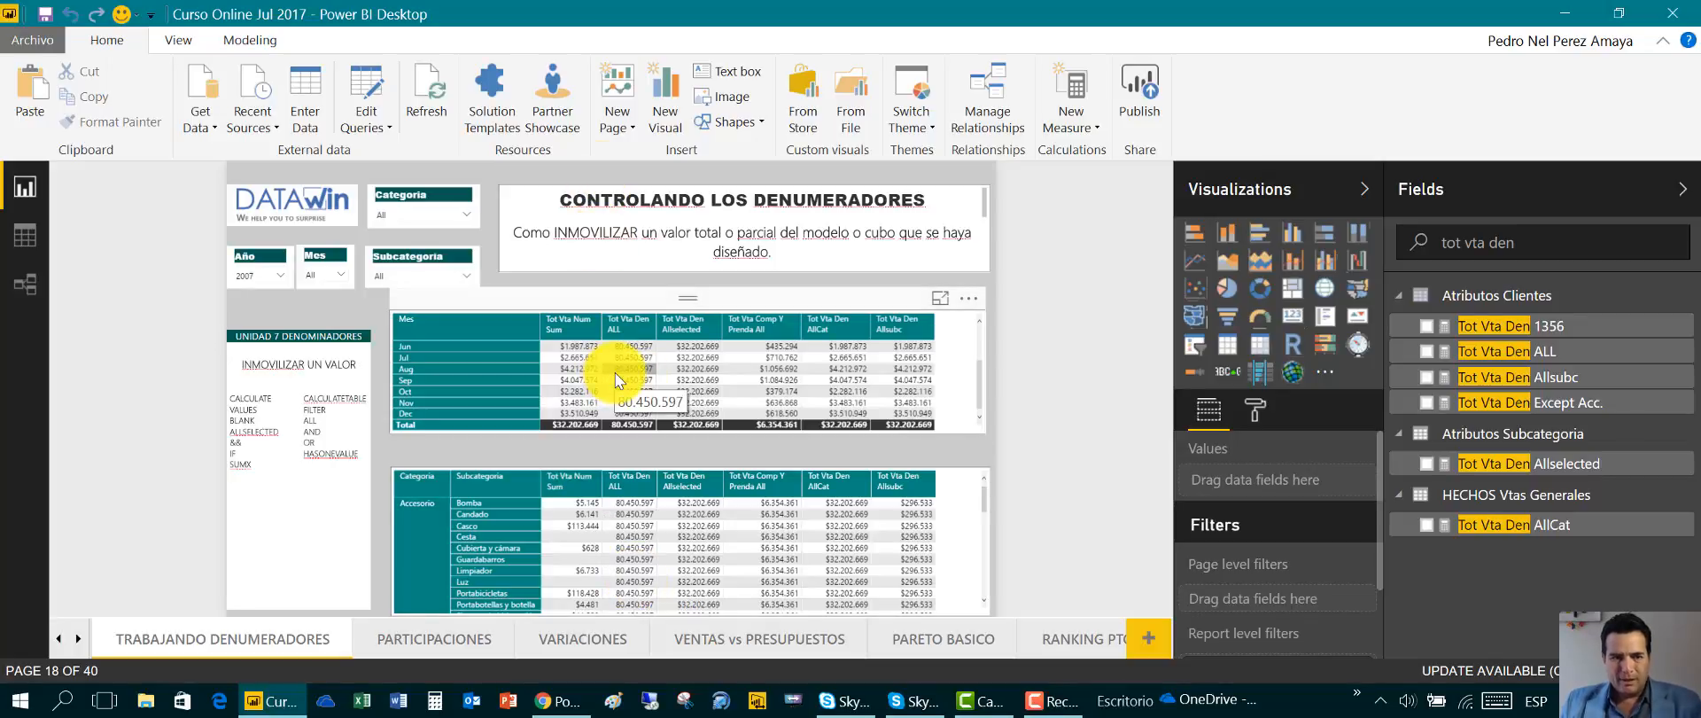
Reopen the Tot Vta Den ALL measure to compare its ALL('HECHOS Vtas Generales') filter with the monthly table, and return to the field search
left_click(1519, 357)
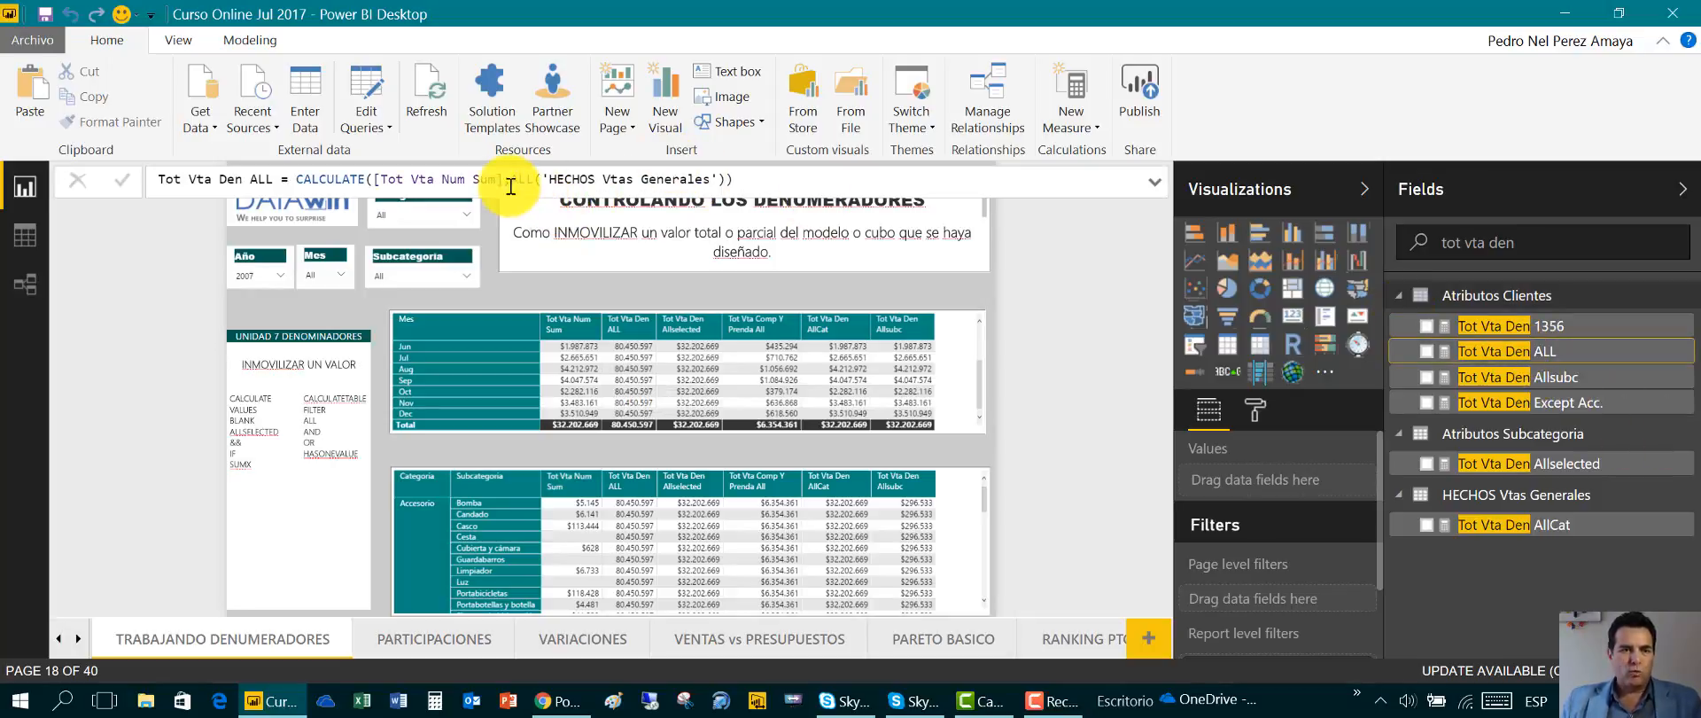
left_click_drag(514, 180, 803, 180)
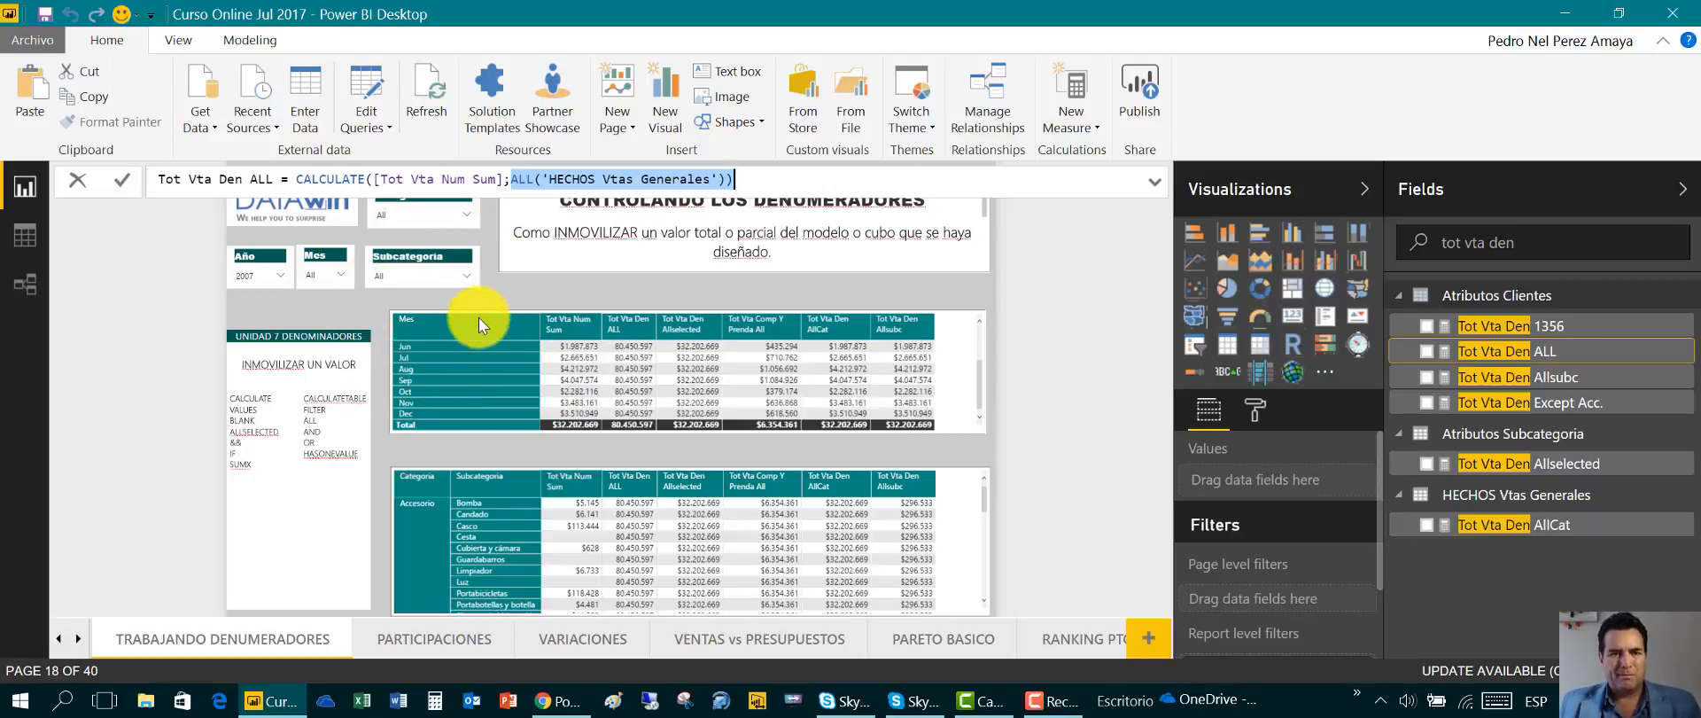
left_click_drag(721, 156, 751, 177)
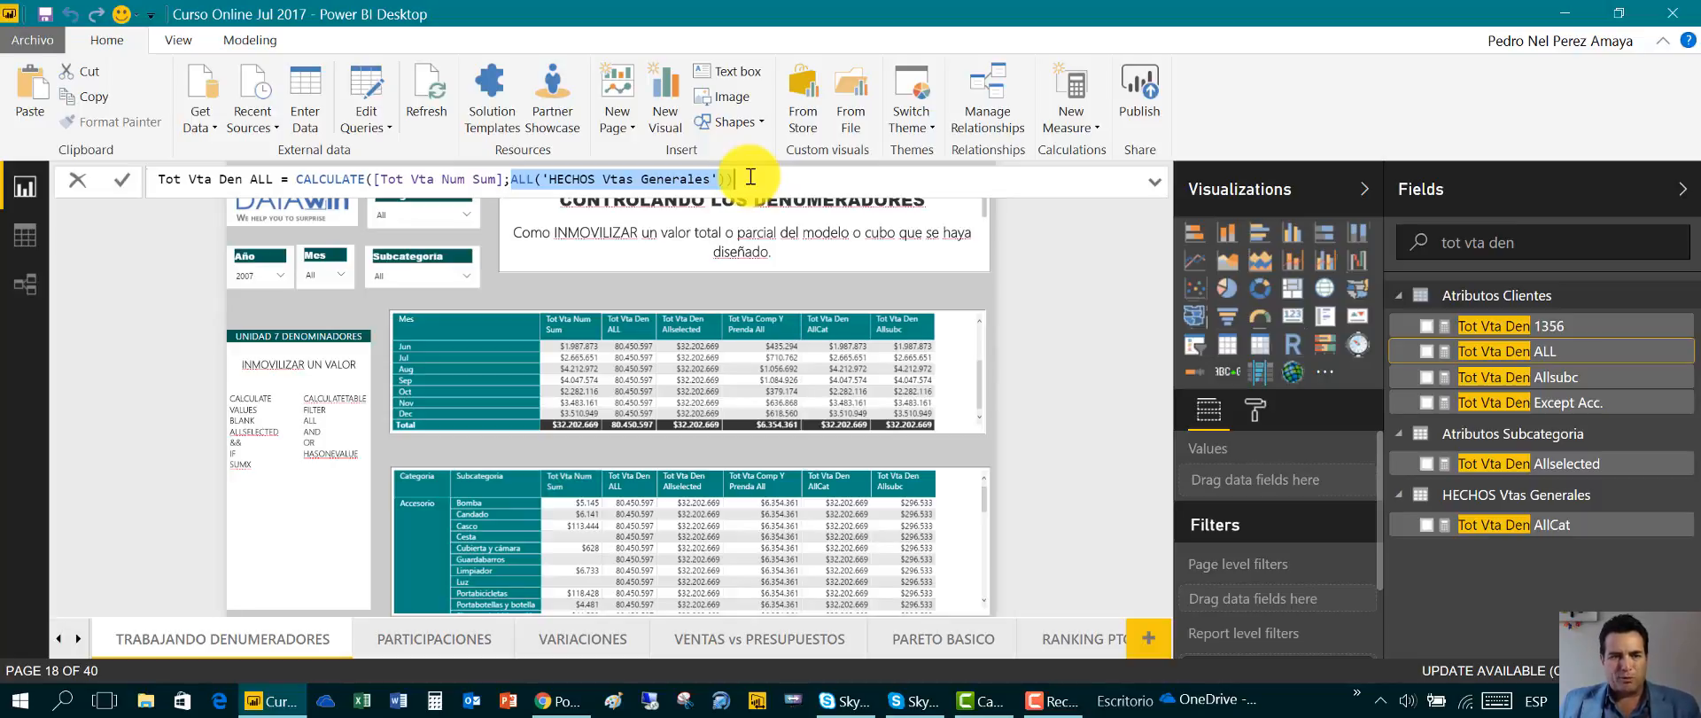
left_click_drag(751, 177, 537, 184)
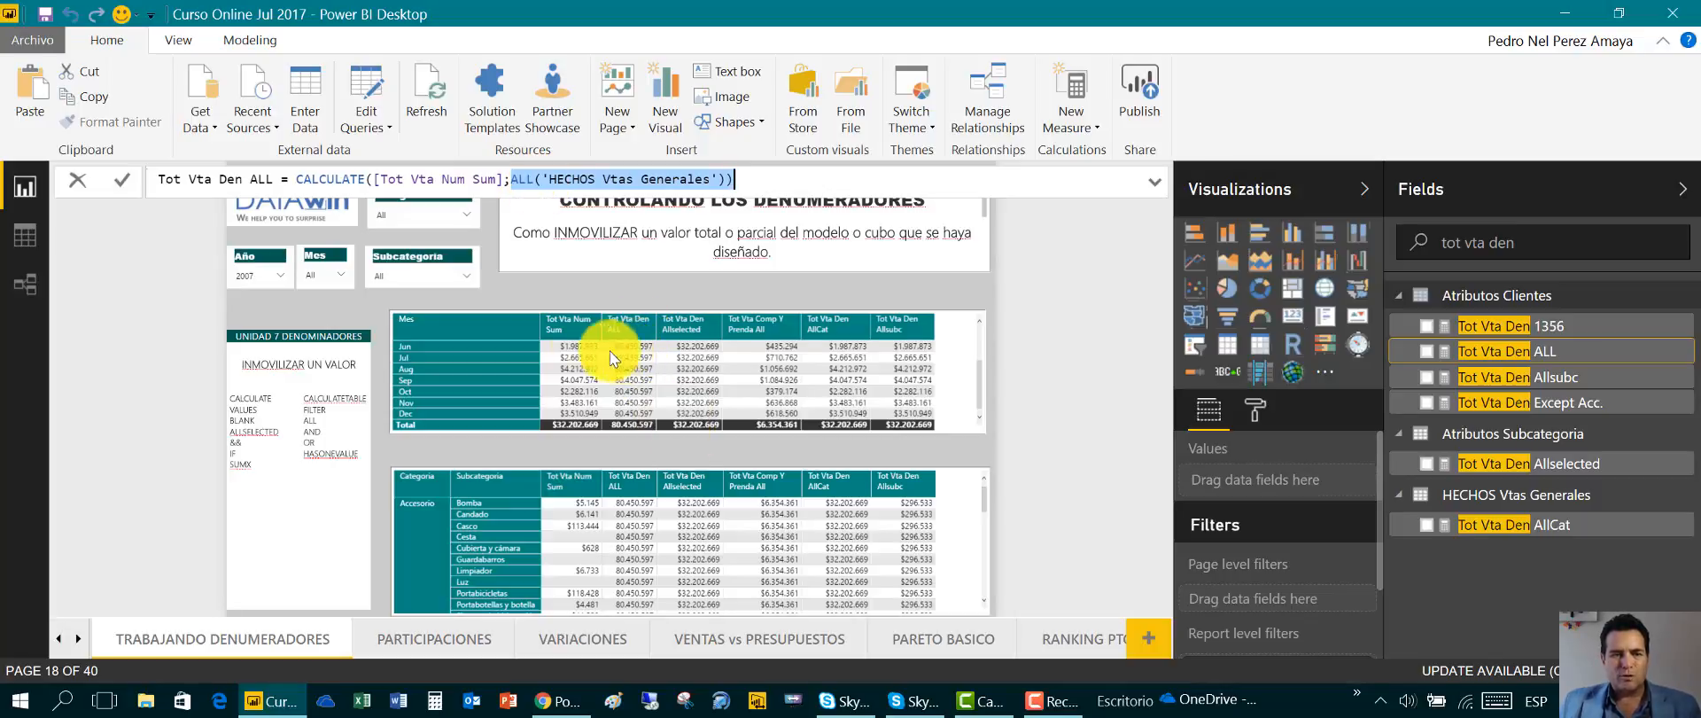
left_click_drag(534, 179, 747, 178)
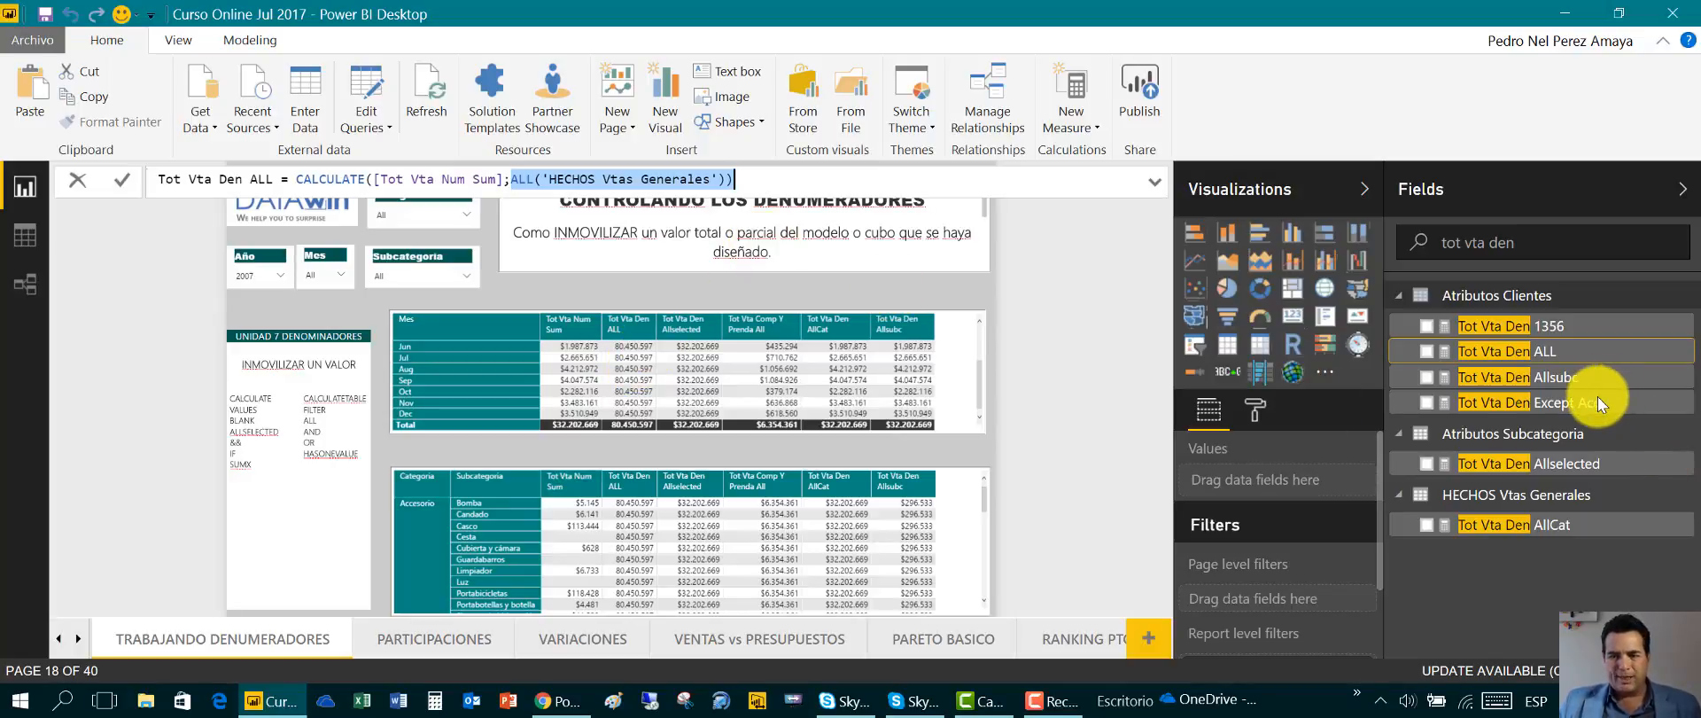
left_click(1529, 249)
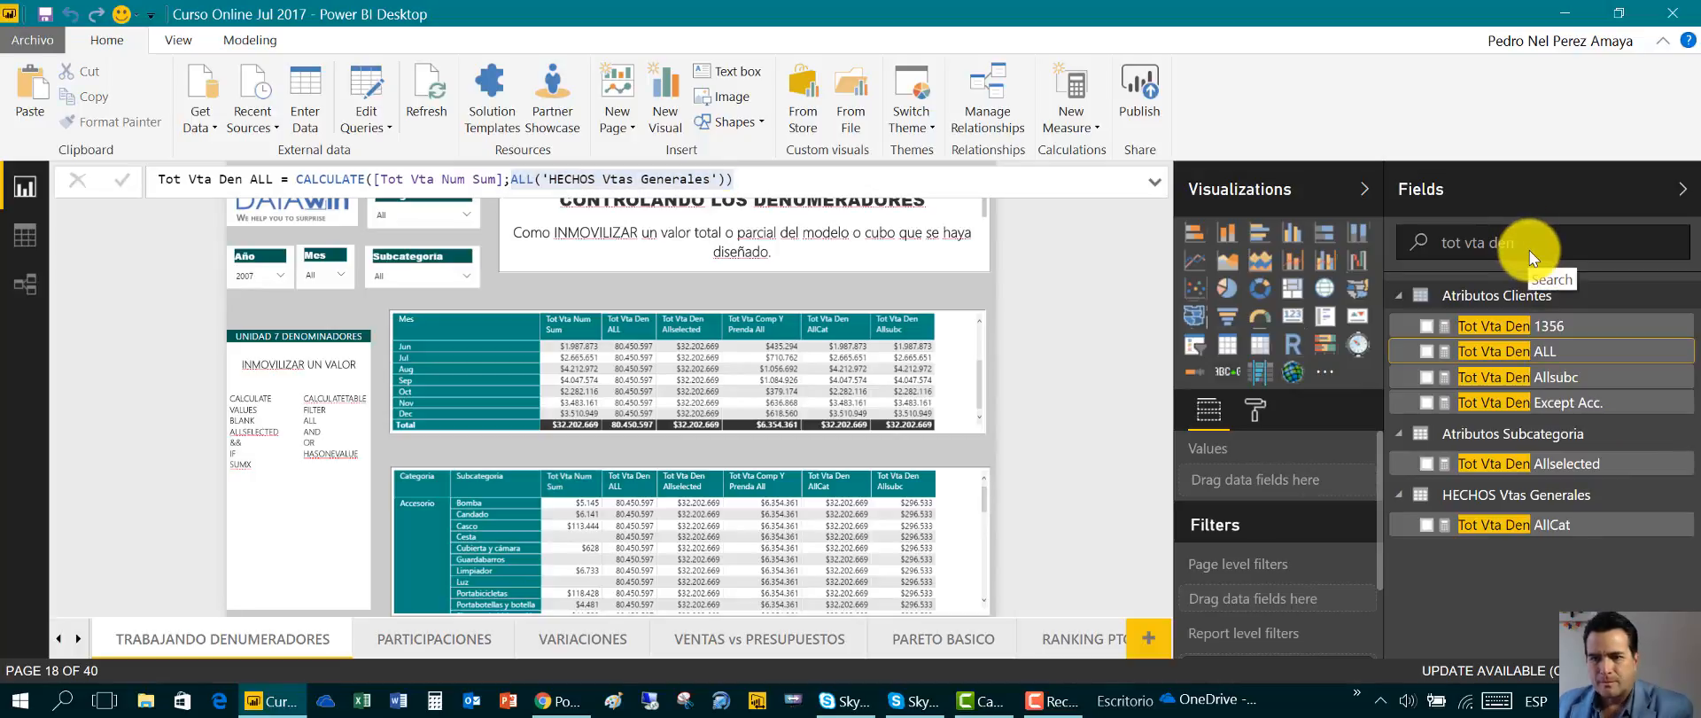
left_click(1531, 242)
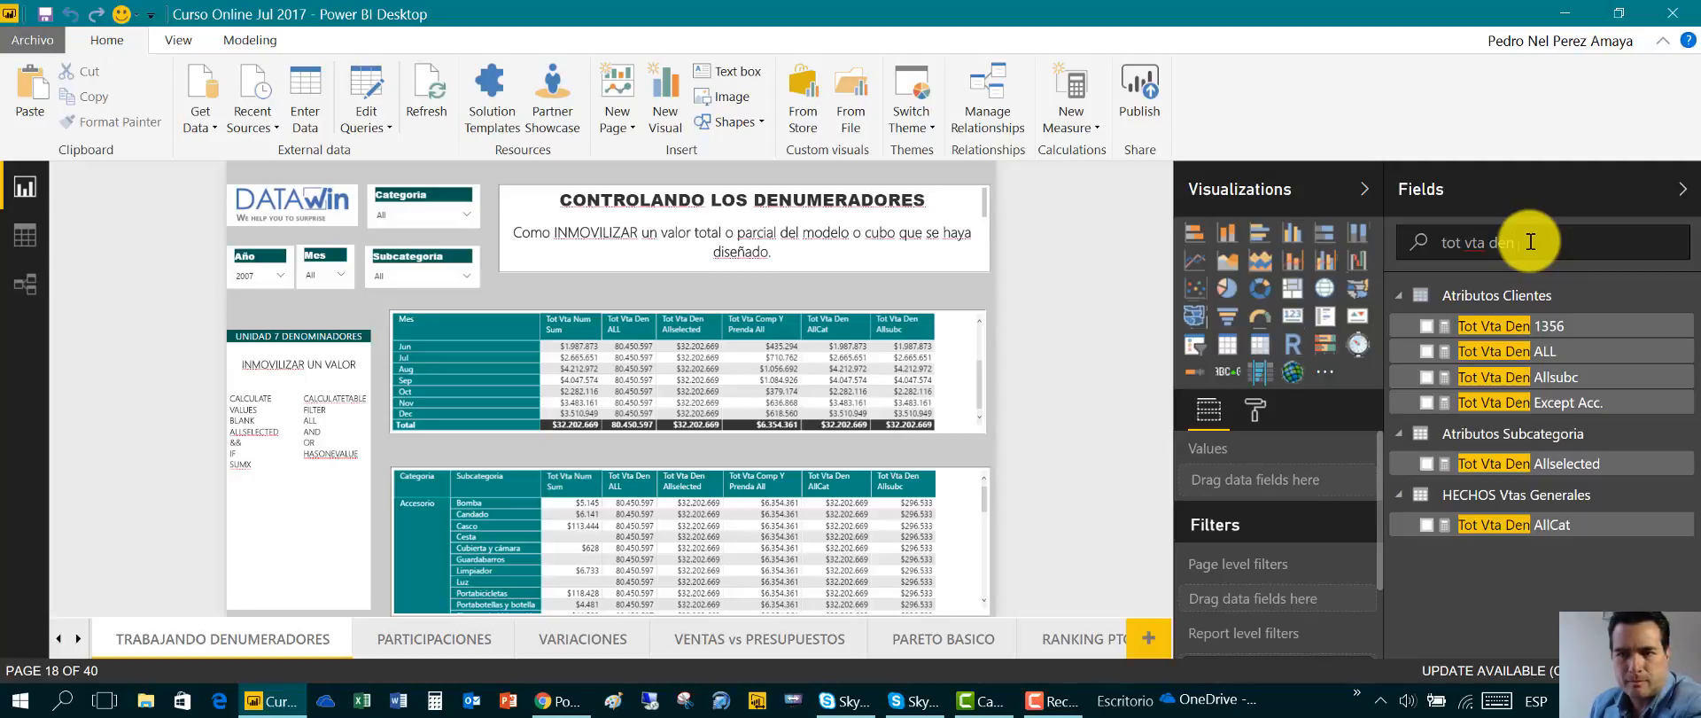
Narrow the field search to "tot vta den alls" and review the Tot Vta Den Allselected formula, highlighting its ALLSELECTED() filter
type("alls")
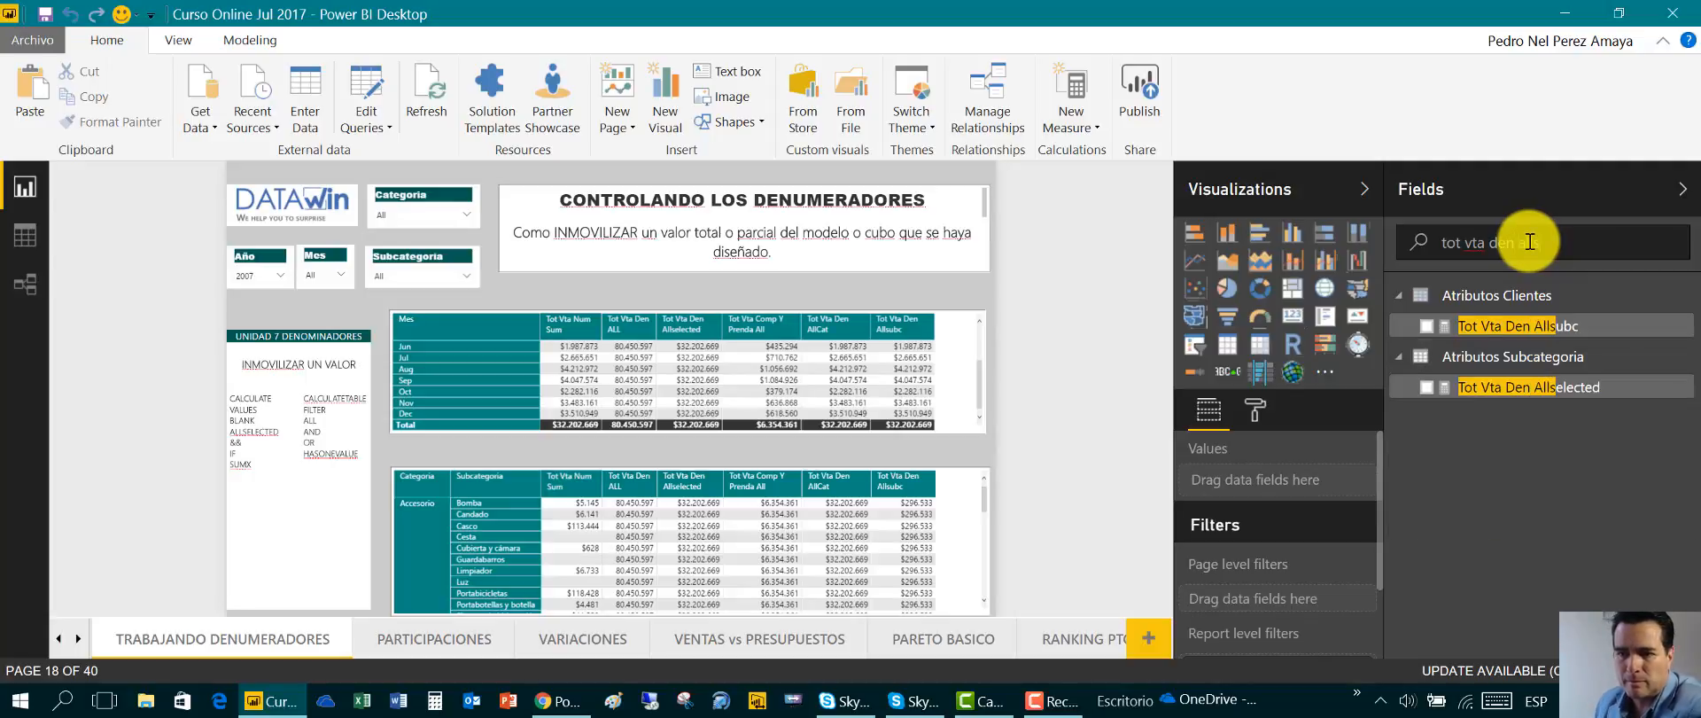
left_click(1531, 396)
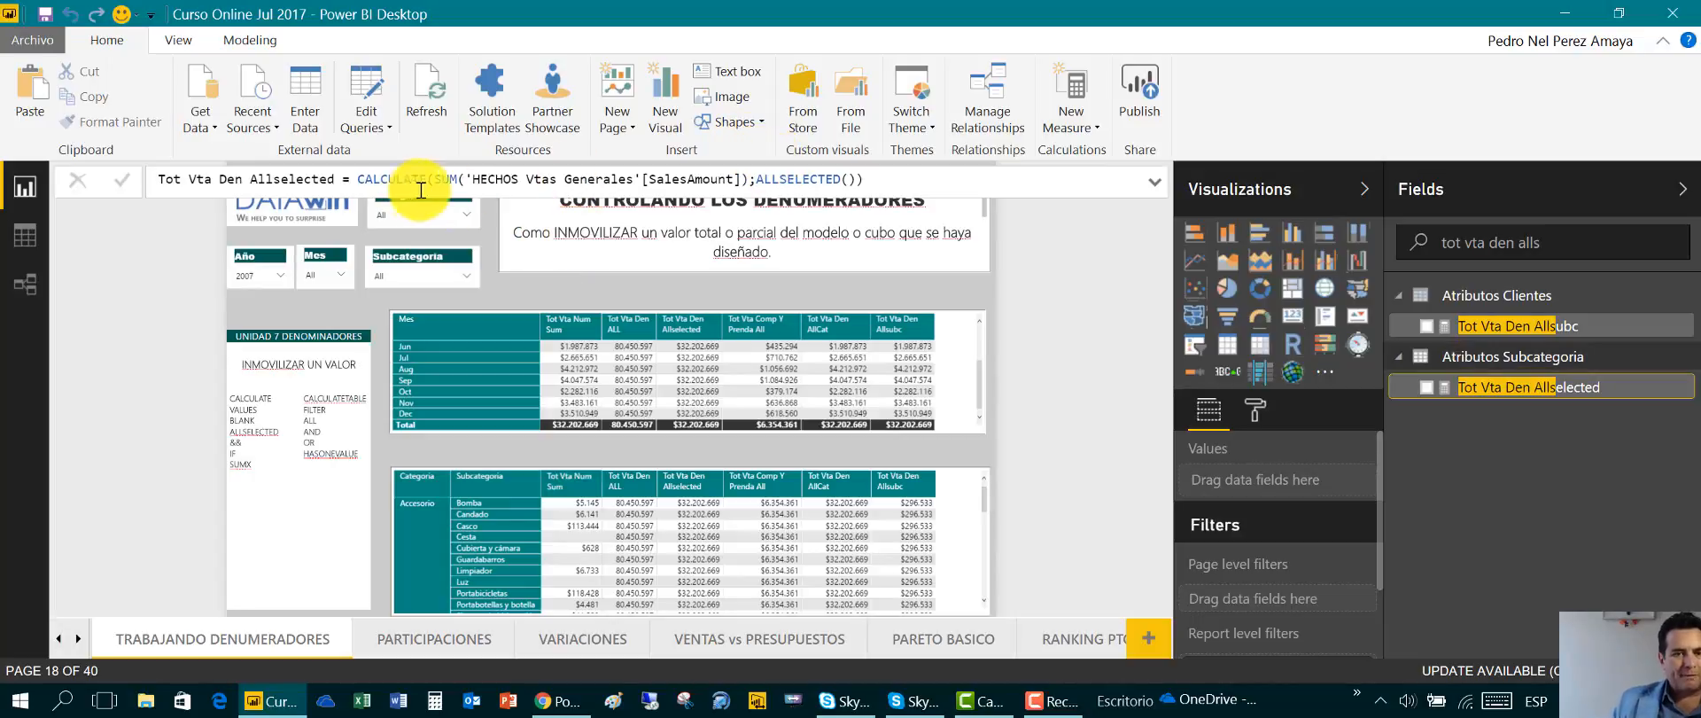
left_click_drag(438, 183, 881, 186)
left_click(843, 179)
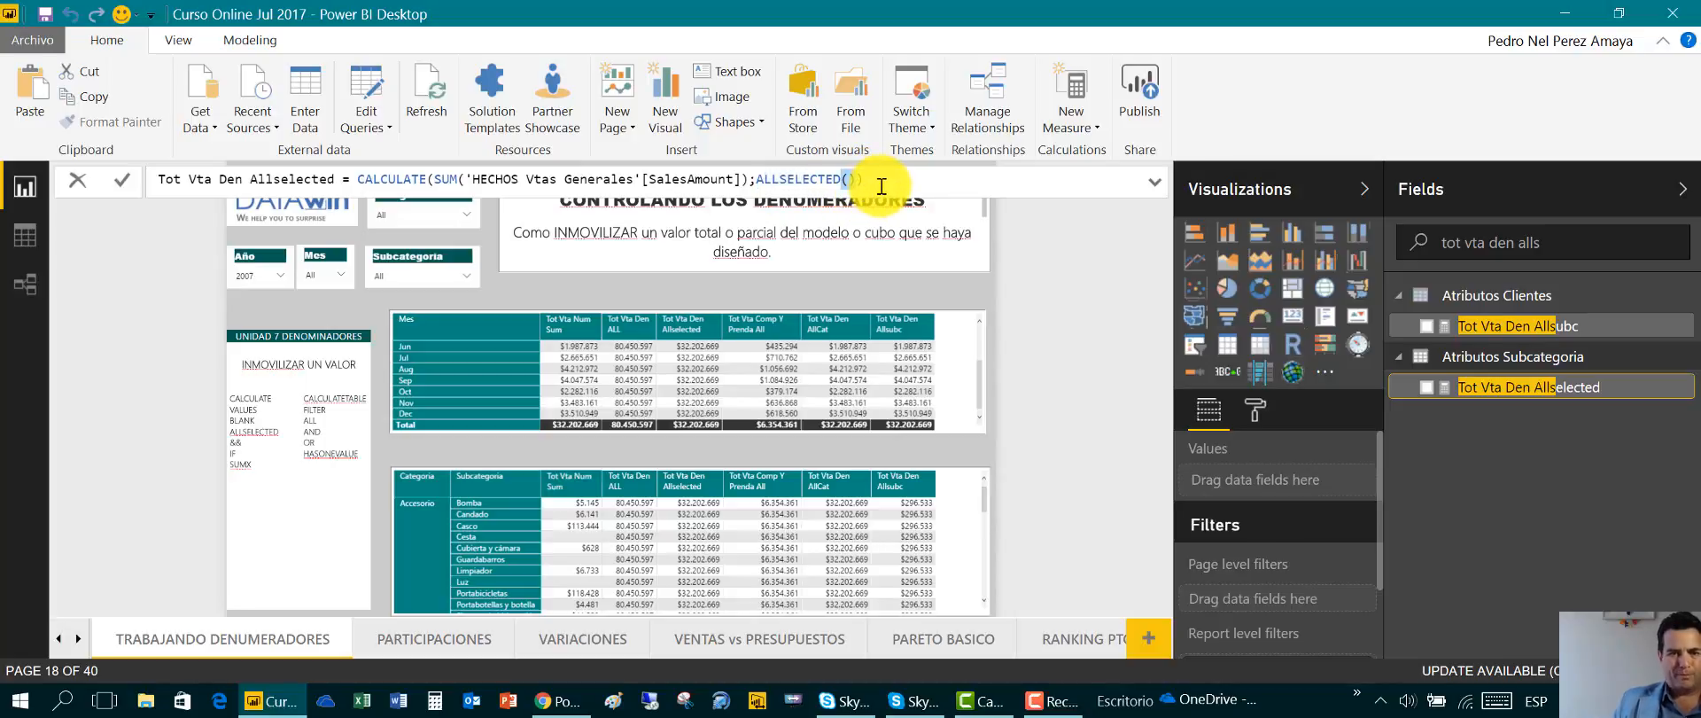
key("Return")
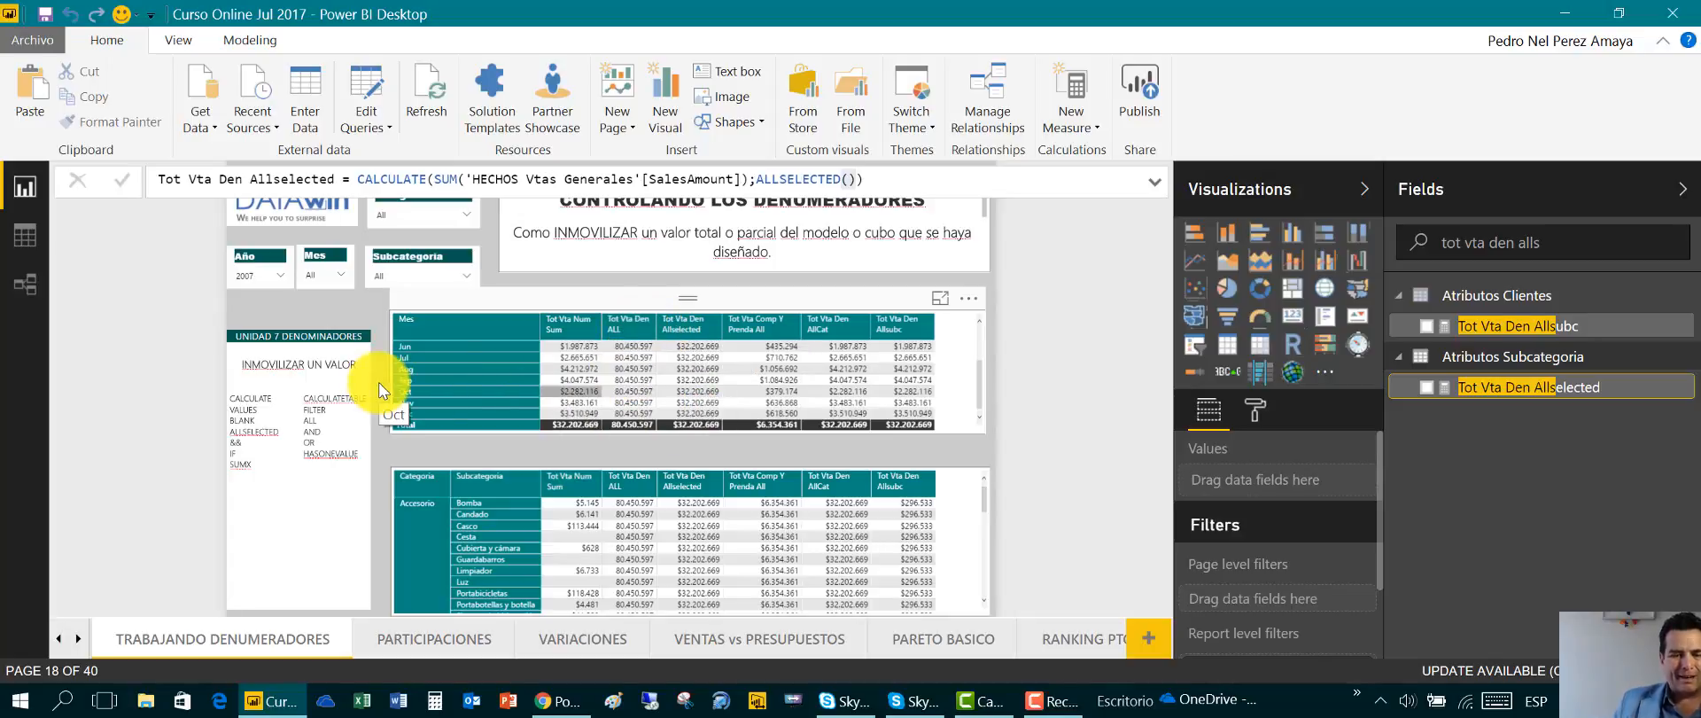
Examine the category and subcategory table down to its total row, and reopen the Tot Vta Den Allselected formula for comparison
left_click_drag(986, 502, 980, 597)
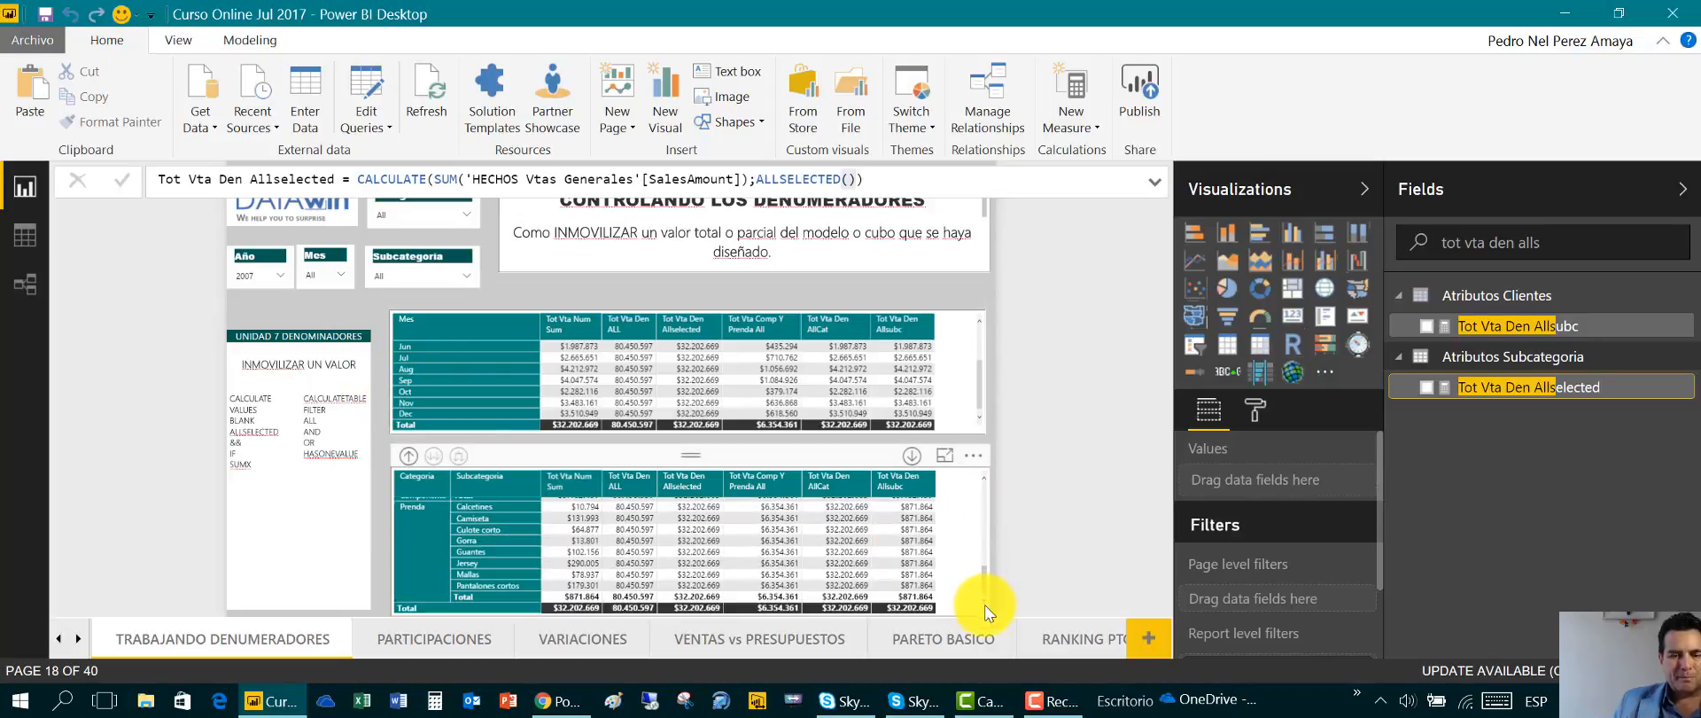
left_click(904, 438)
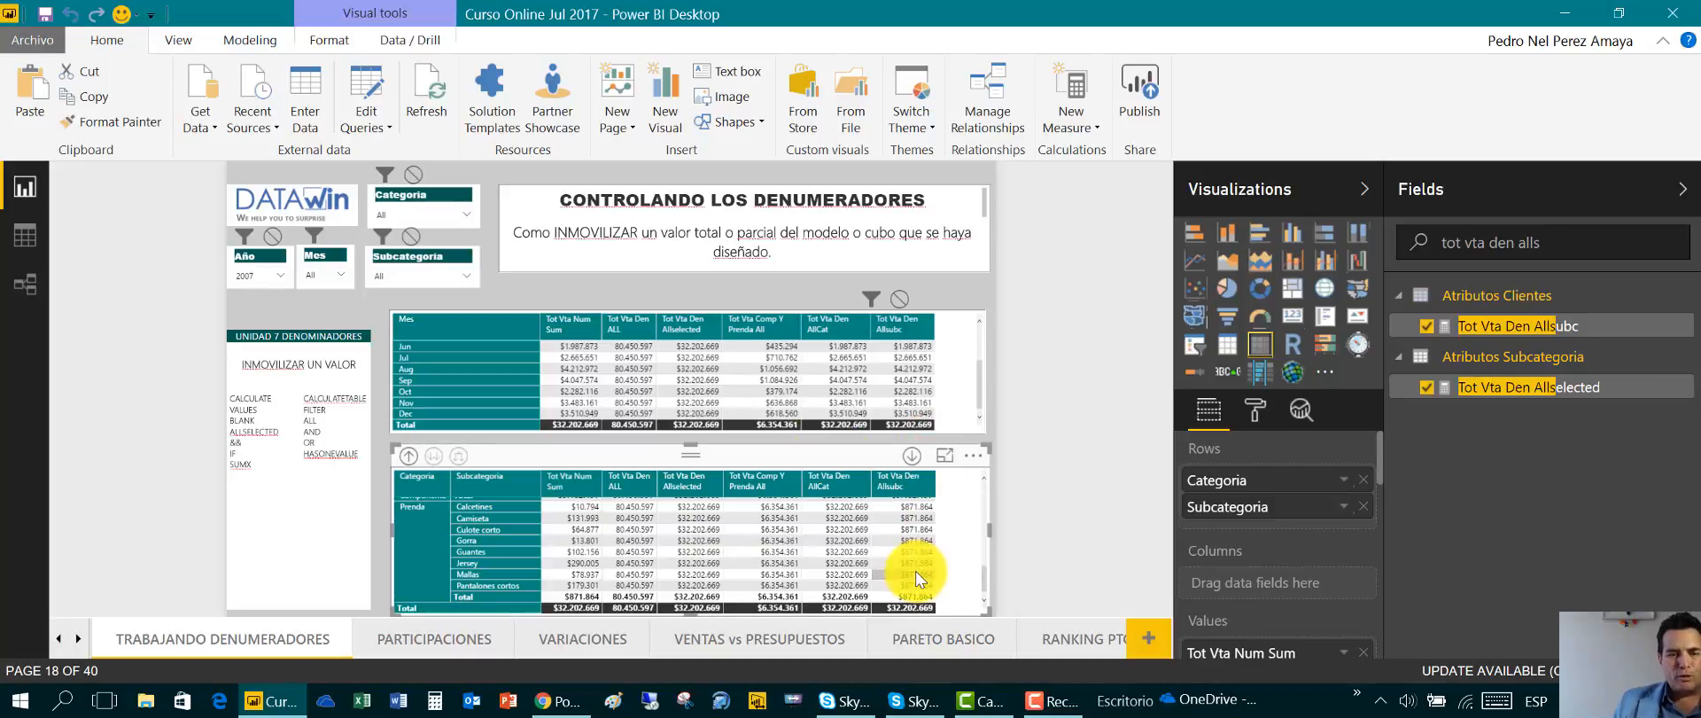
left_click(1533, 391)
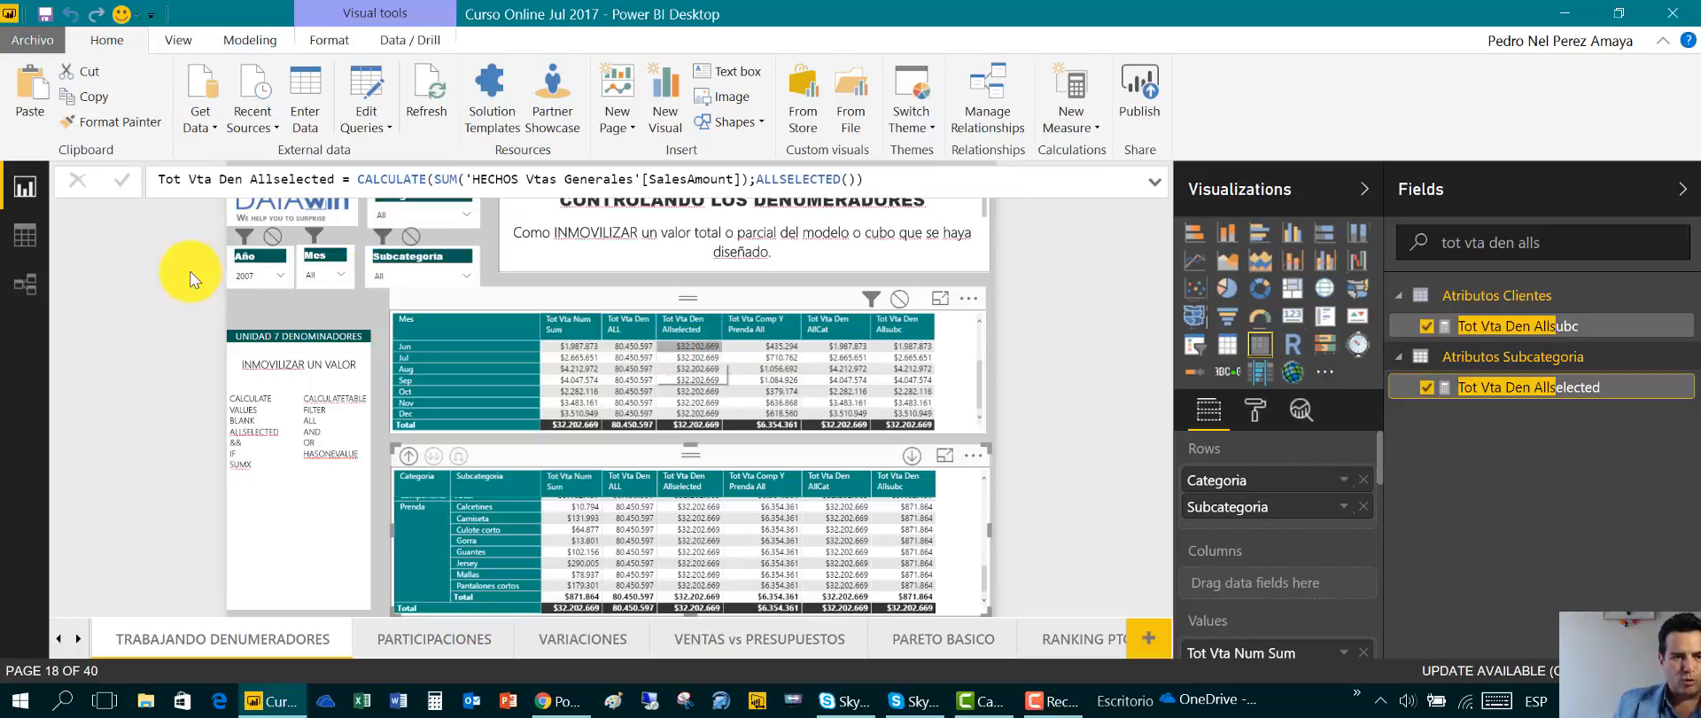
Filter the report to Accesorio with the Categoria slicer to test how the denominator measures respond
left_click(467, 219)
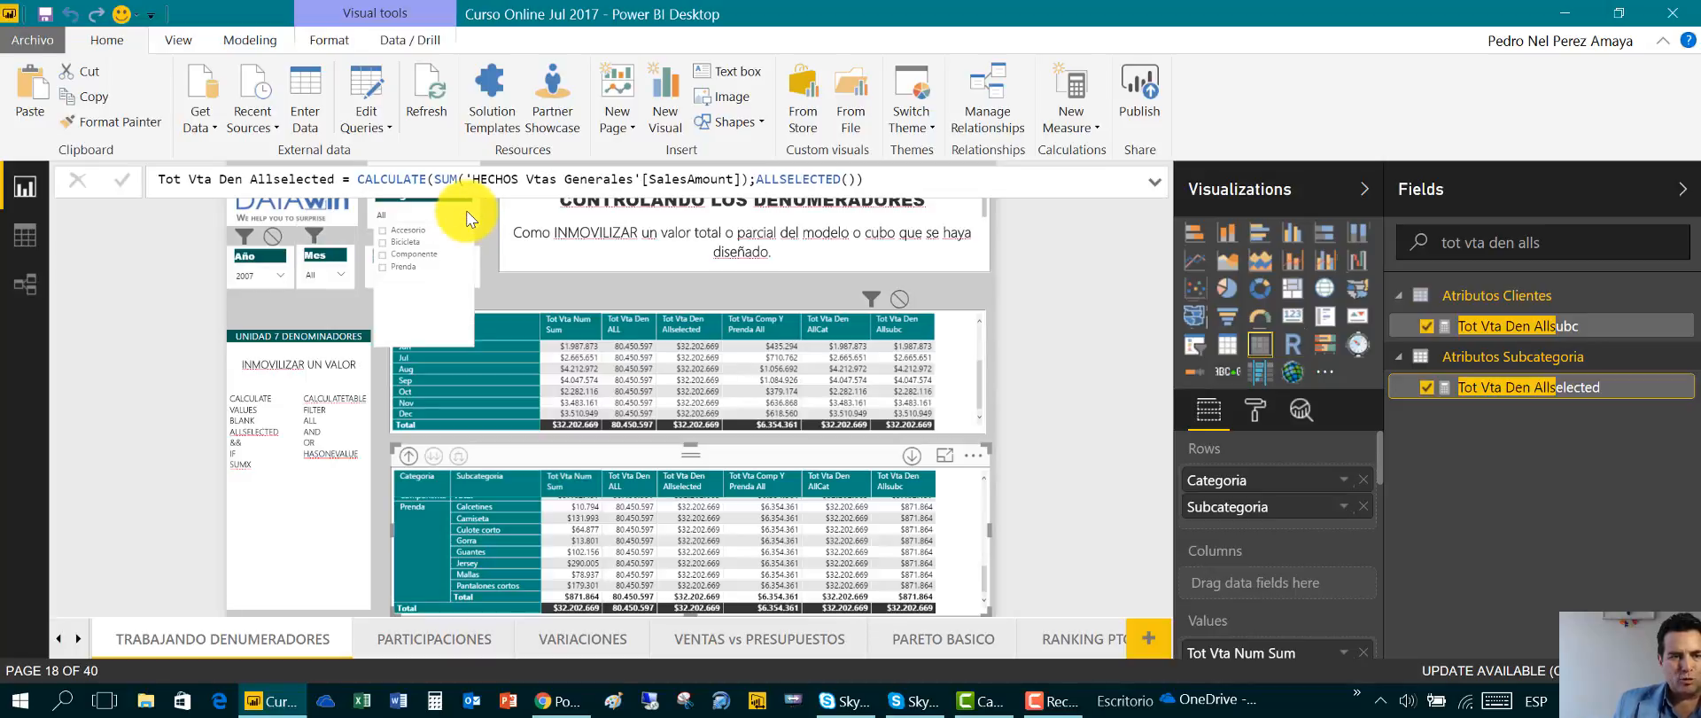
left_click(403, 230)
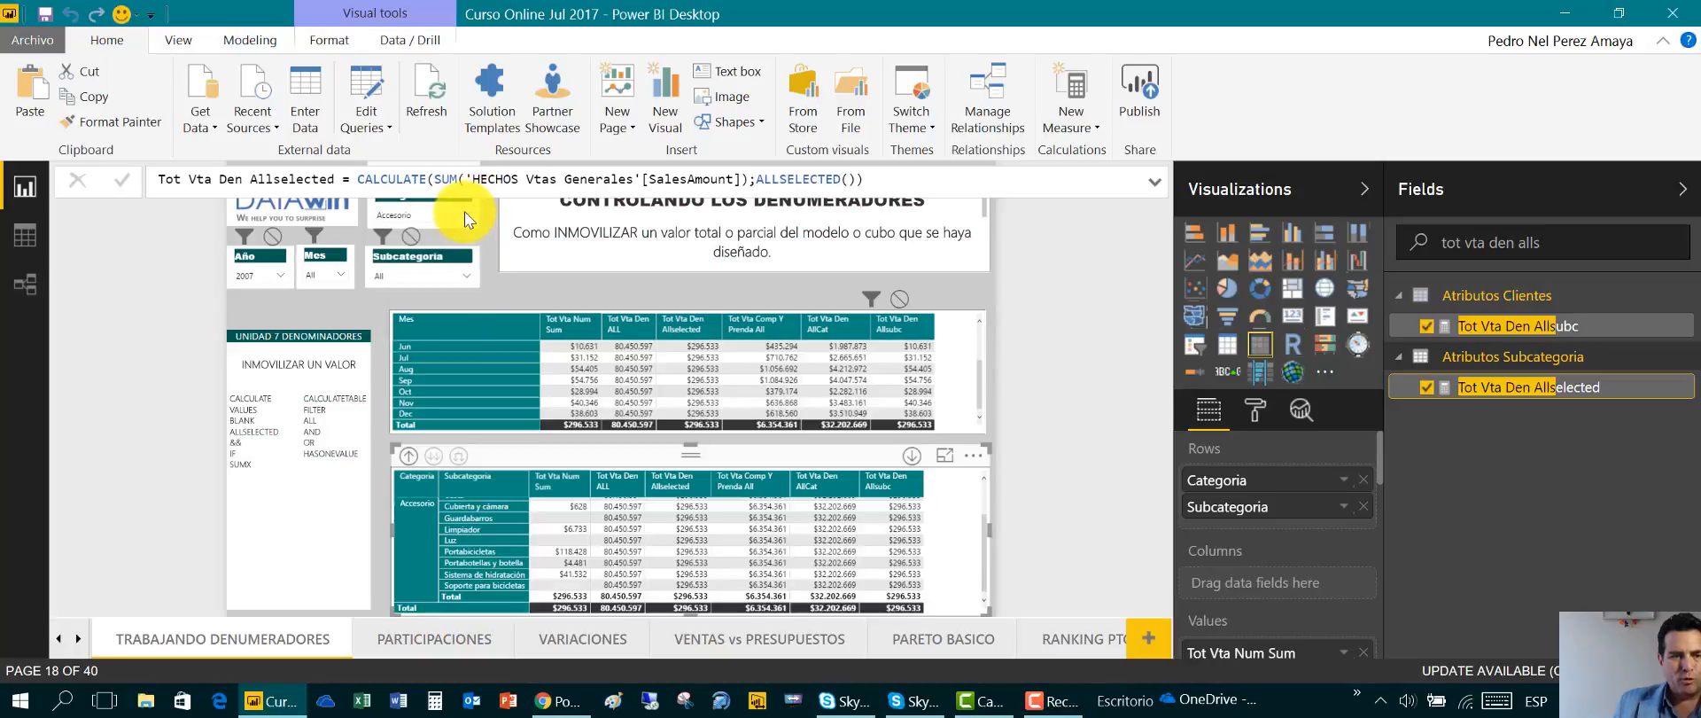
left_click(466, 211)
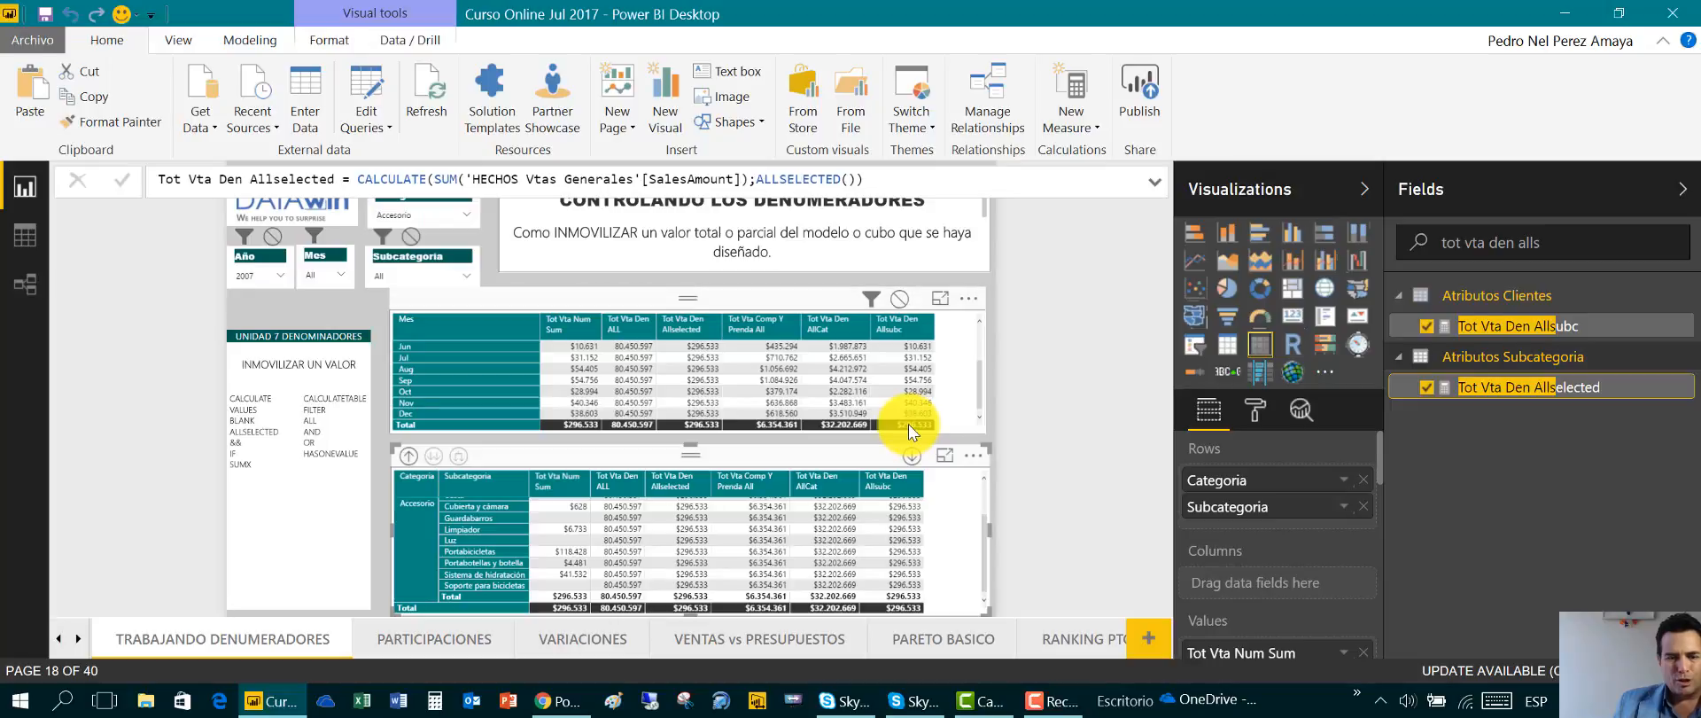
left_click(683, 325)
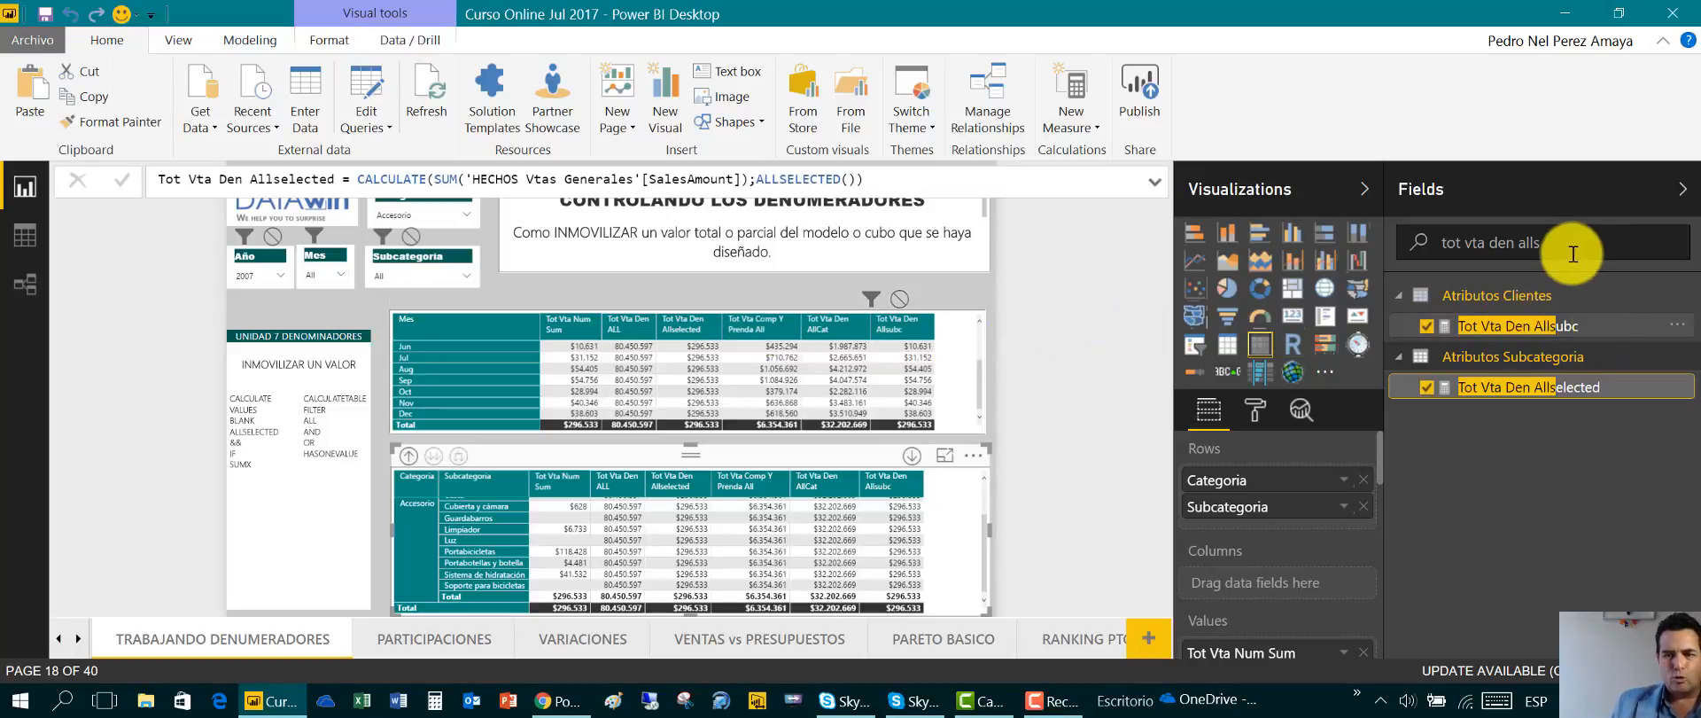
Search the fields for "tot vta com" and review the Tot Vta Comp Y Prenda All formula, highlighting its FILTER argument
left_click_drag(1566, 244, 1378, 242)
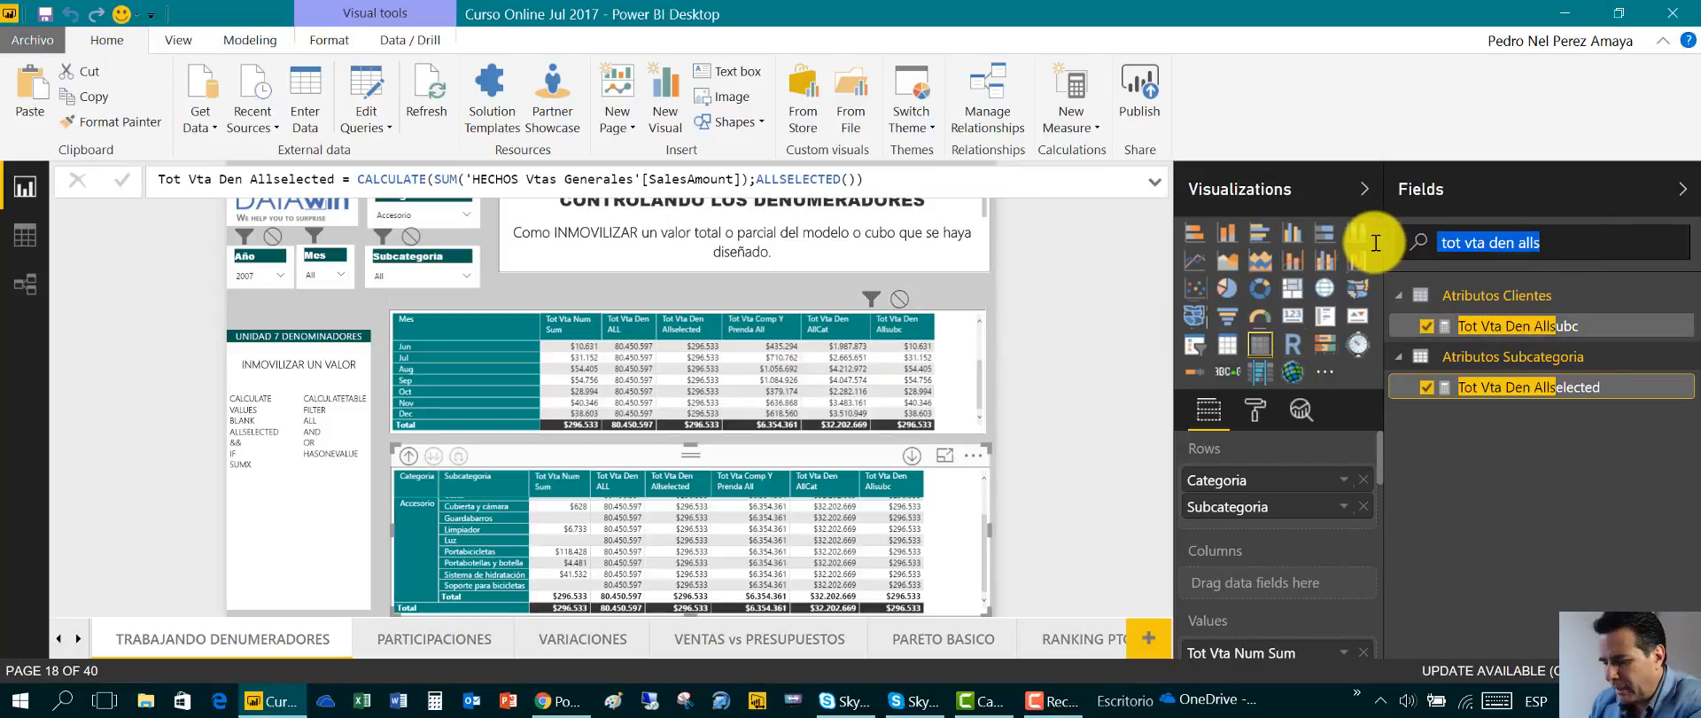
type("tot ")
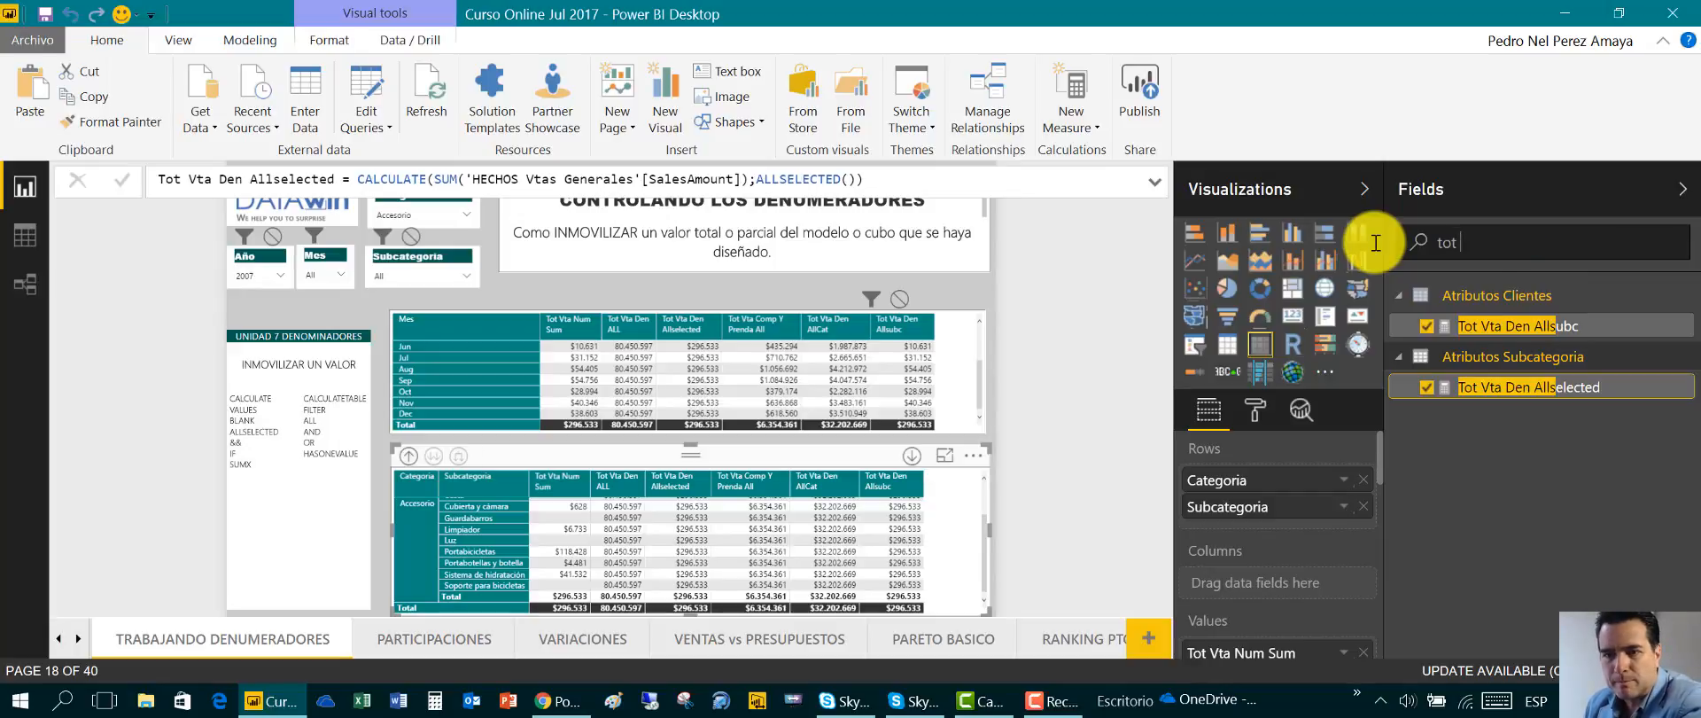
type("vta com")
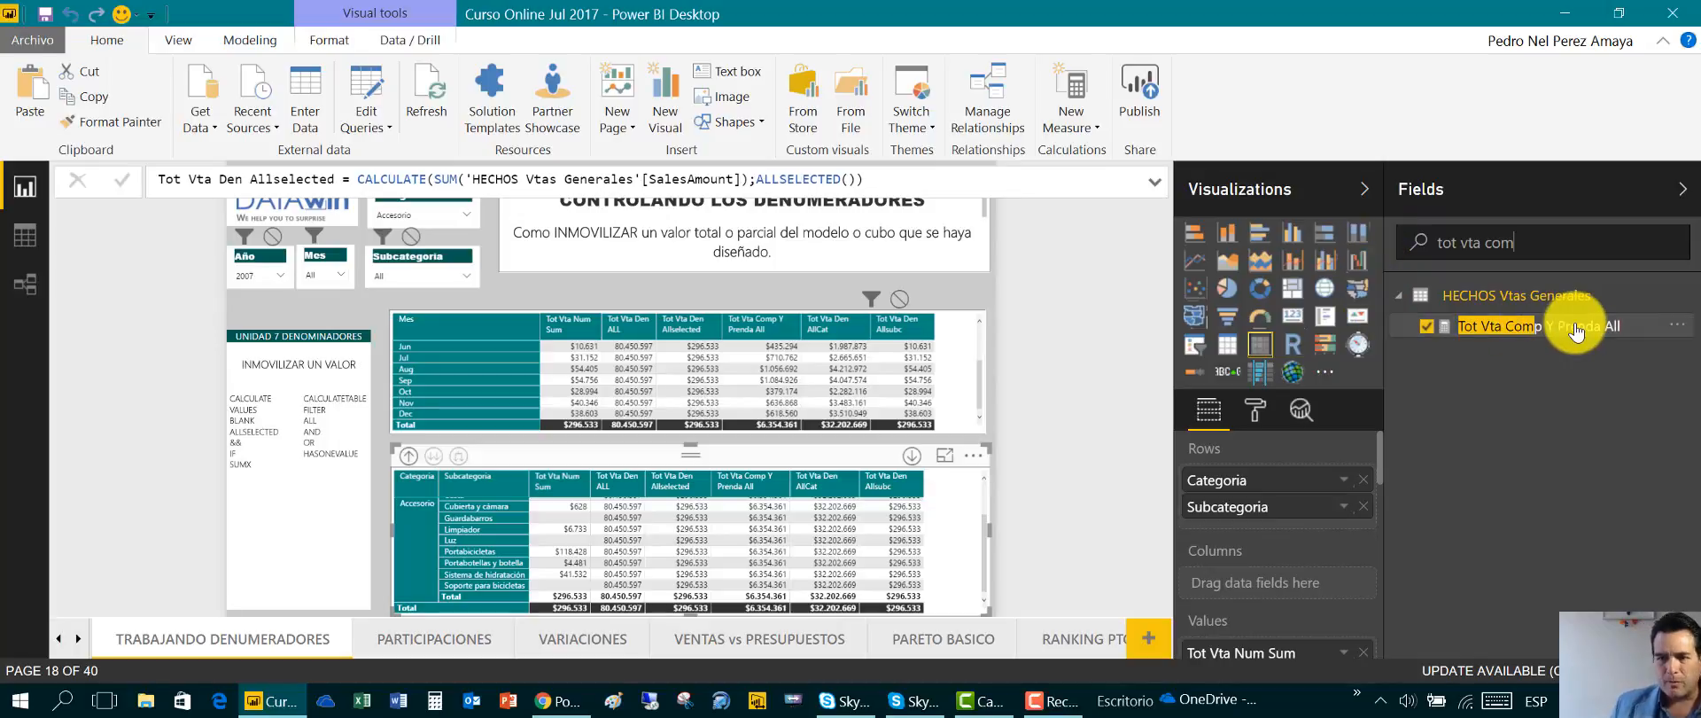
left_click(1576, 331)
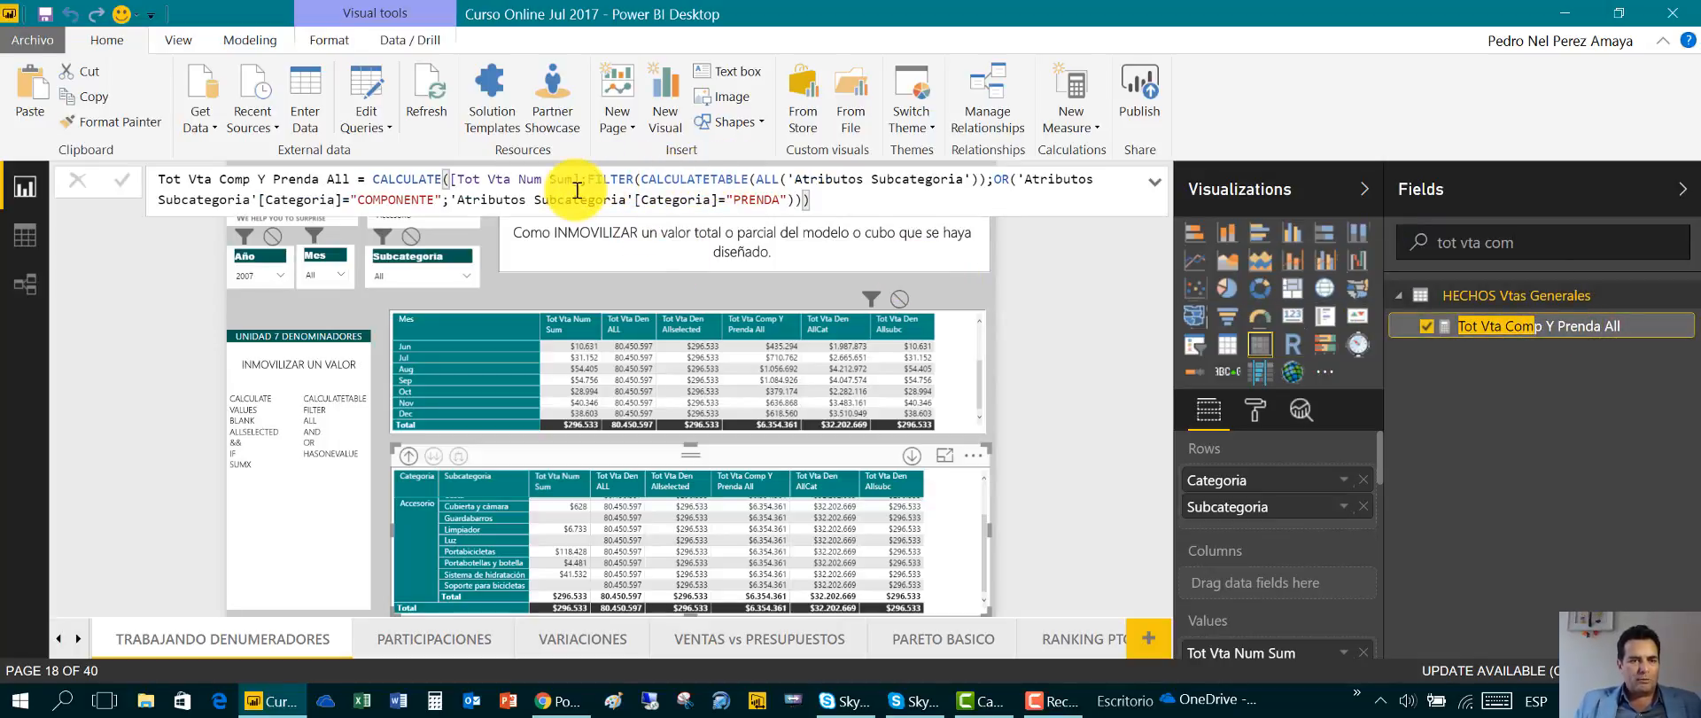
left_click_drag(580, 185, 824, 204)
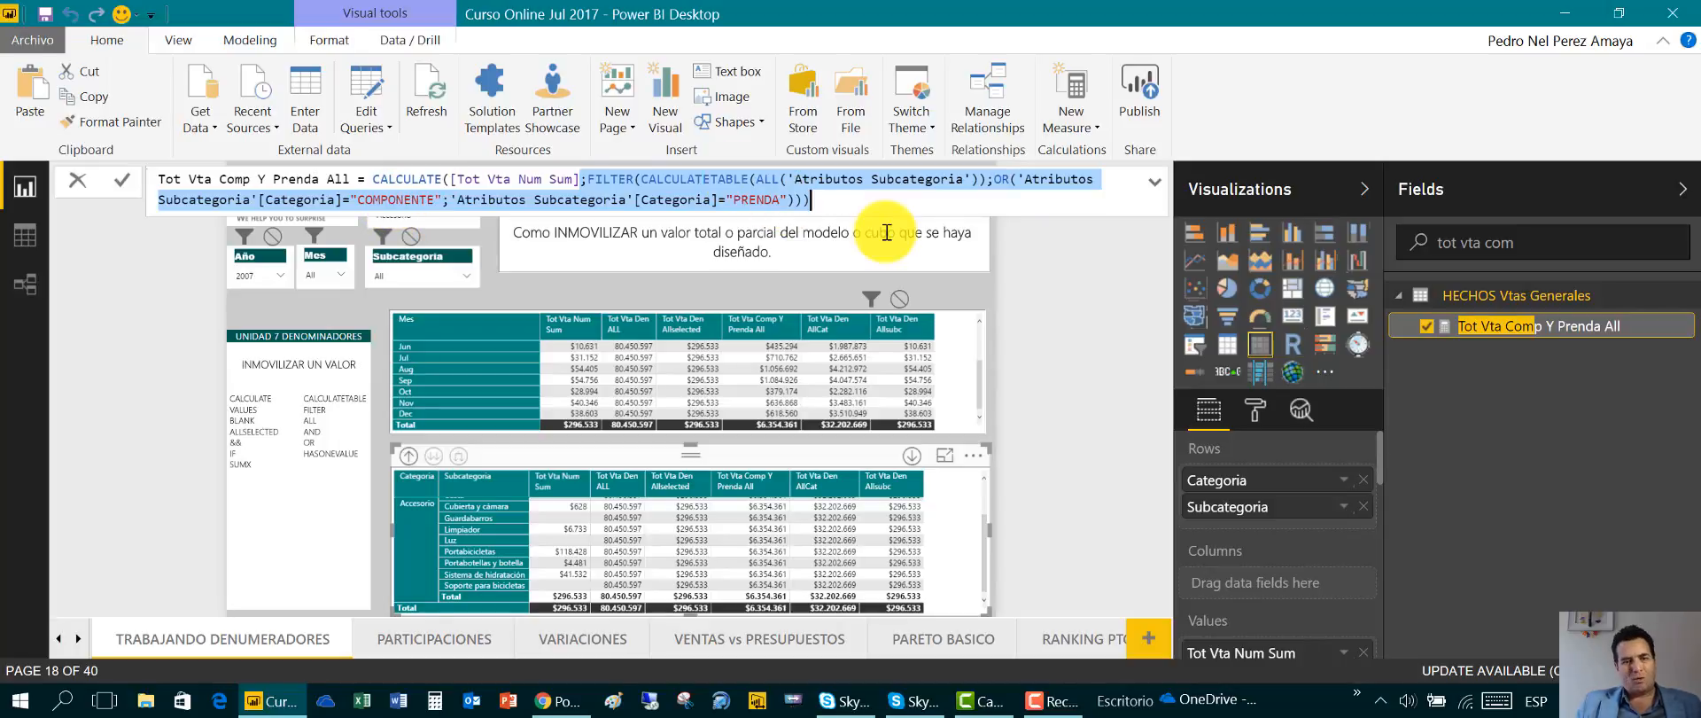
left_click(831, 200)
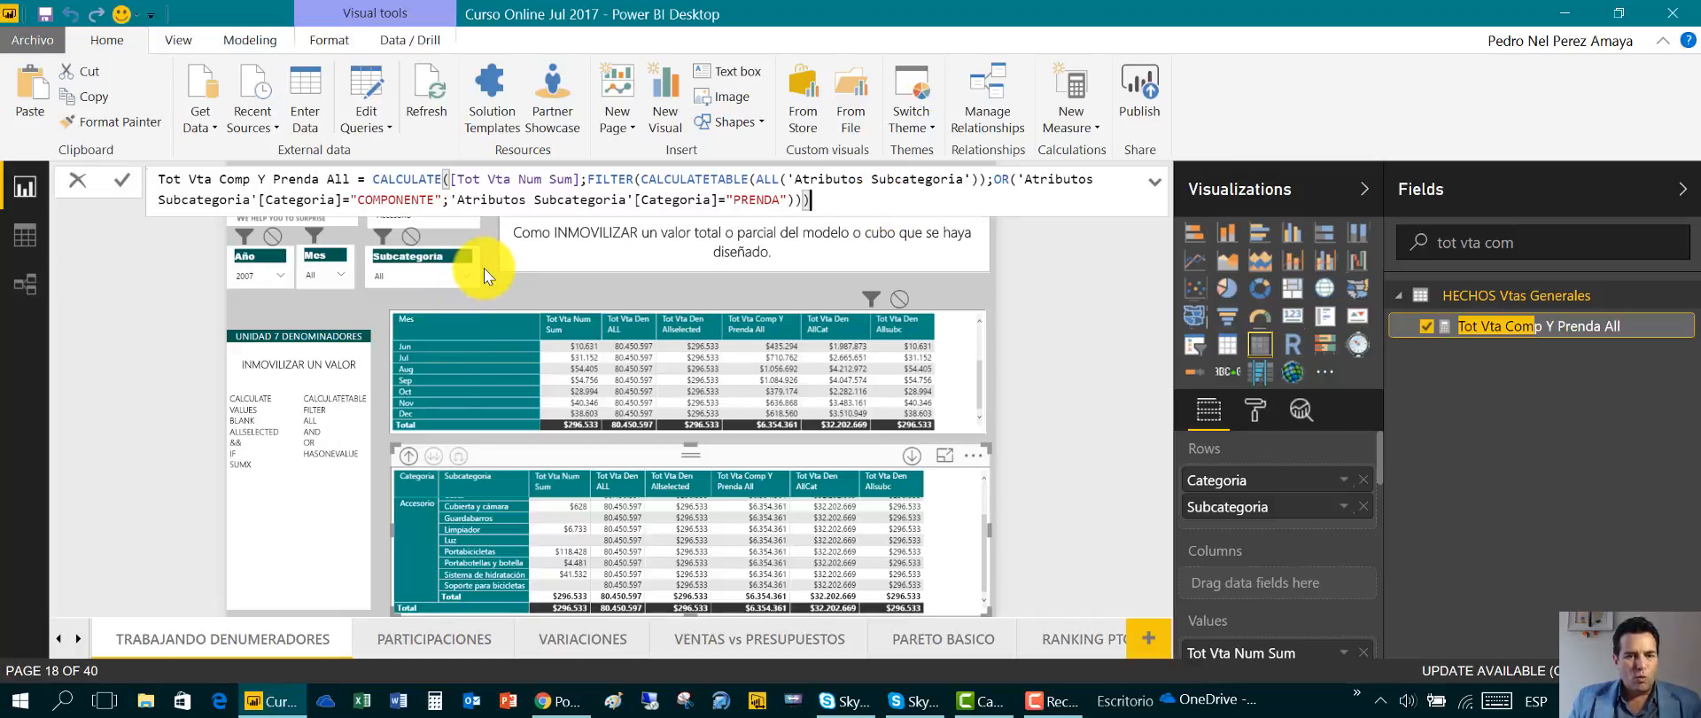
key("Return")
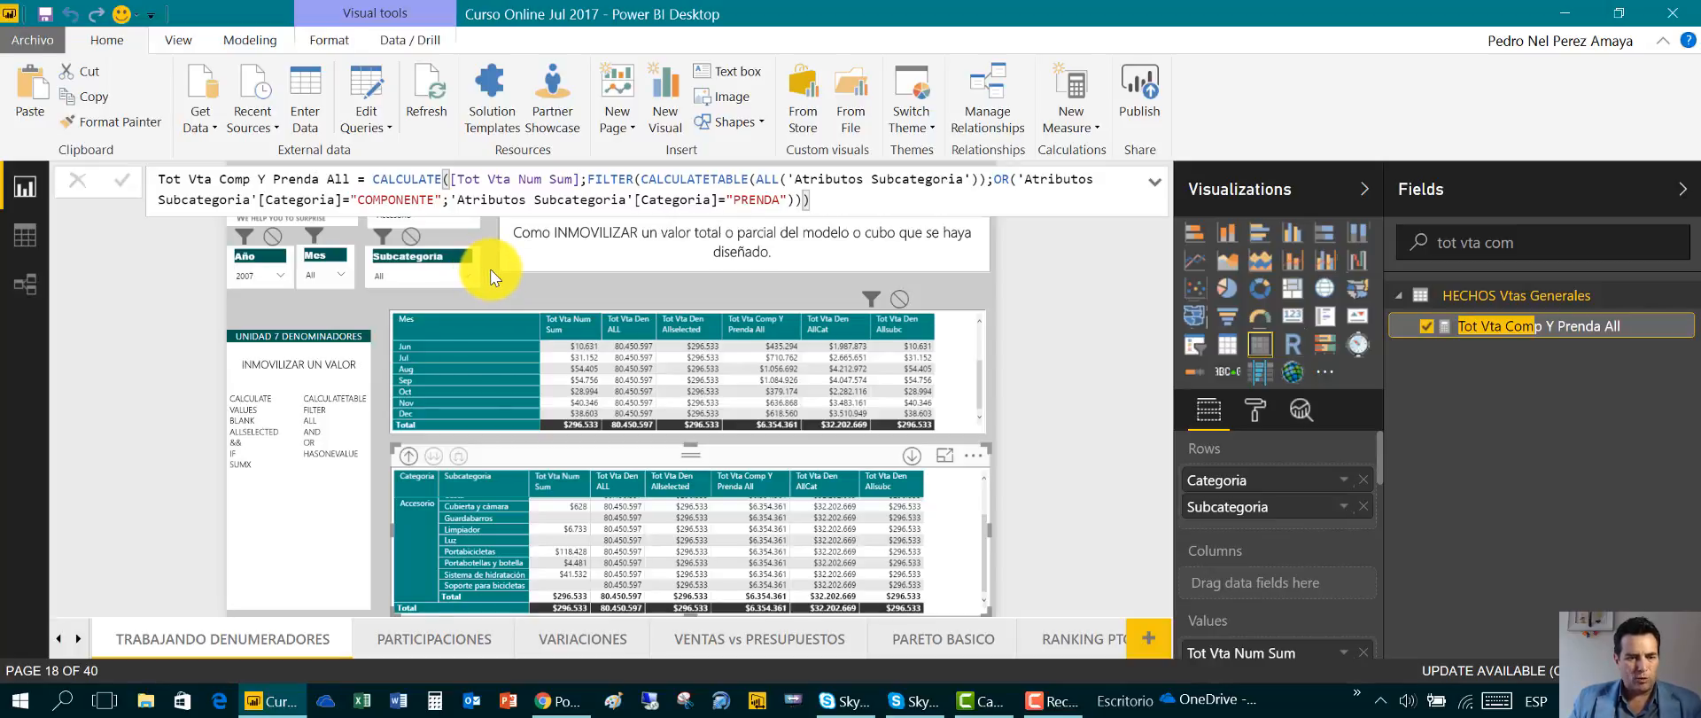
Drill the subcategory table up to Categoria level and clear the Accesorio selection from the Categoria slicer
left_click(411, 456)
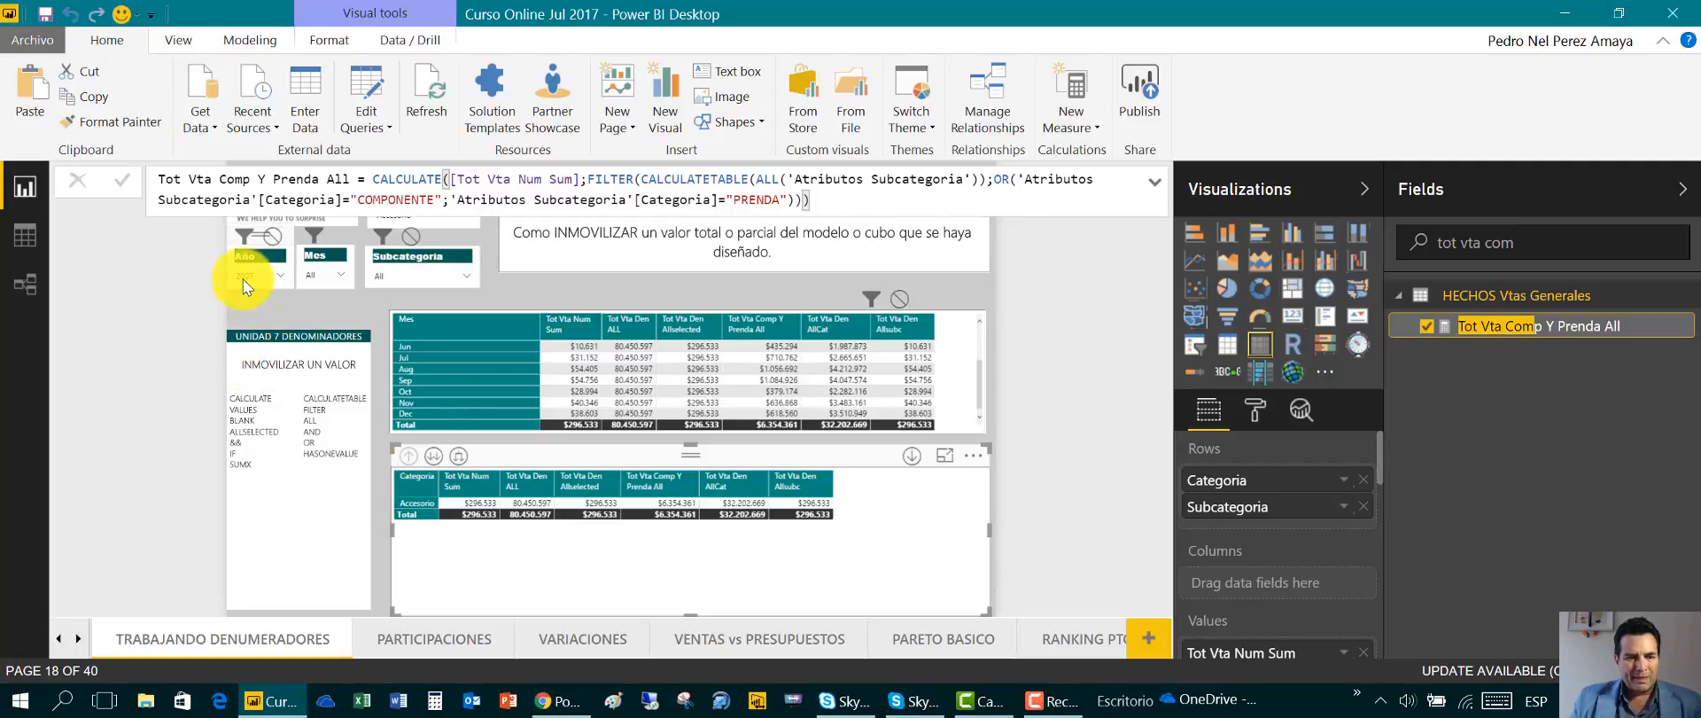
left_click(487, 236)
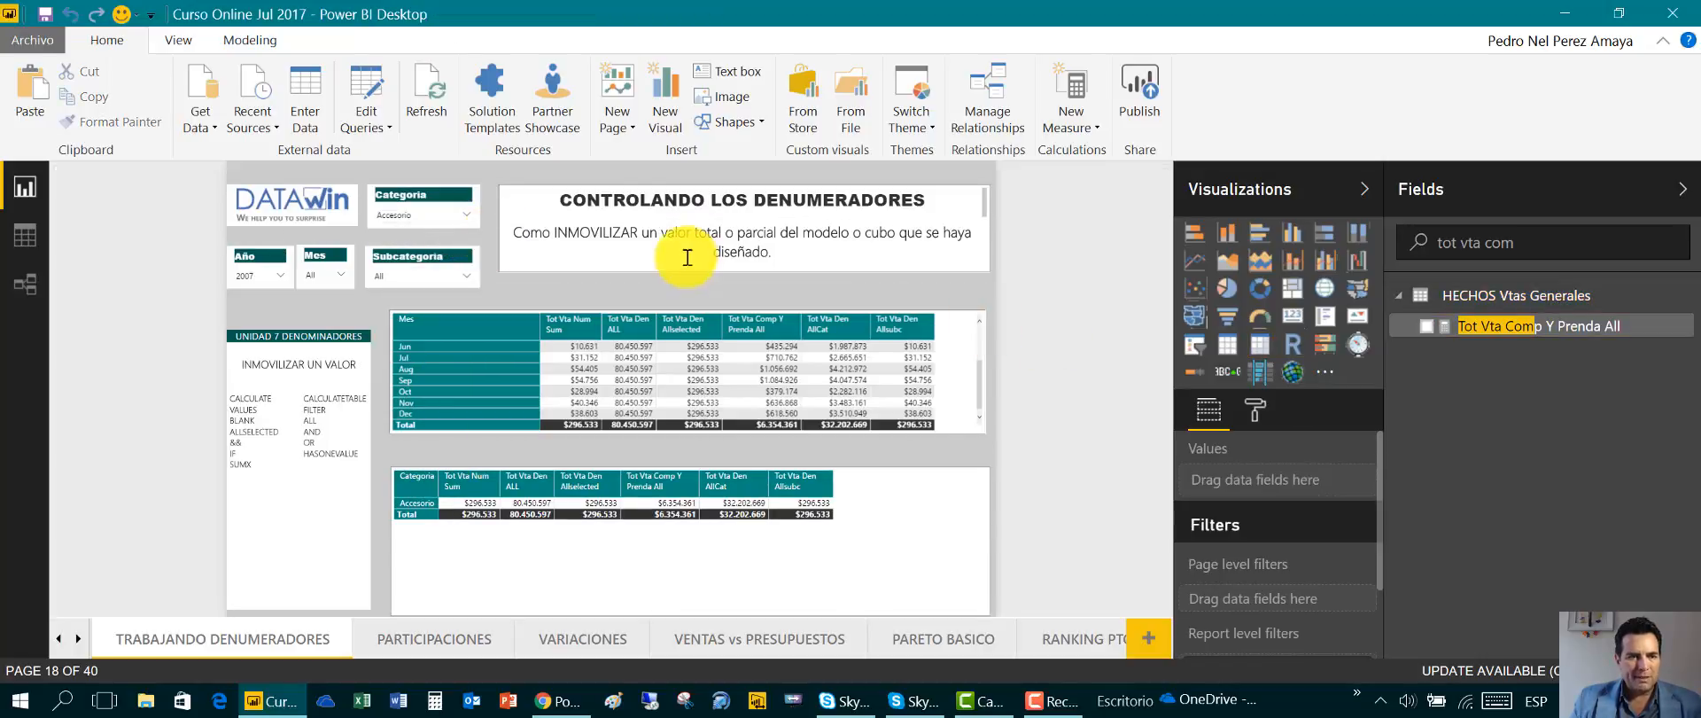
left_click(457, 210)
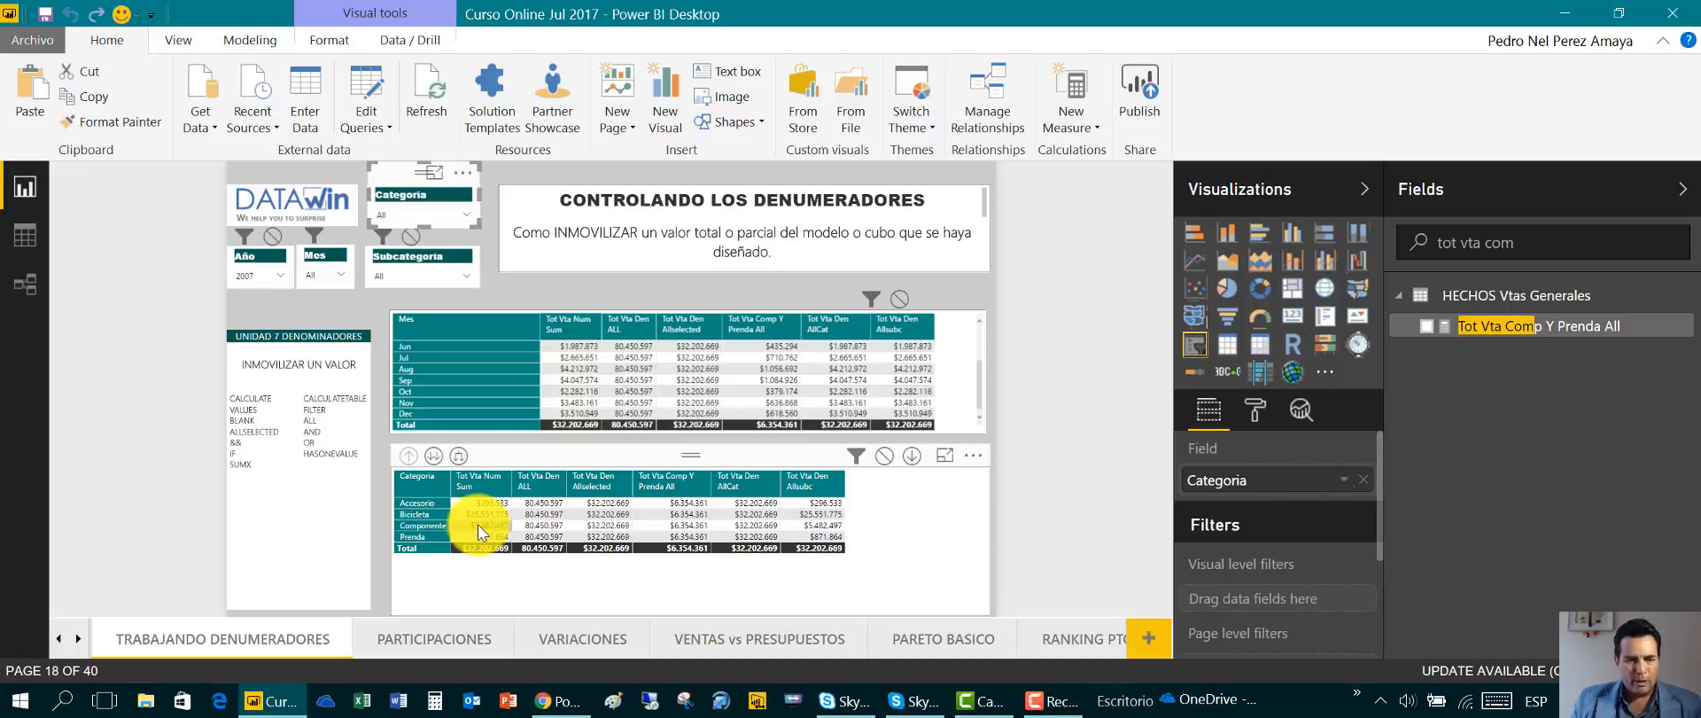
Compare the category values, and reopen Tot Vta Comp Y Prenda All to examine its [Tot Vta Num Sum], FILTER, CALCULATETABLE and ALL('Atributos Subcategoria') parts
mouse_move(466, 537)
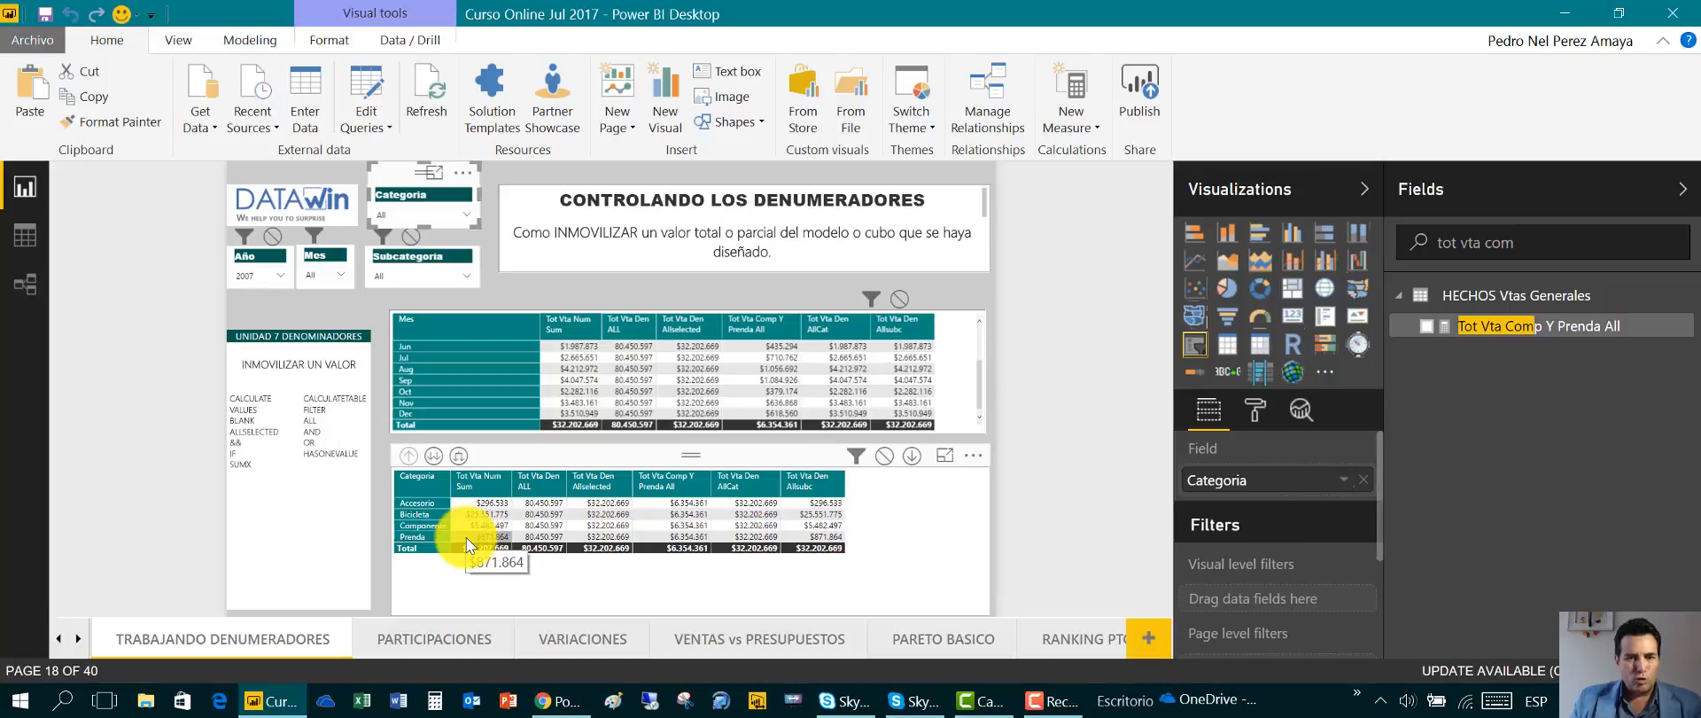
mouse_move(630, 534)
mouse_move(694, 503)
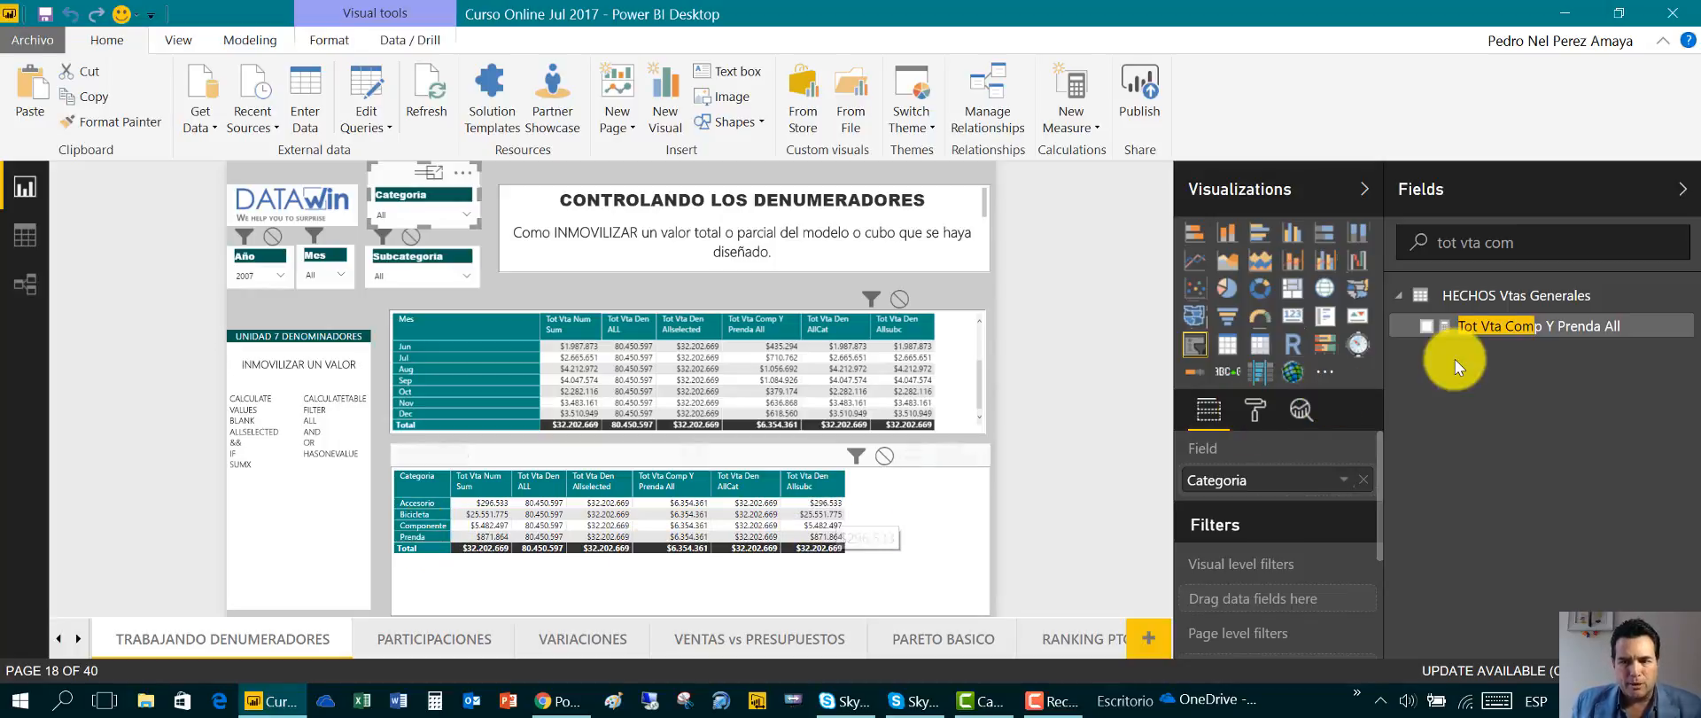
left_click(1514, 328)
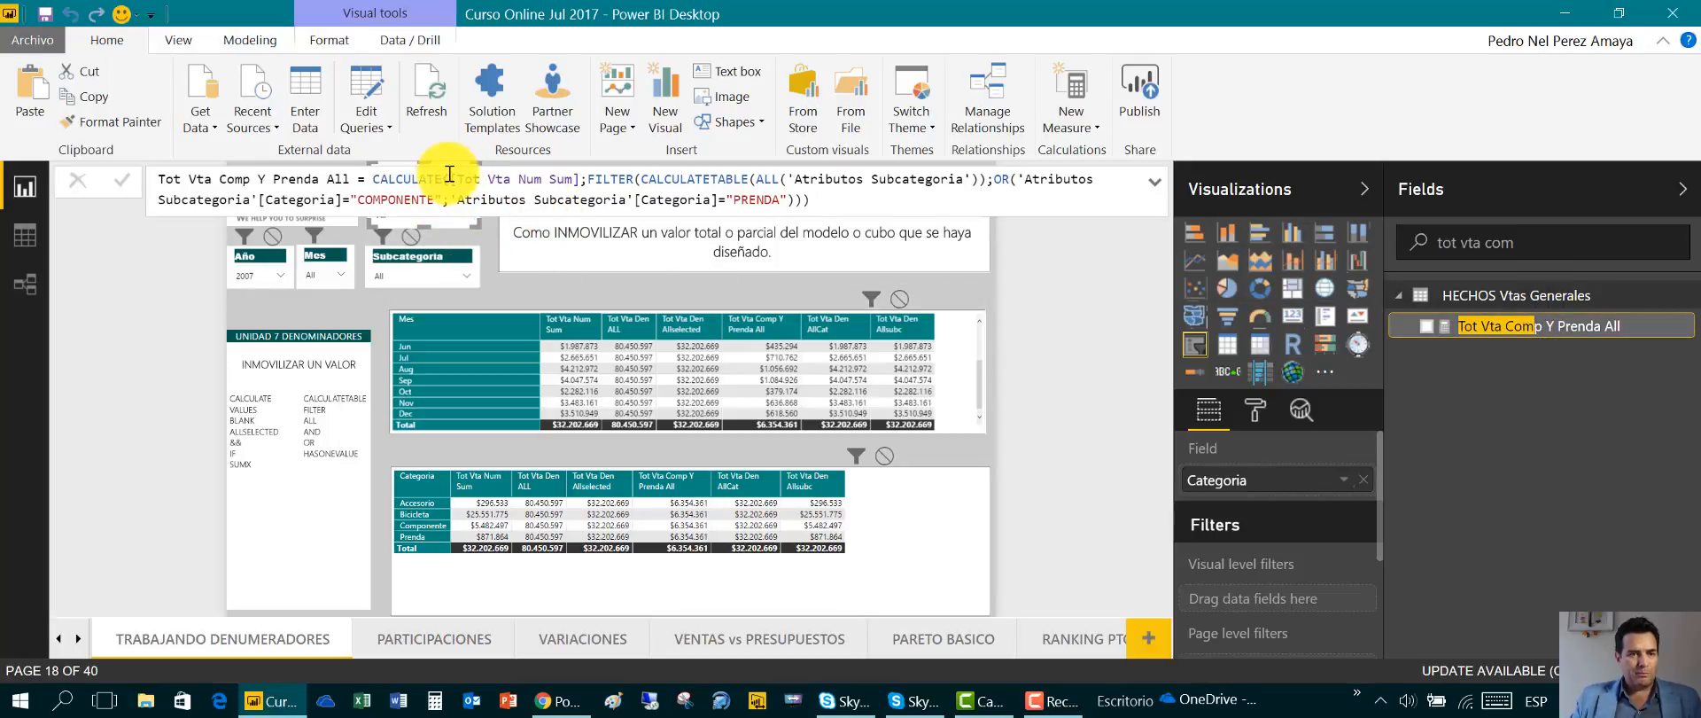
left_click_drag(452, 177, 583, 179)
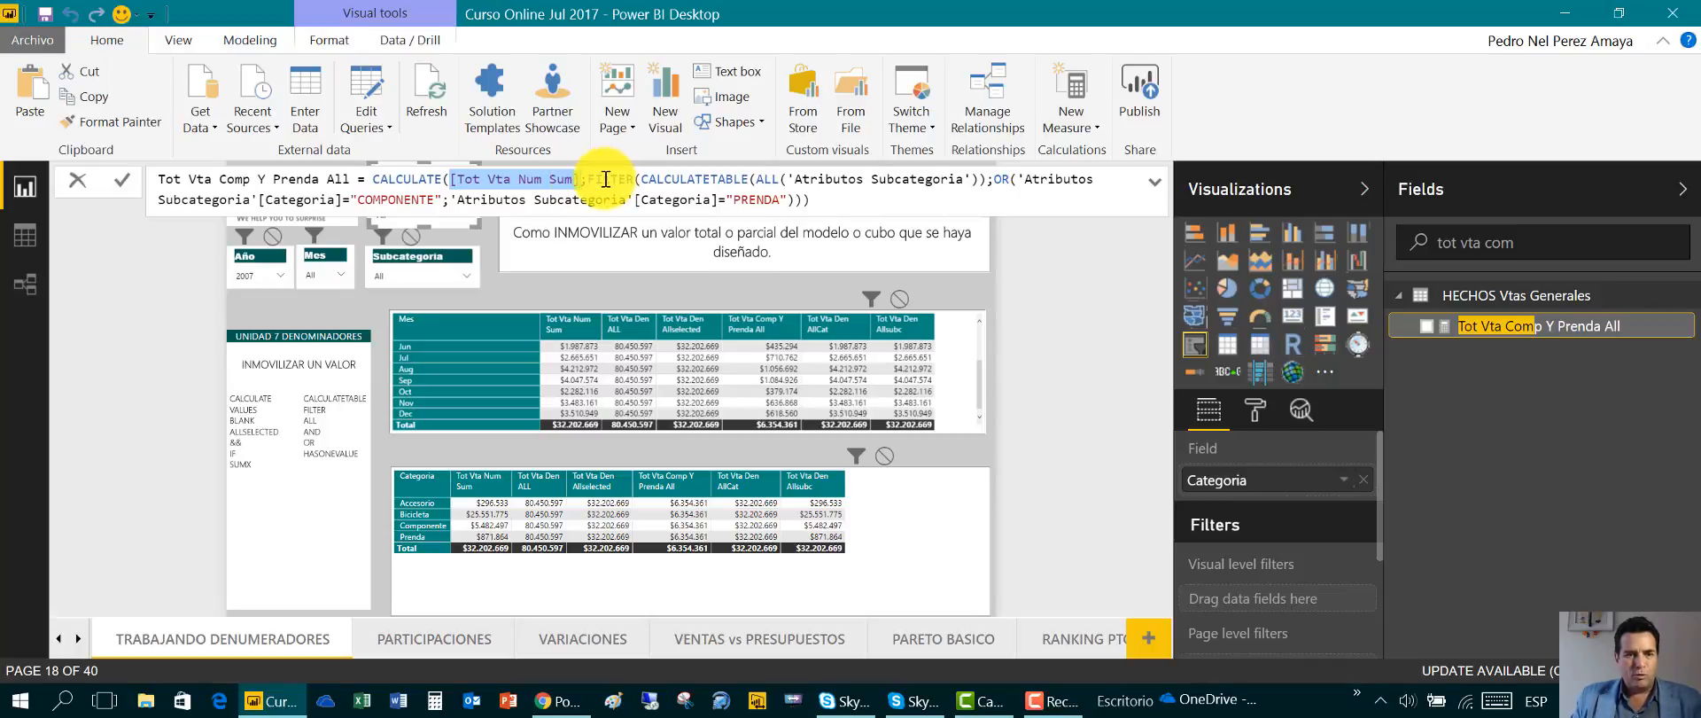
double_click(612, 179)
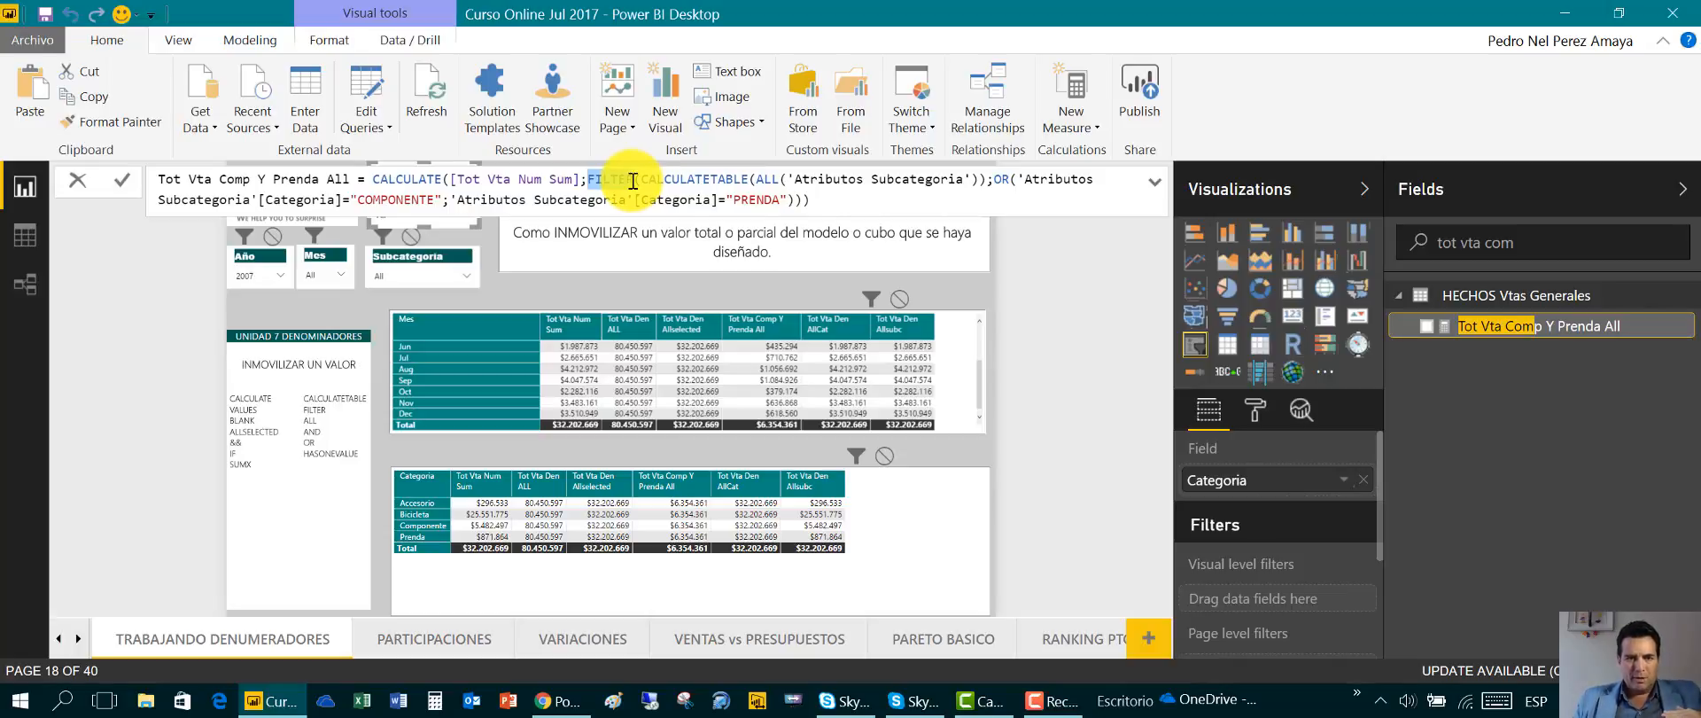
left_click_drag(641, 184, 749, 184)
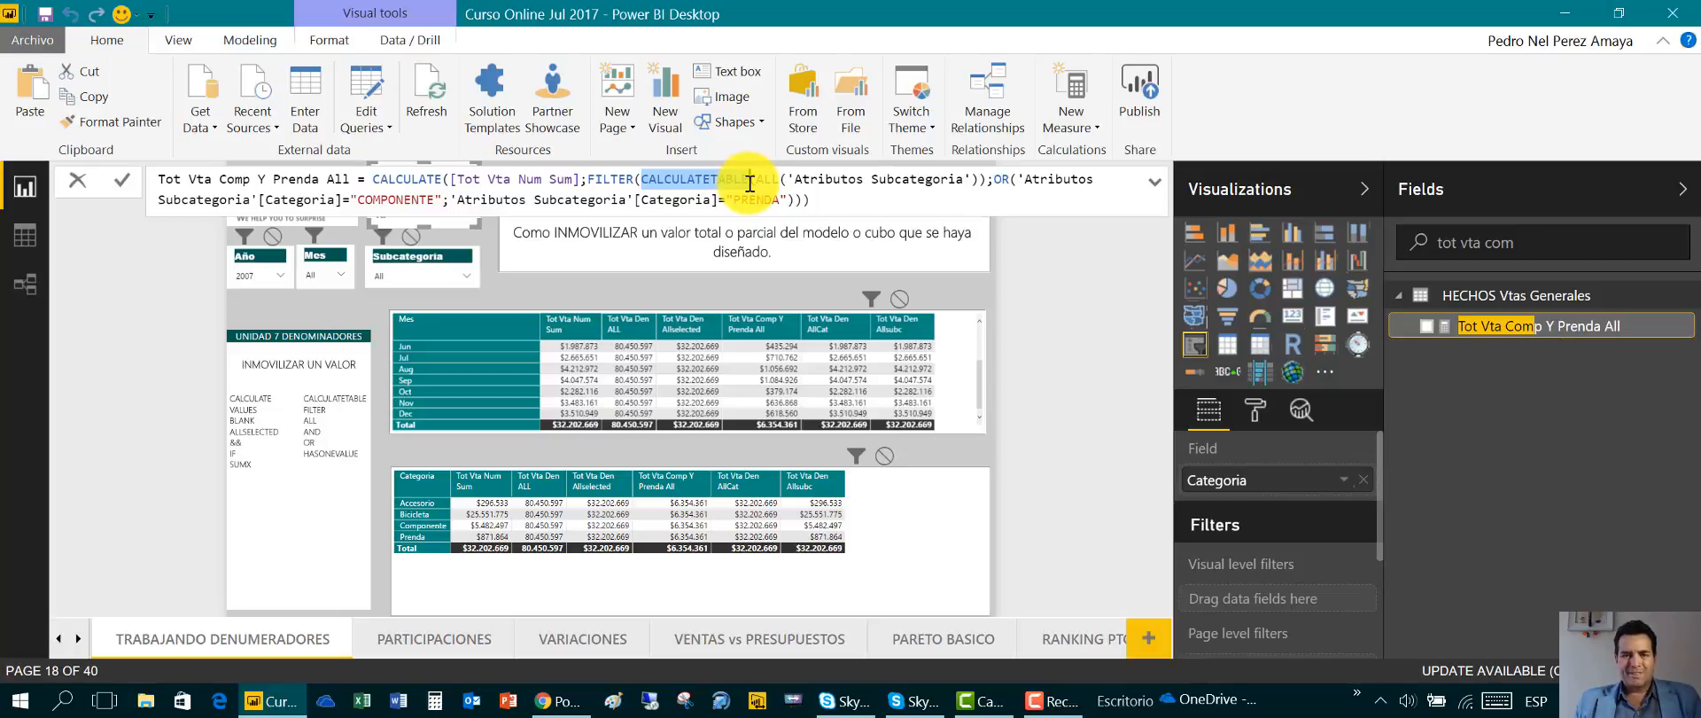
double_click(768, 180)
left_click_drag(812, 180, 979, 180)
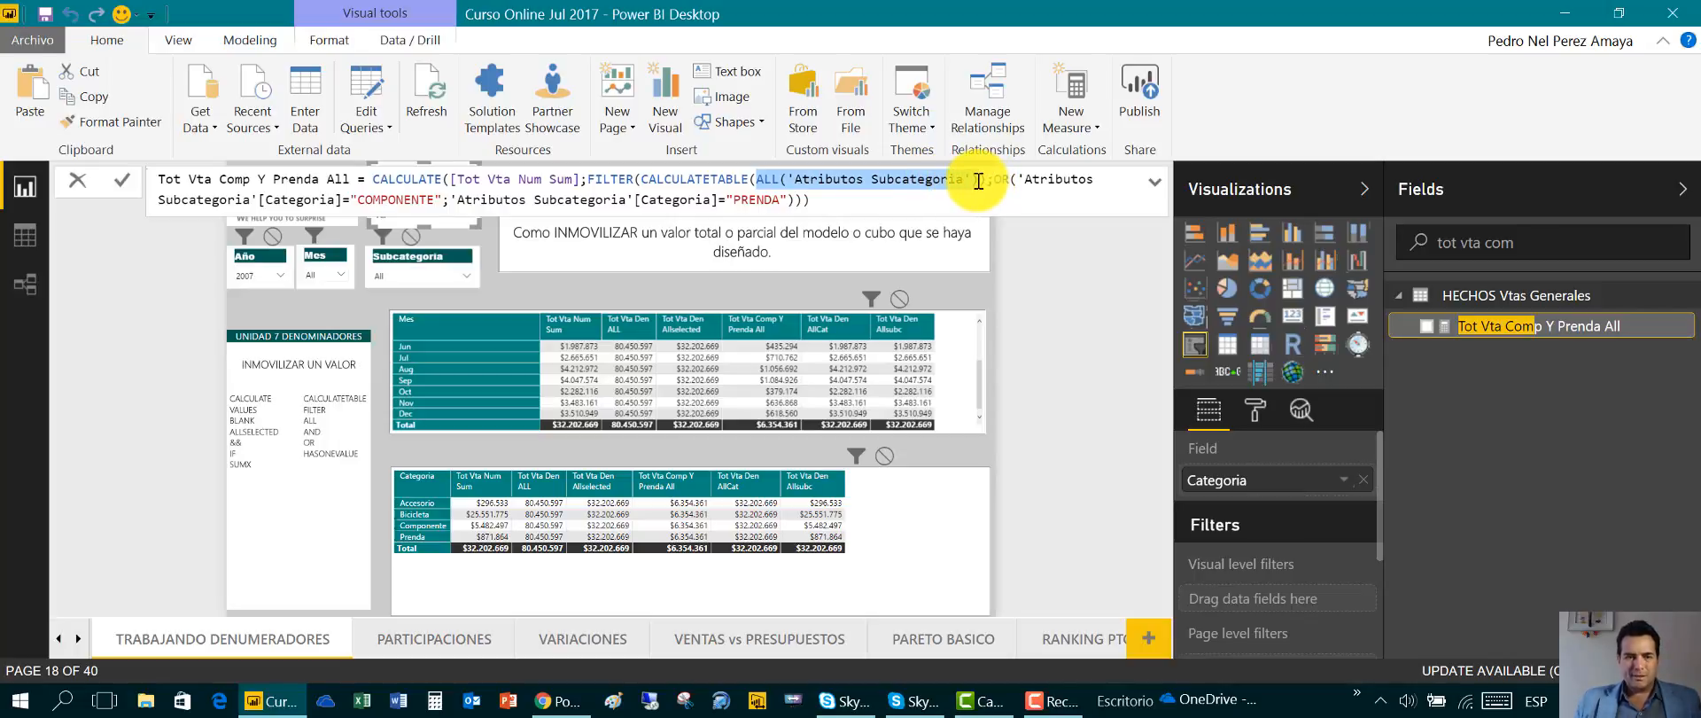
left_click_drag(588, 181, 637, 180)
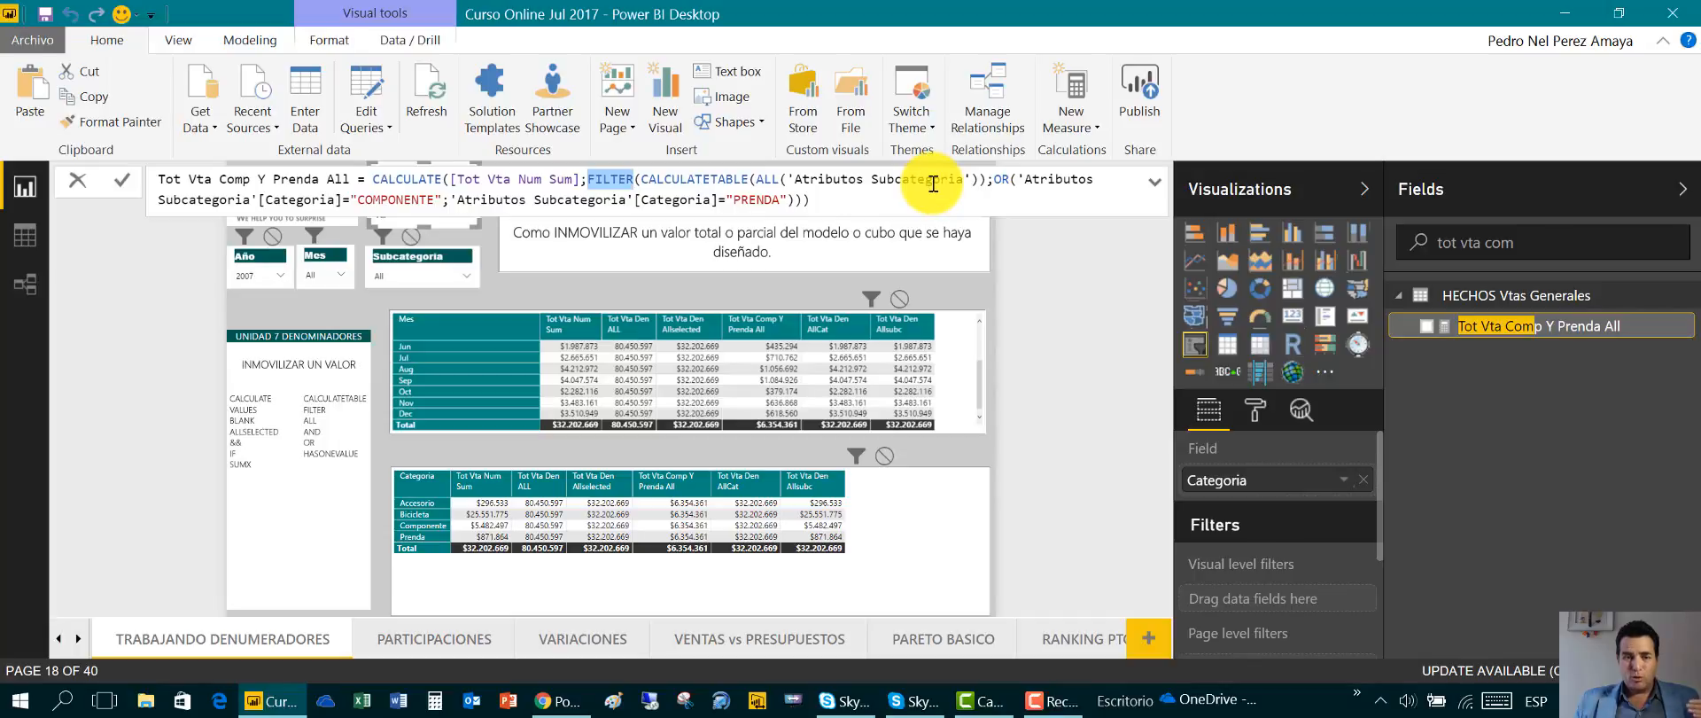
Review the formula's OR condition on Categoria for "COMPONENTE" and "PRENDA", and leave the formula unchanged
left_click(1001, 181)
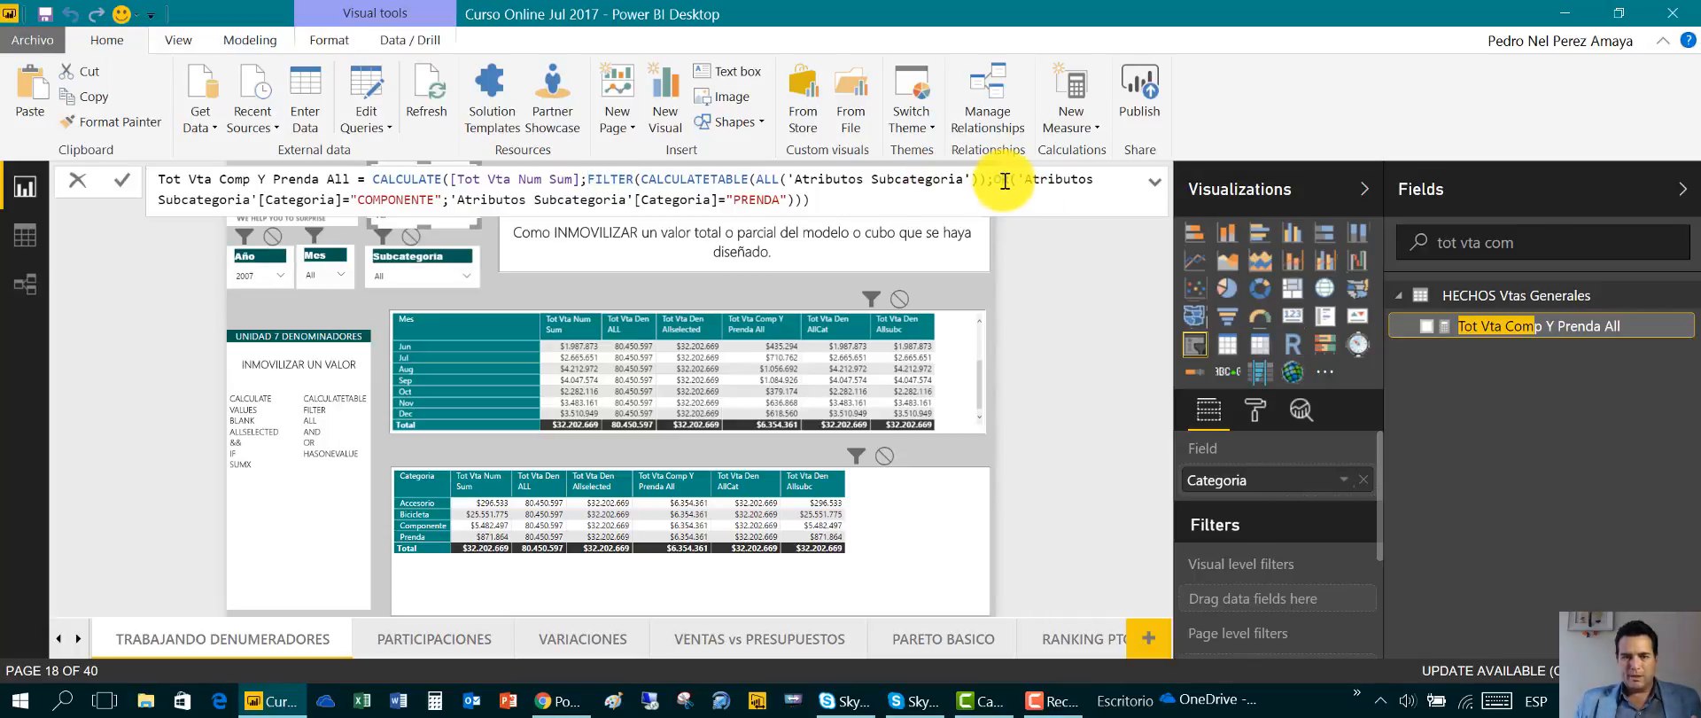
double_click(1002, 180)
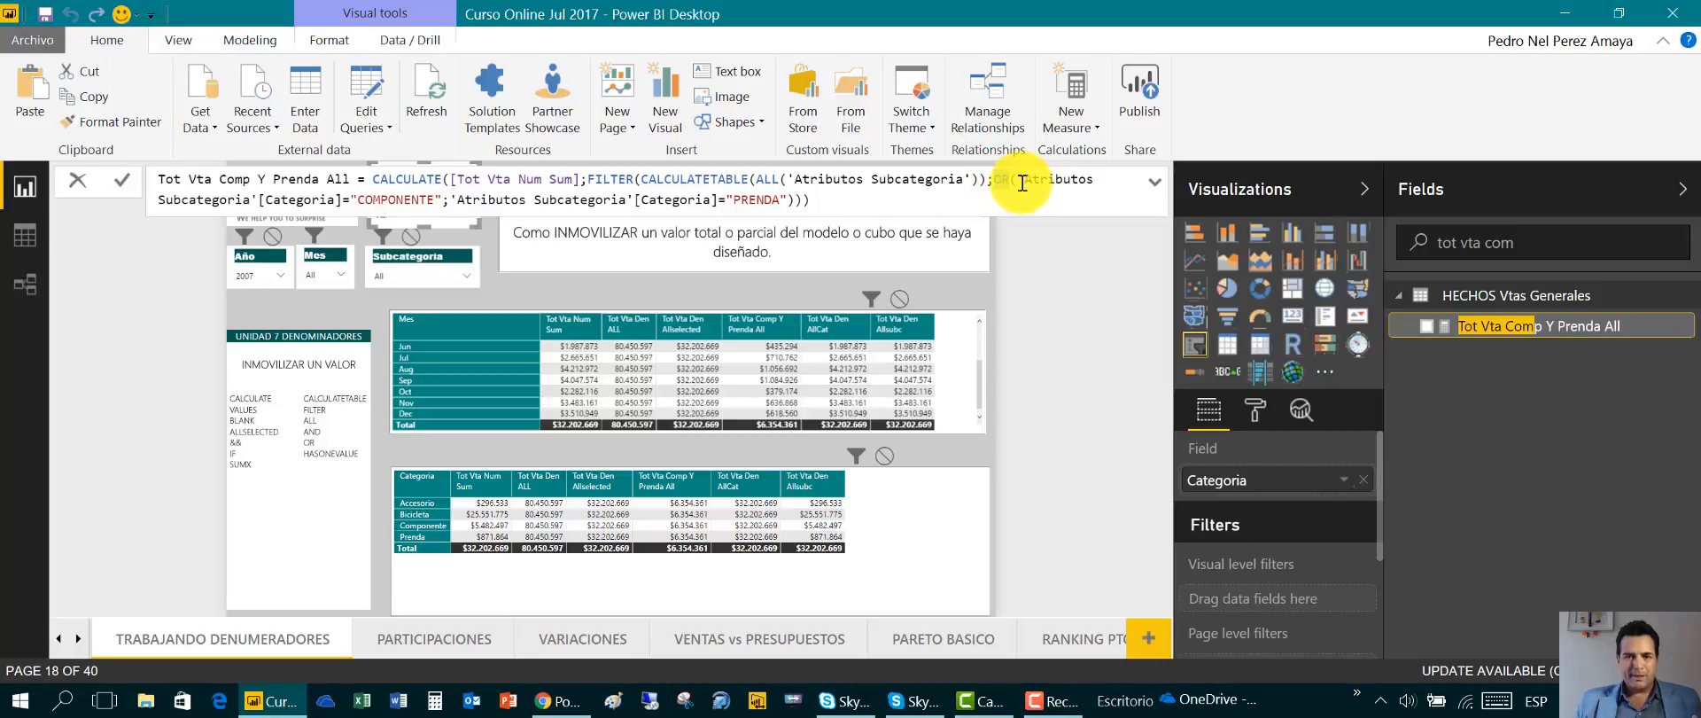
left_click_drag(1018, 181, 788, 203)
left_click(440, 203)
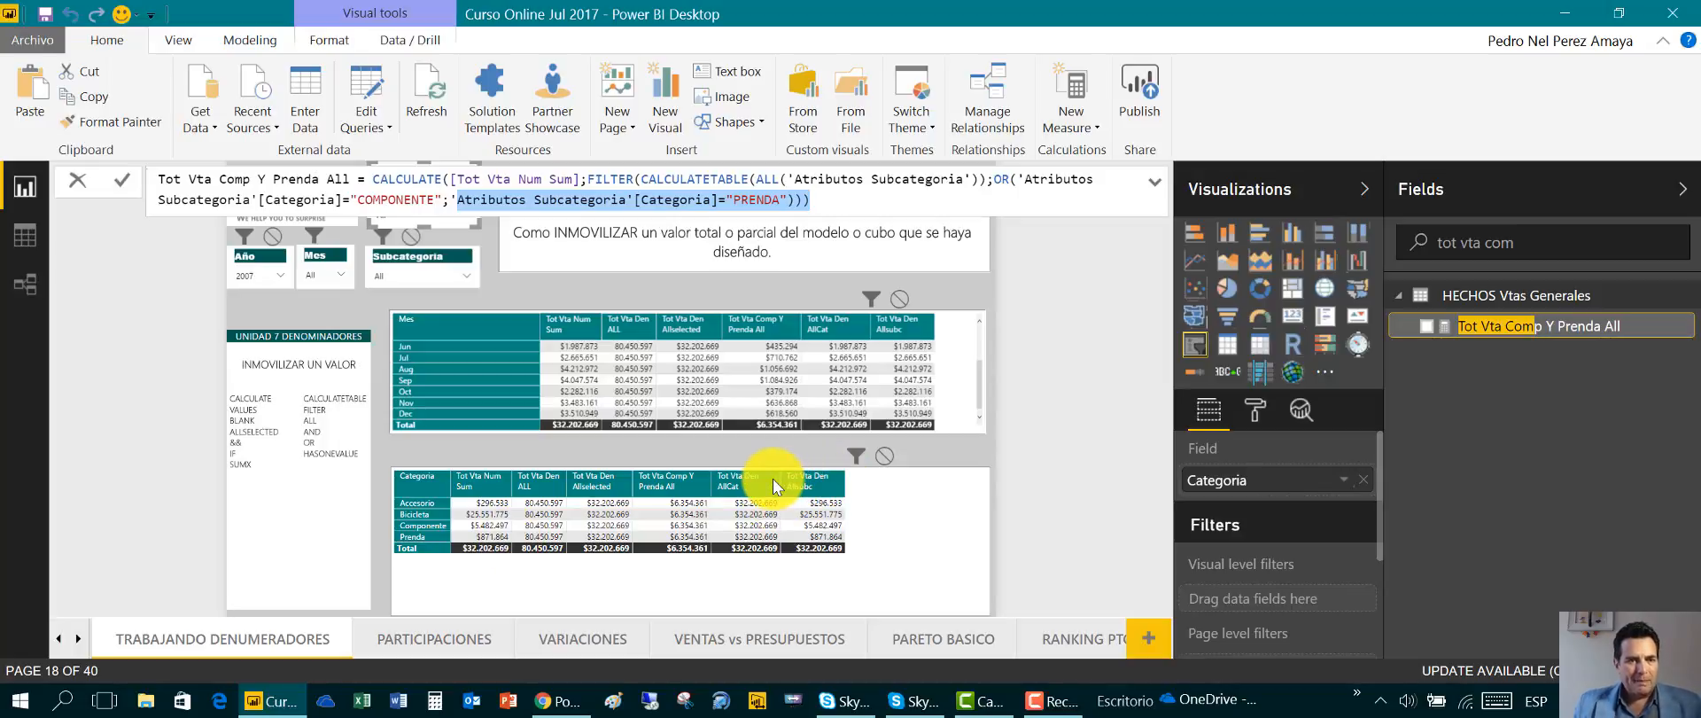
key("Return")
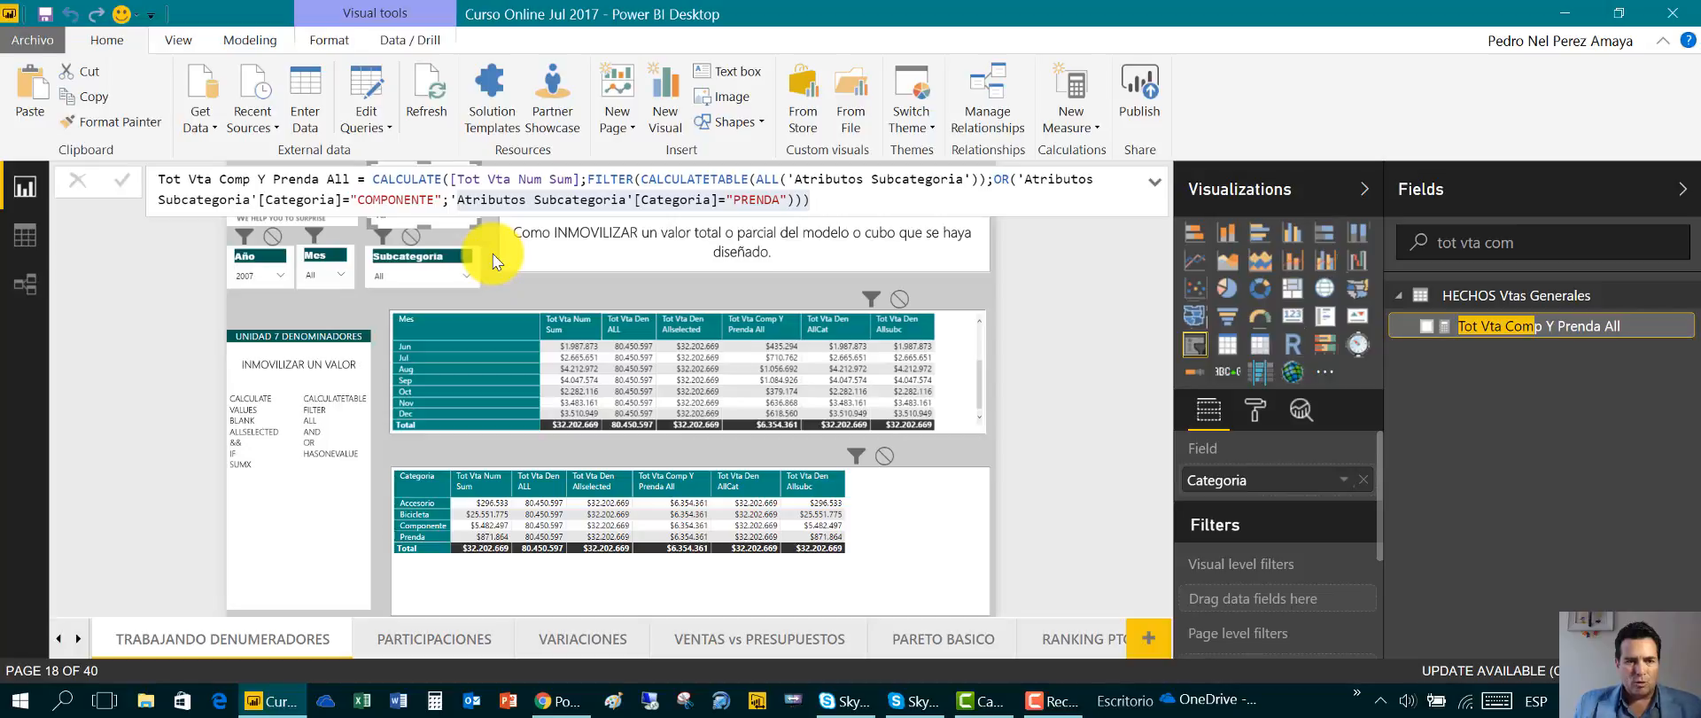
left_click(1113, 310)
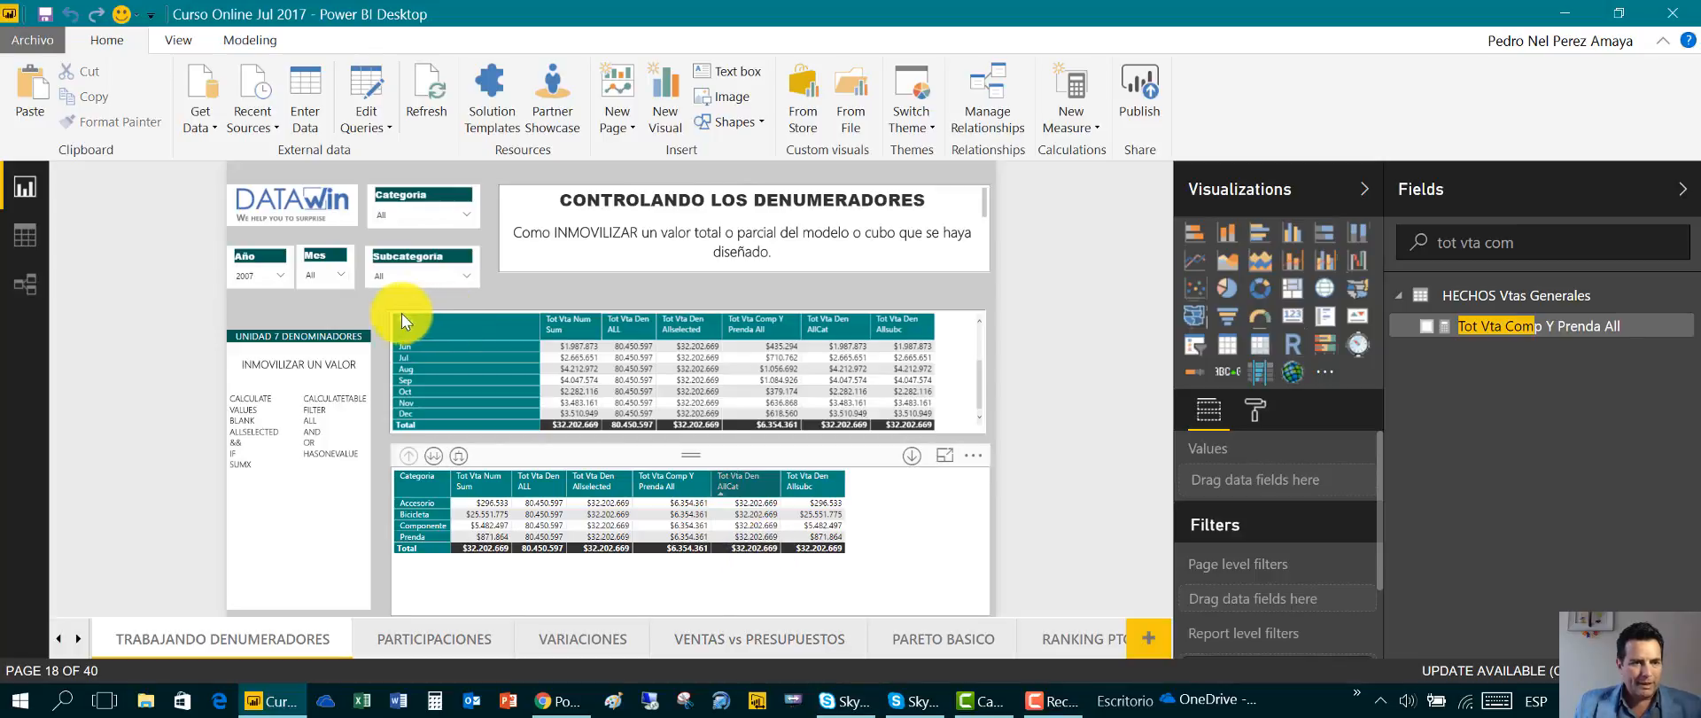
Filter the report to the month Jan with the Mes slicer
left_click(340, 274)
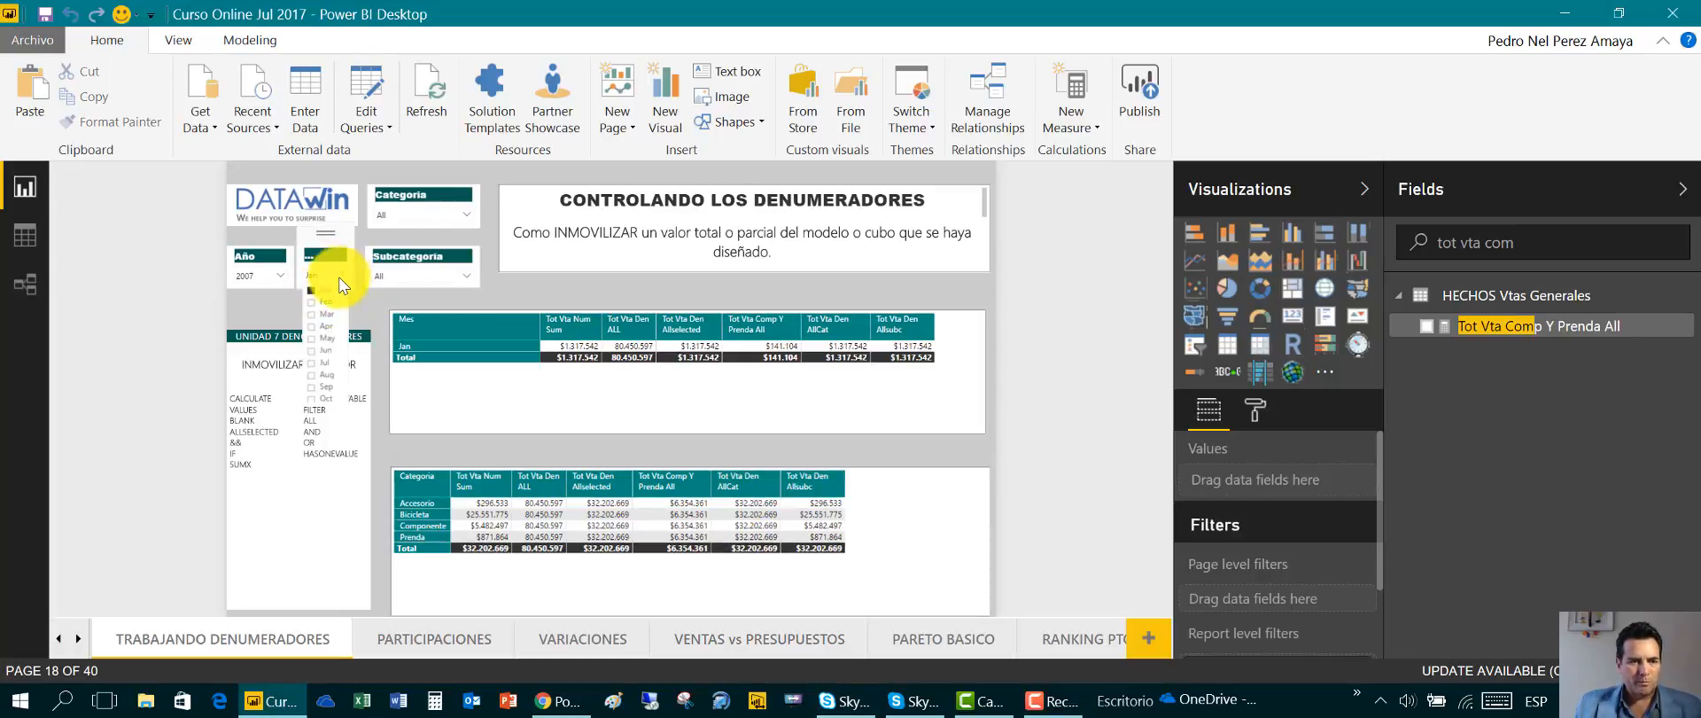
left_click(343, 276)
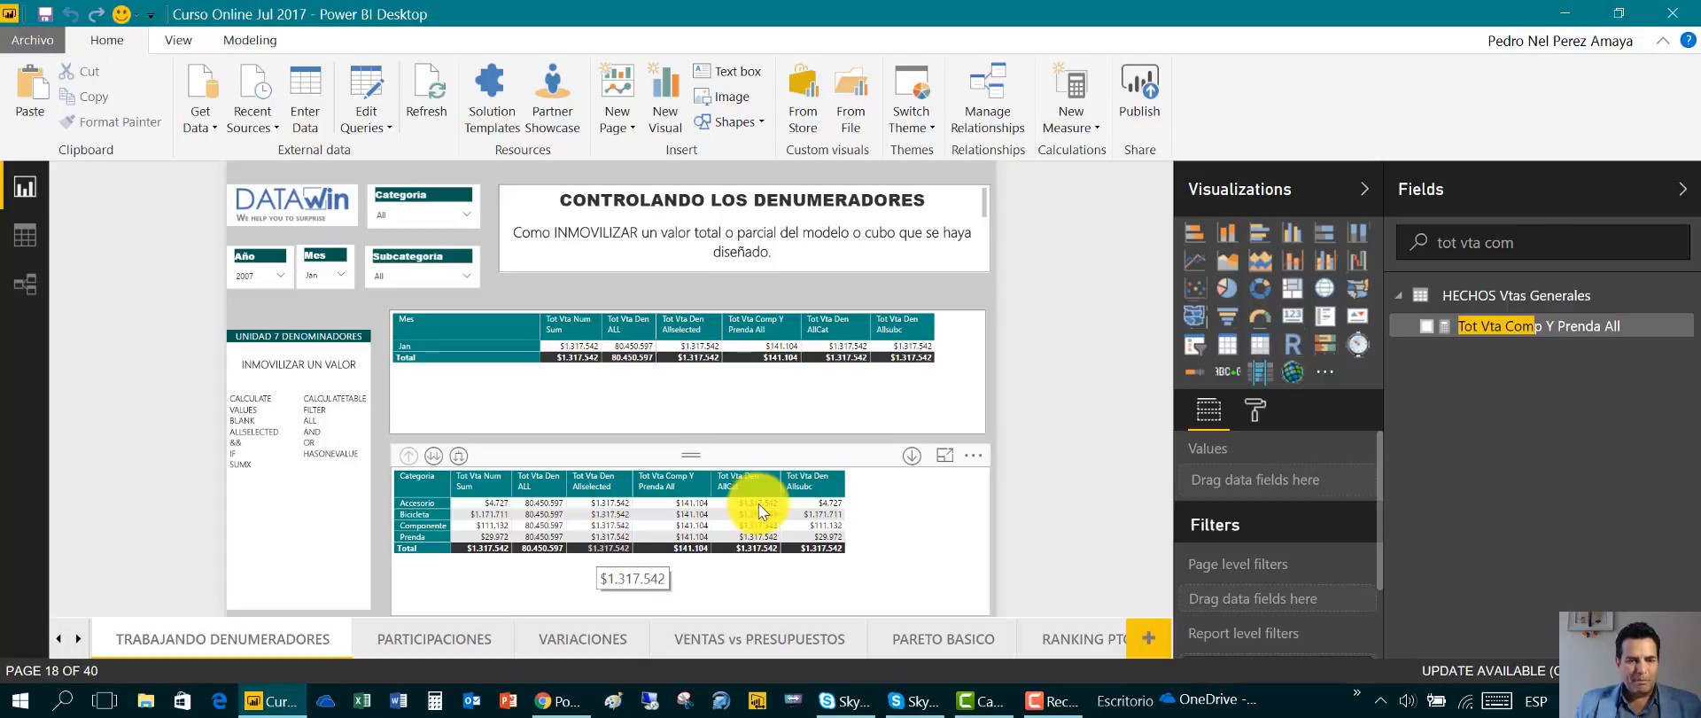
Expand the category table so that it lists both Categoria and Subcategoria levels together
mouse_move(434, 457)
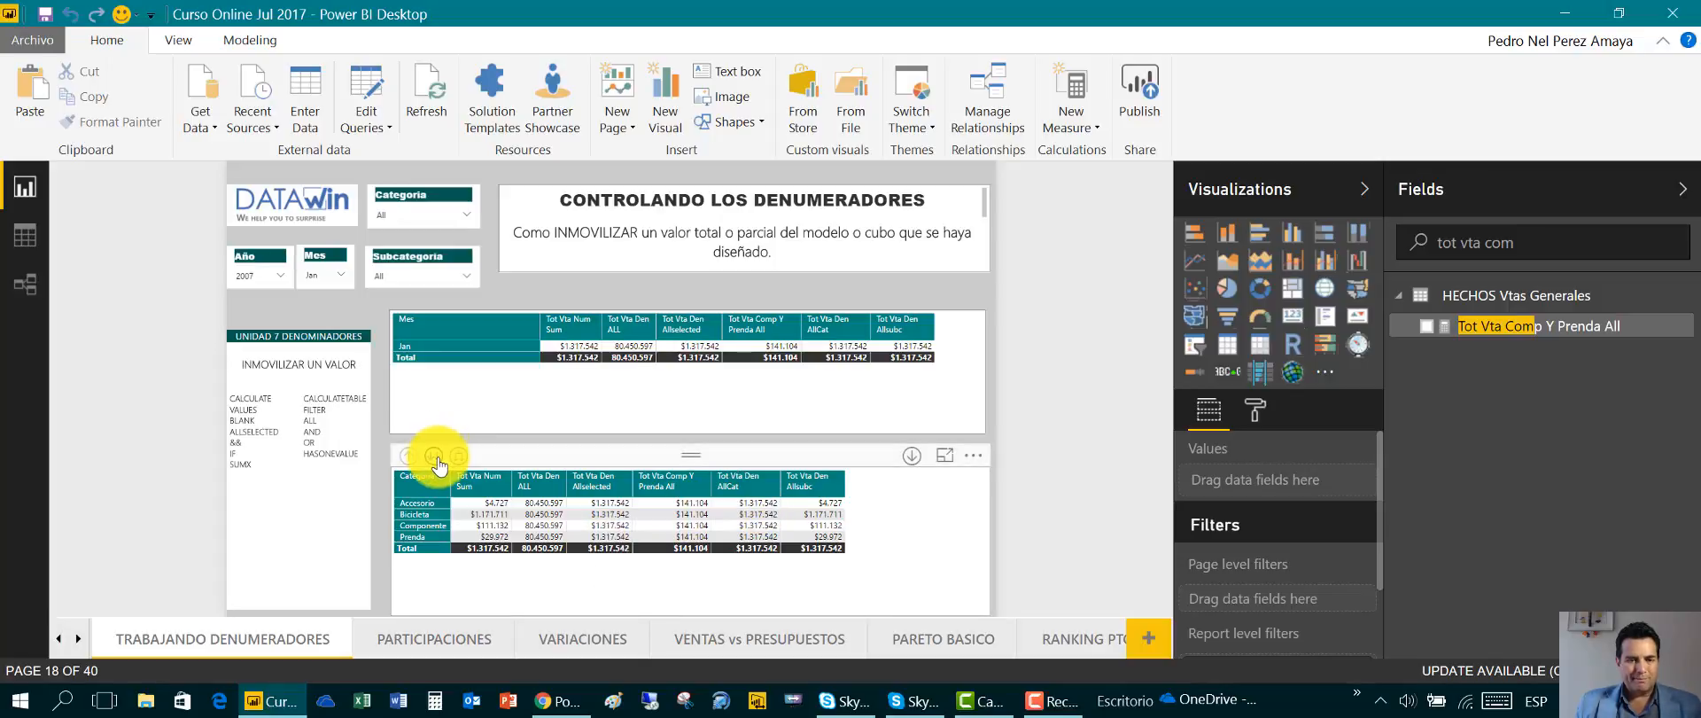
left_click(437, 459)
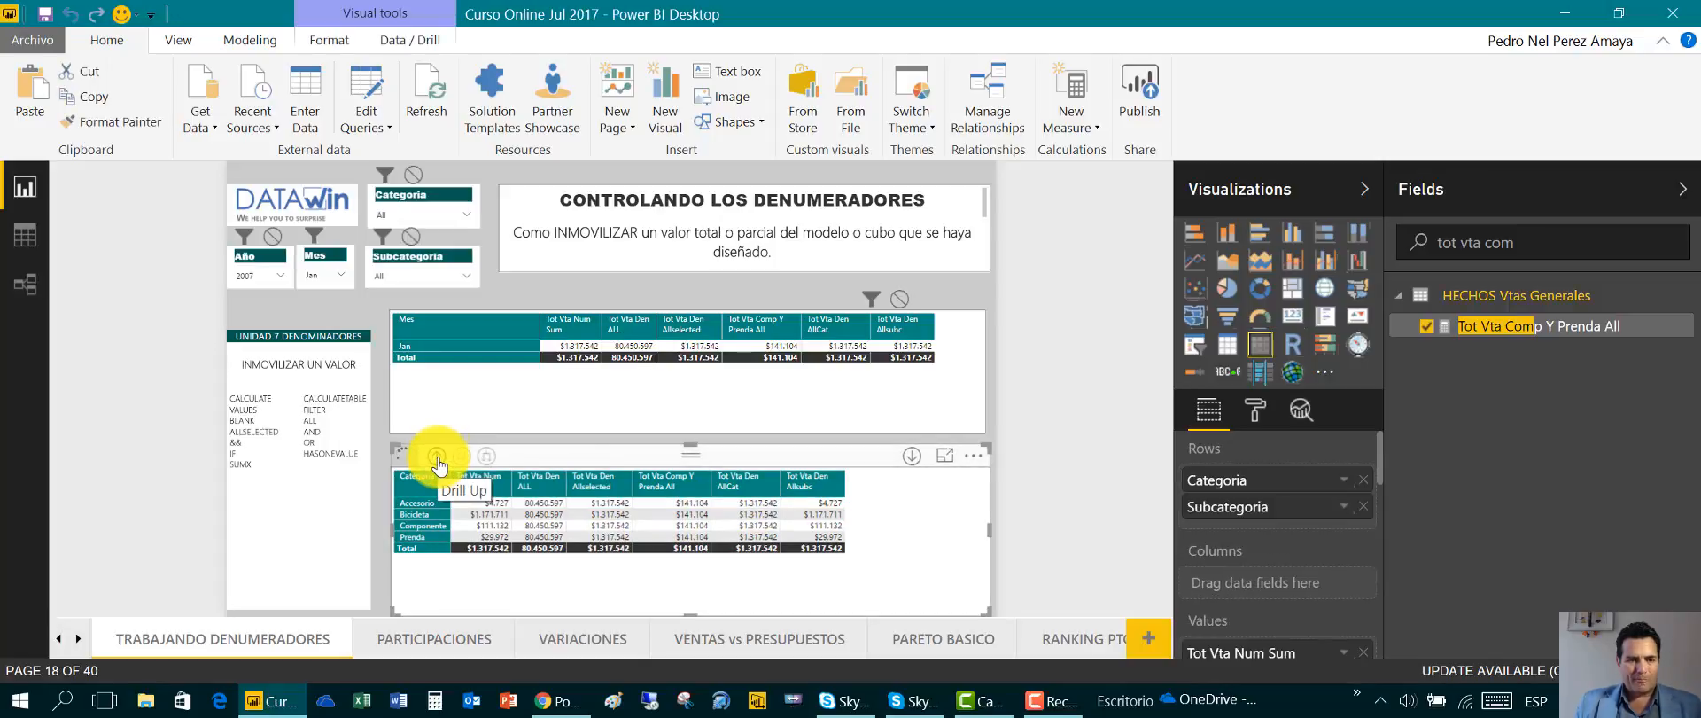
left_click(437, 457)
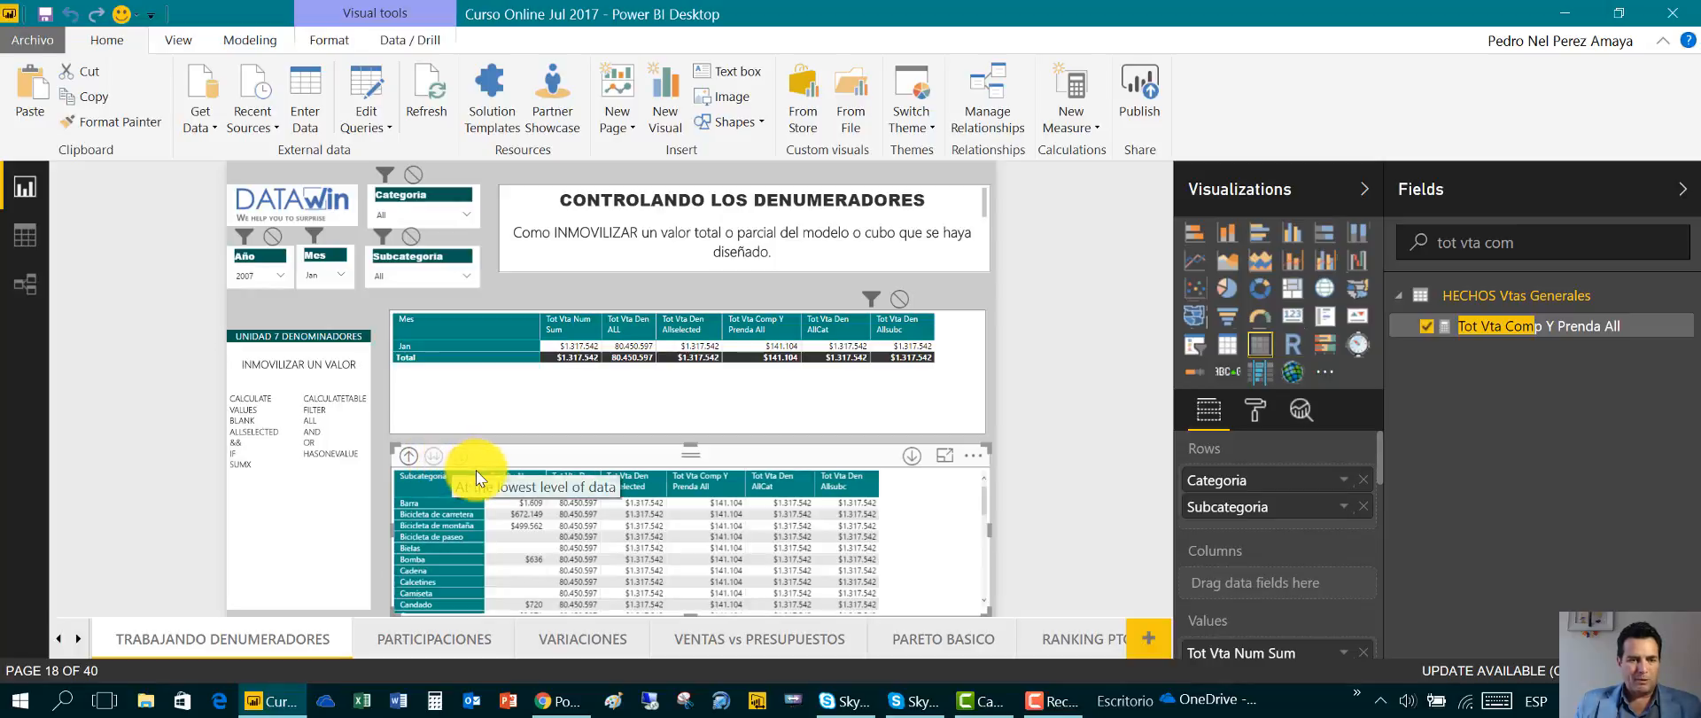
left_click(408, 456)
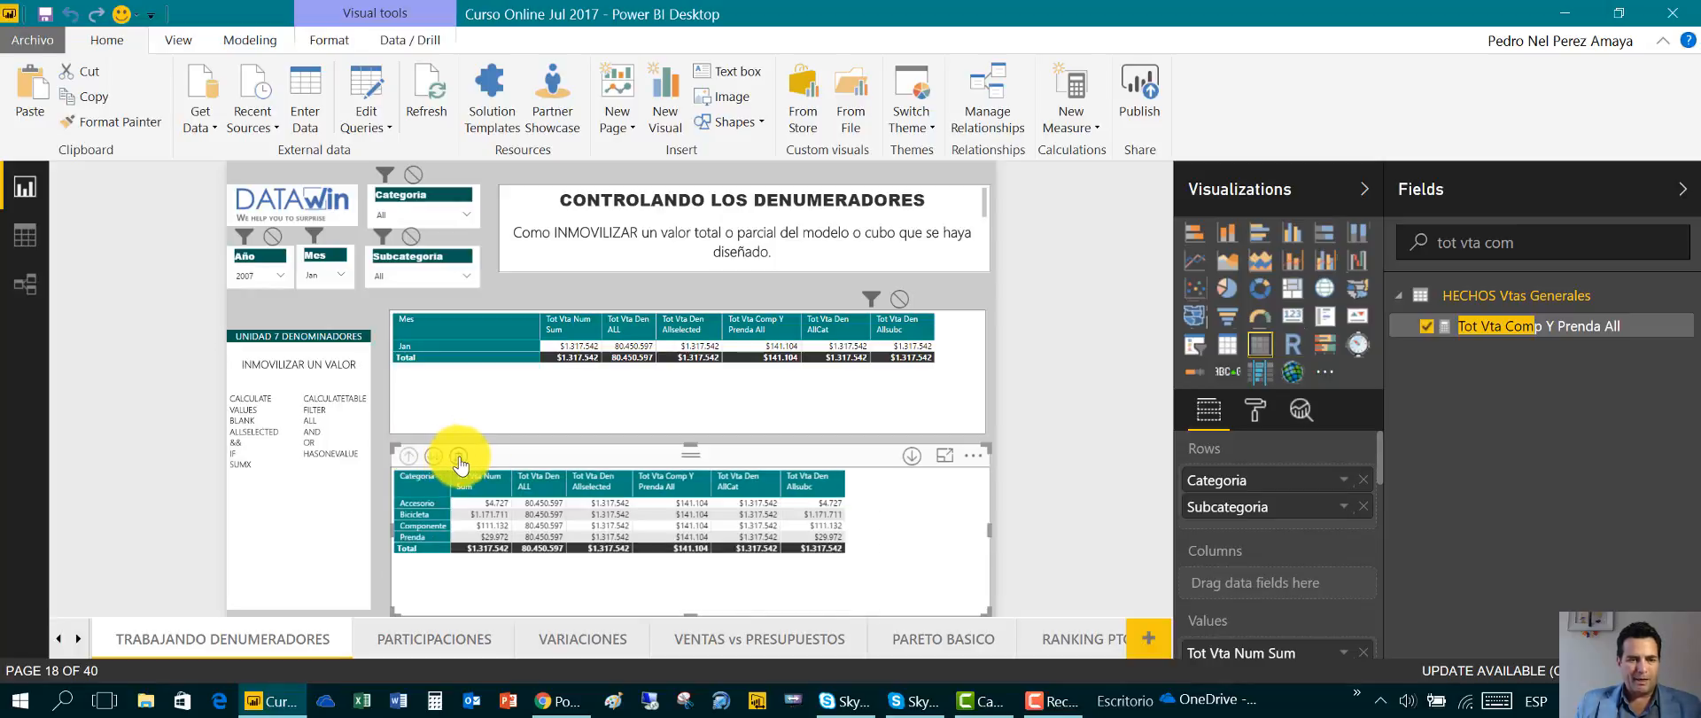
left_click(458, 457)
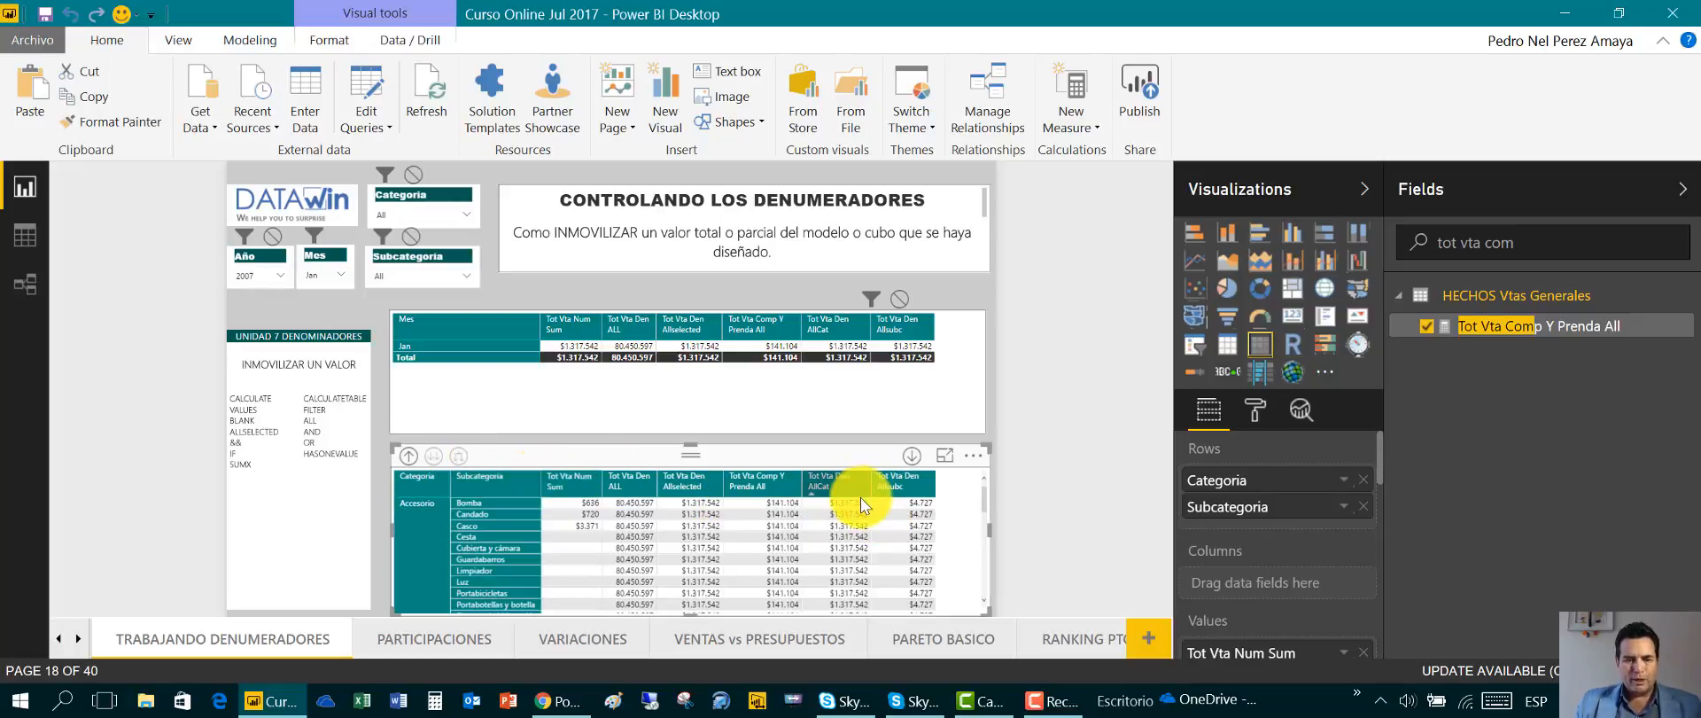
mouse_move(856, 521)
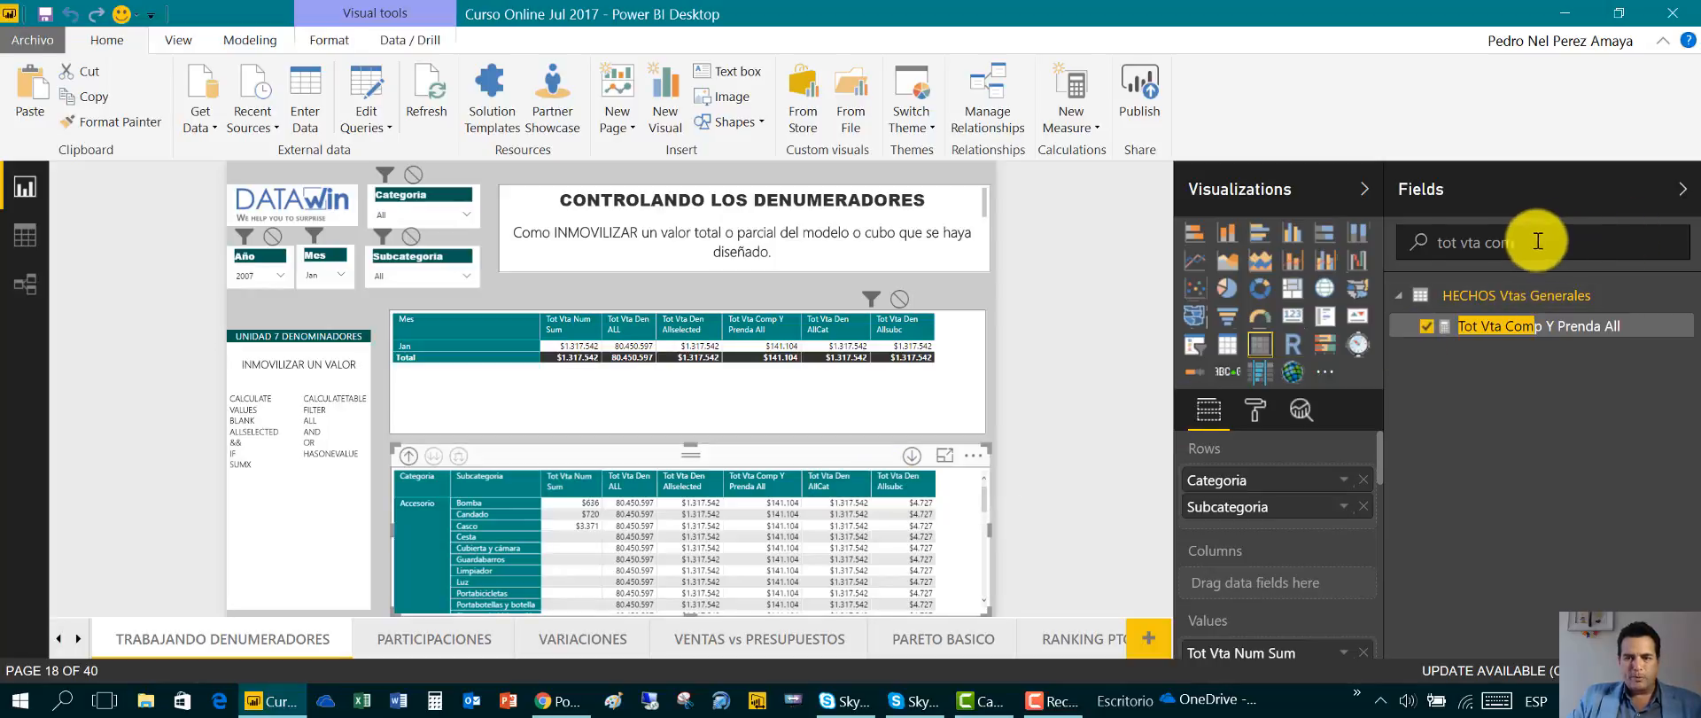
Search the fields for "tot vta den allsu" to find the subcategory denominator measure
left_click_drag(1557, 236, 1398, 246)
type("tot")
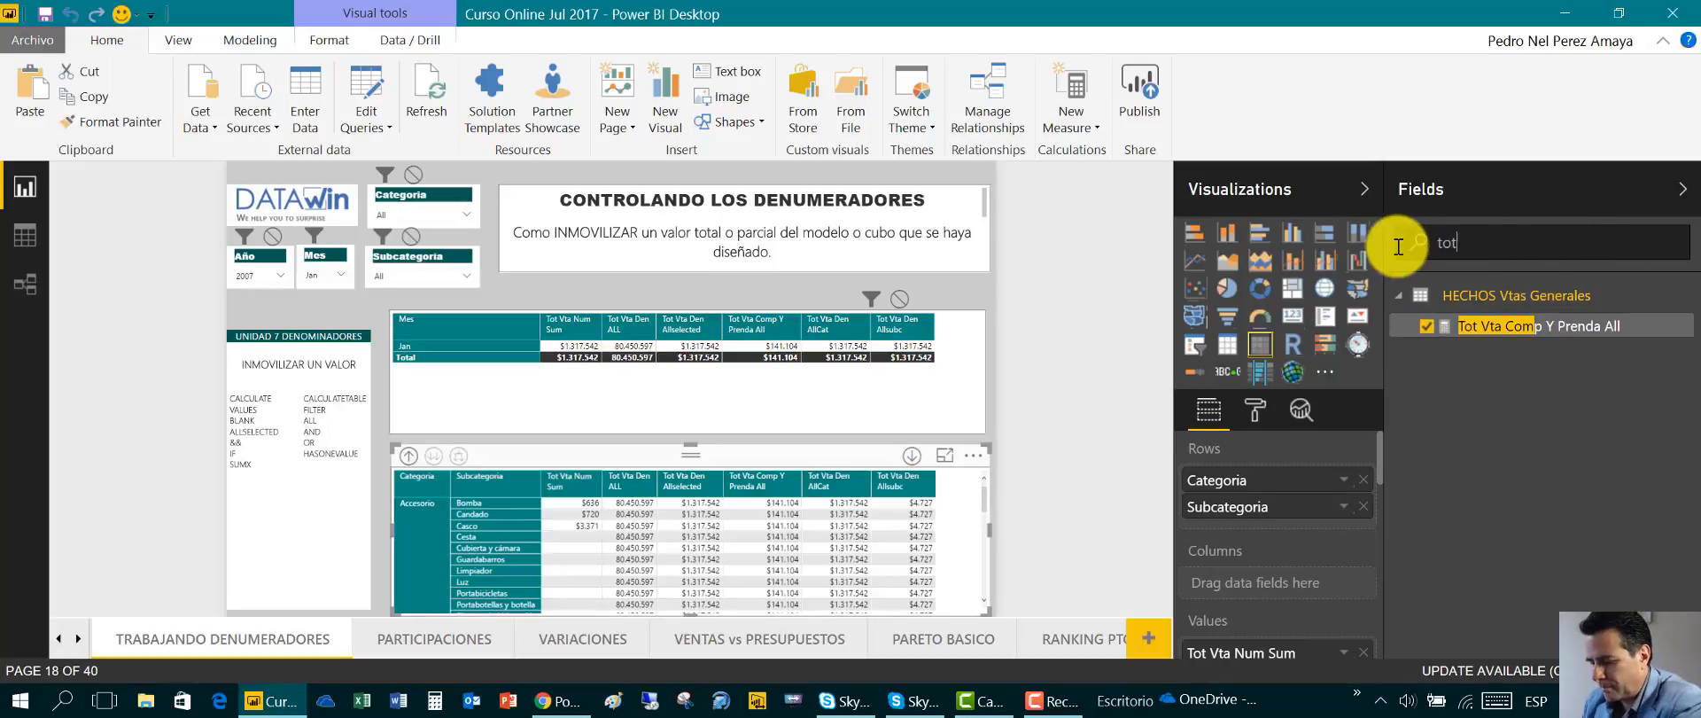
type(" vta sub")
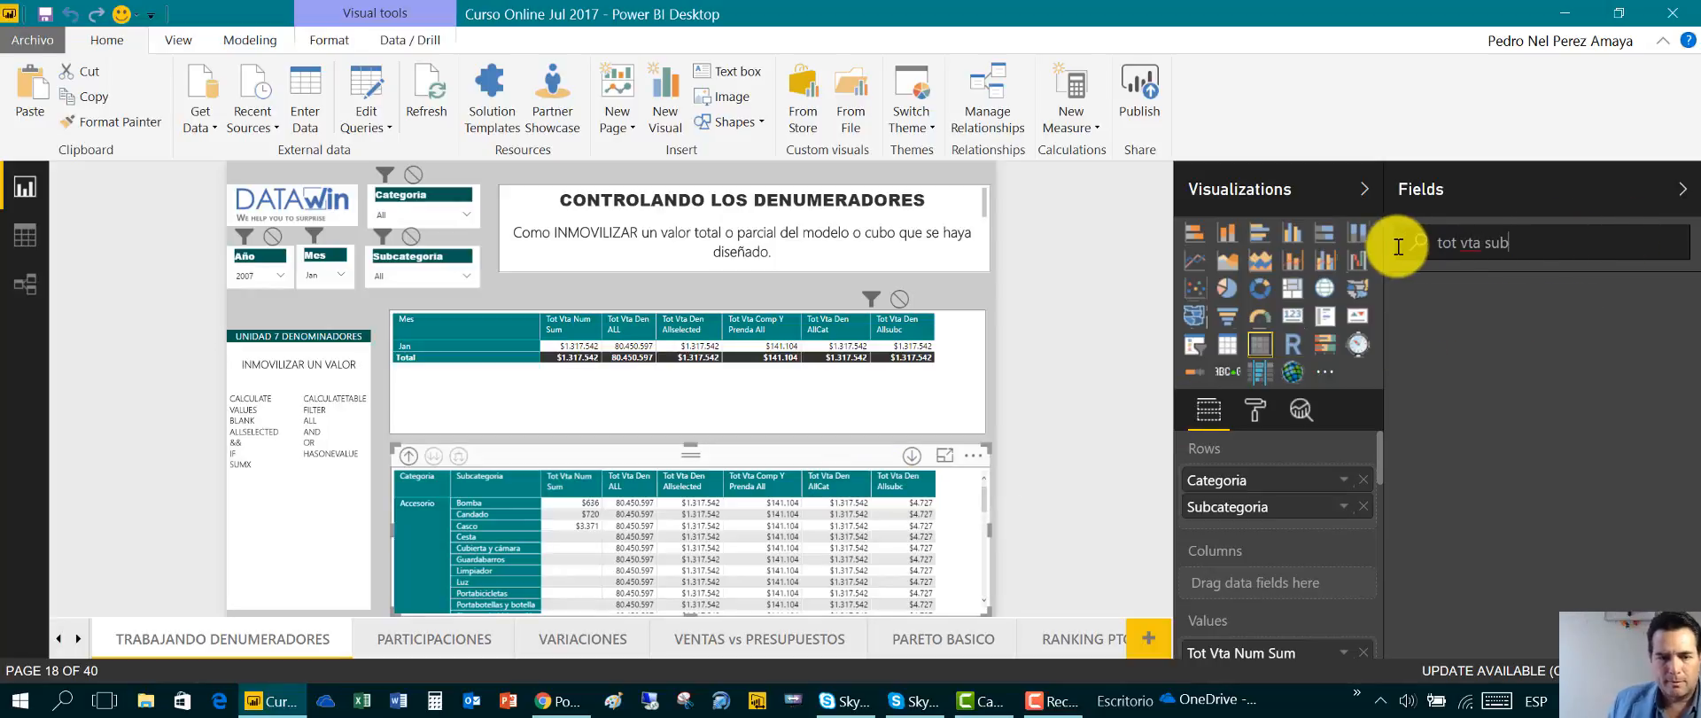
key("BackSpace")
key("BackSpace")
key("BackSpace")
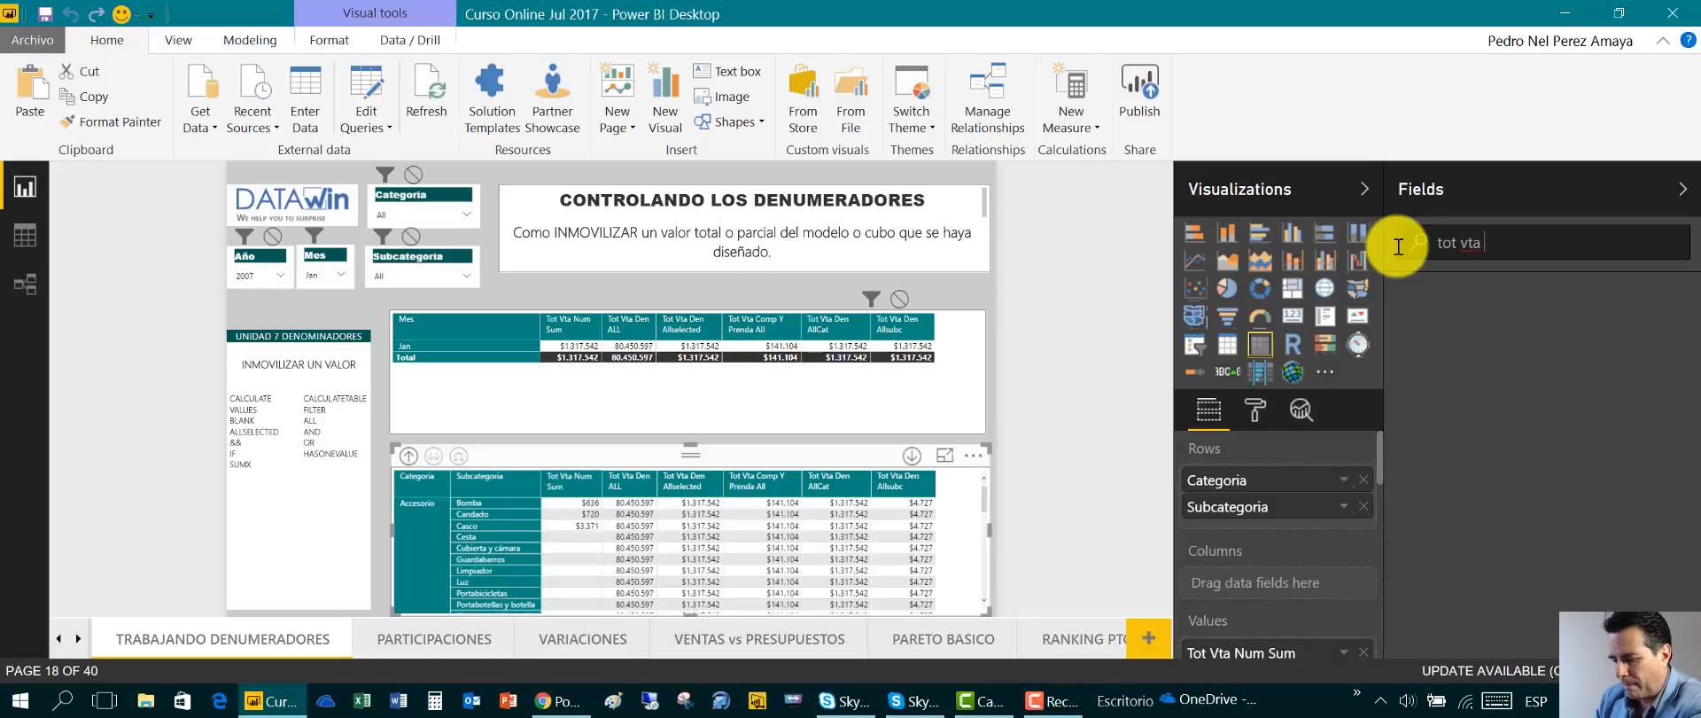
type("den sub")
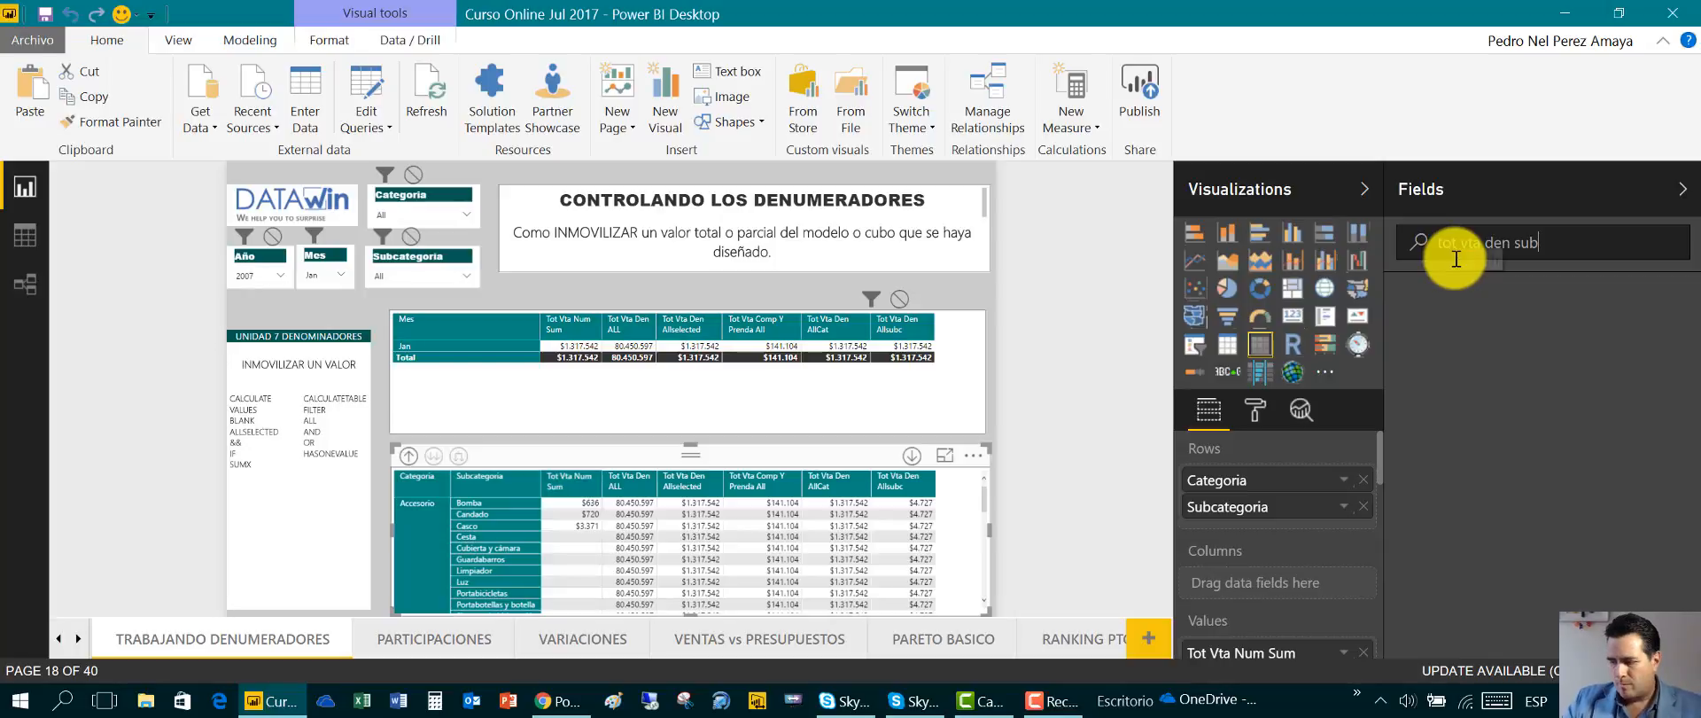
key("BackSpace")
key("BackSpace")
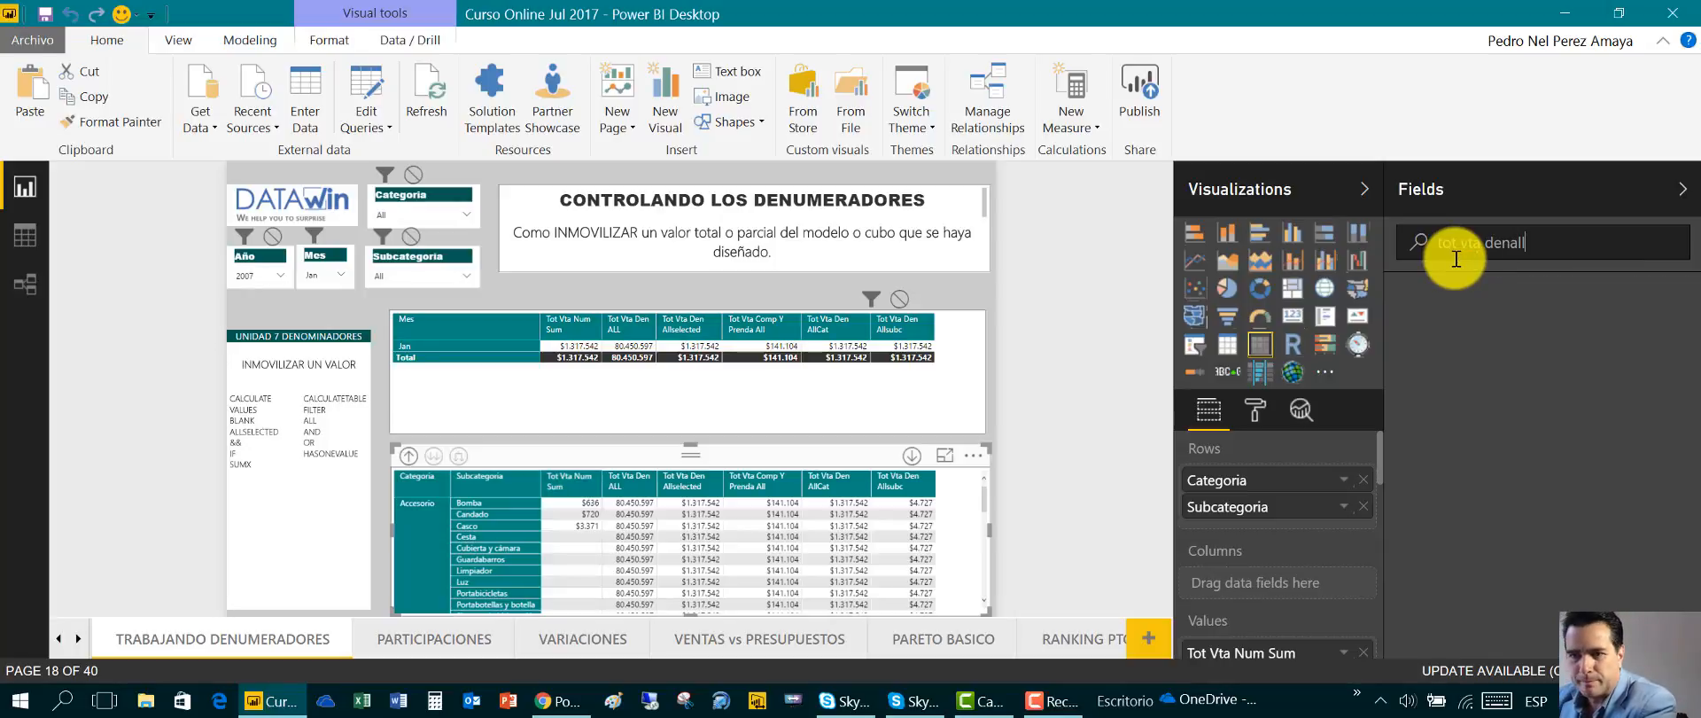
key("BackSpace")
type("allsu")
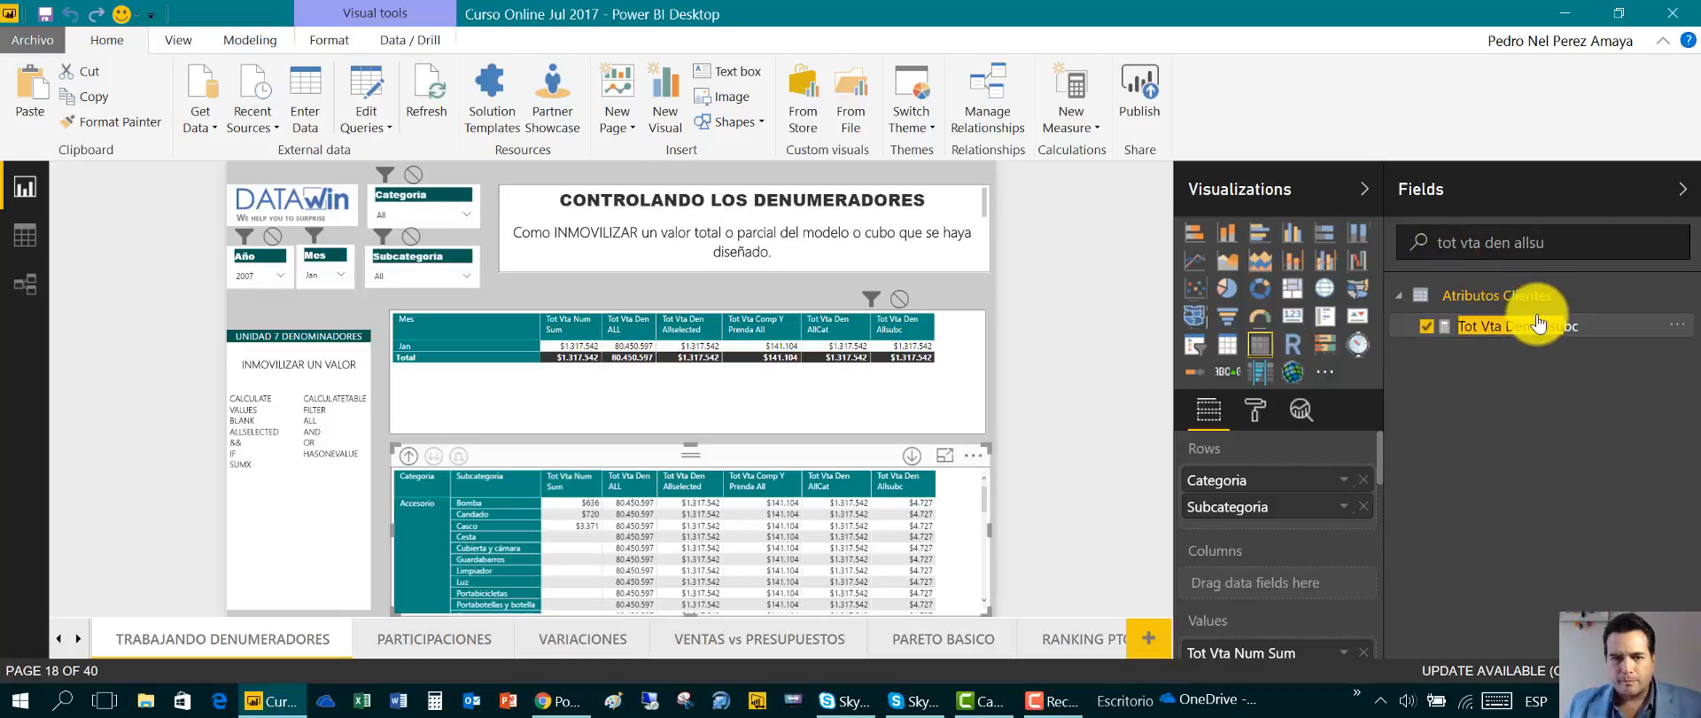
Open the Tot Vta Den Allsubc formula, highlight its ALL('Atributos Subcategoria'[Subcategoria]) argument, and compare the measure's values across categories in the expanded table
left_click(1538, 325)
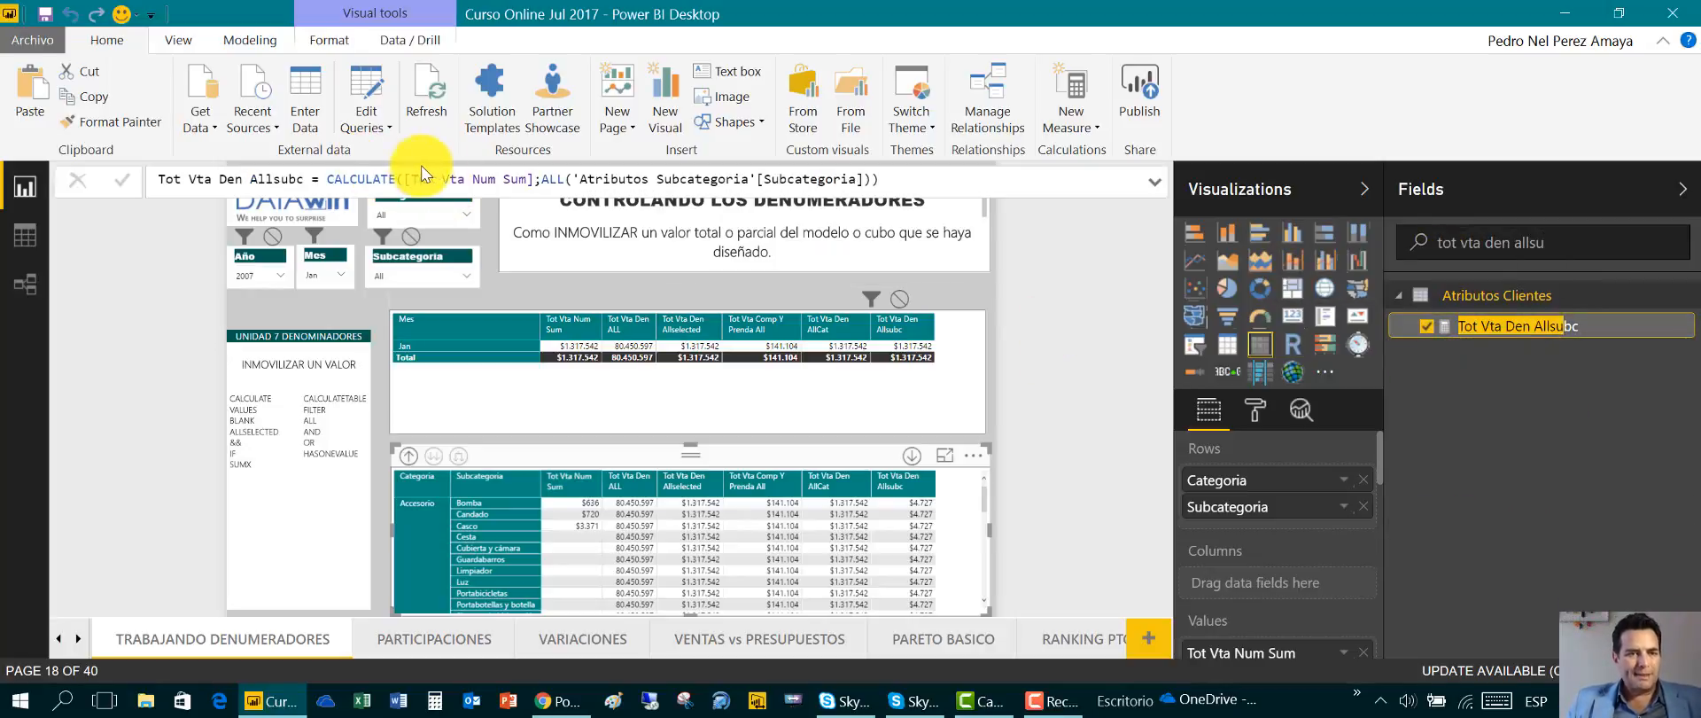
left_click_drag(542, 178, 893, 186)
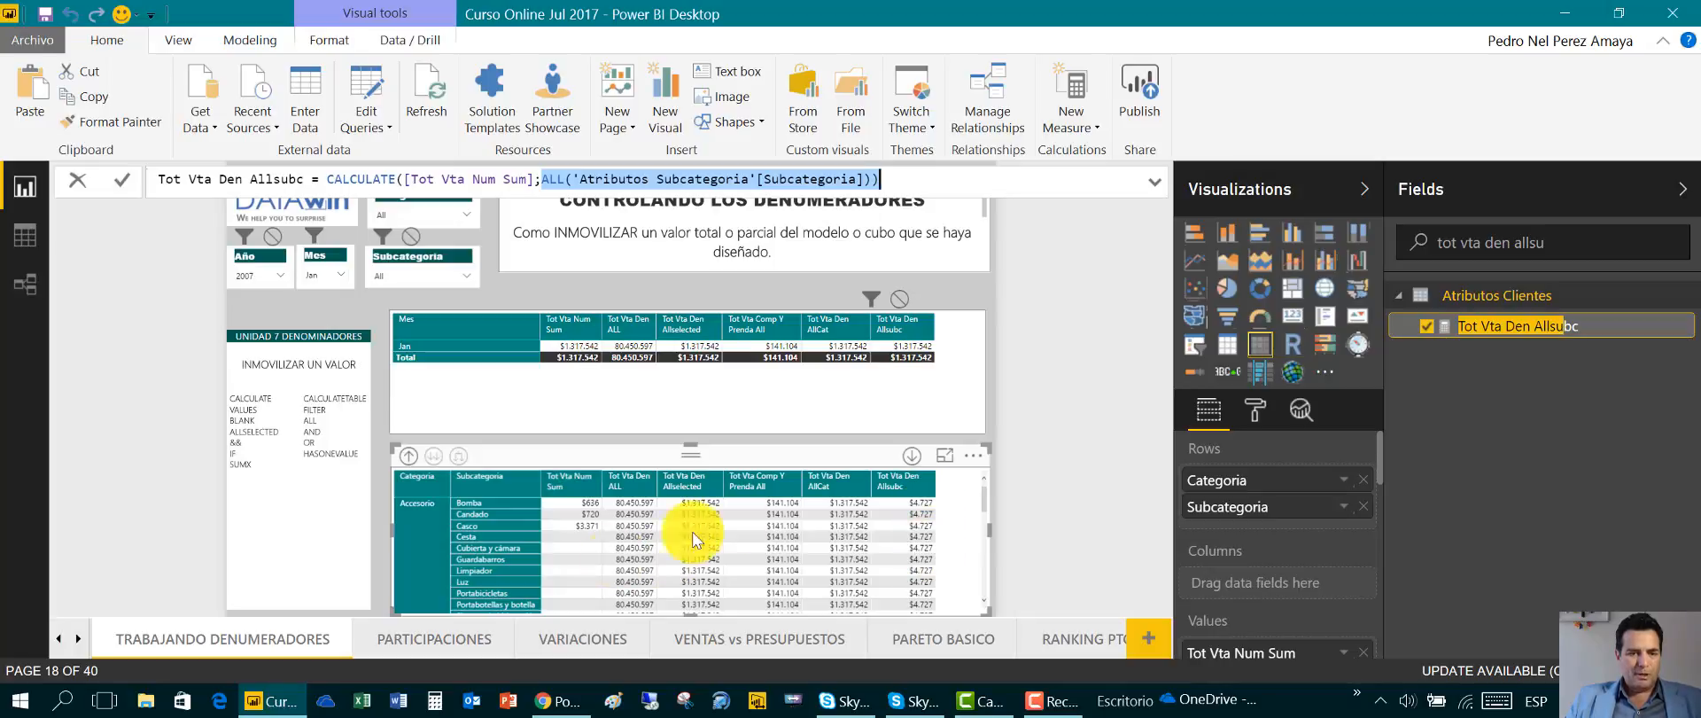
left_click(983, 504)
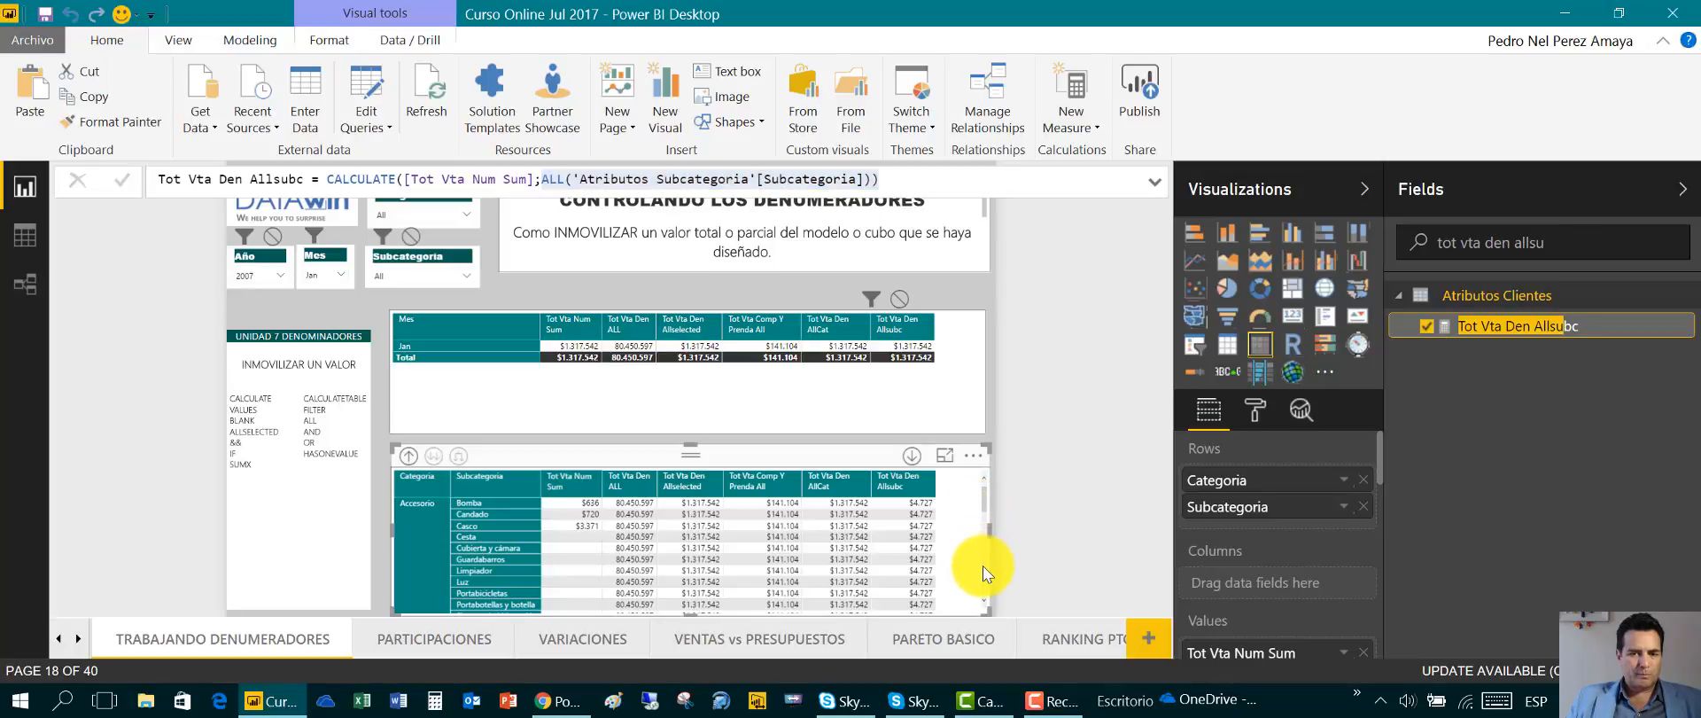
scroll(981, 565, "down", 4)
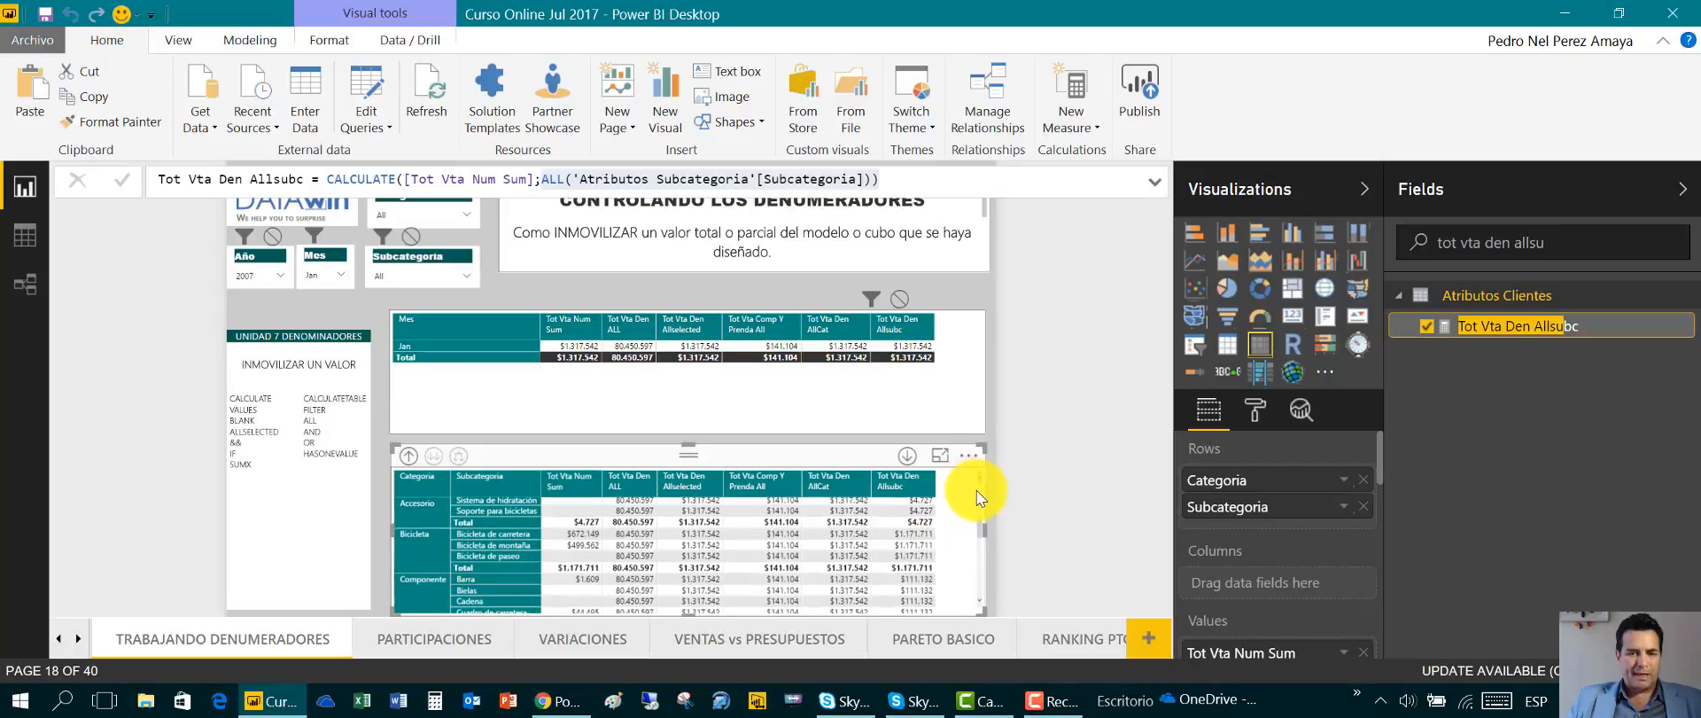
scroll(981, 496, "up", 5)
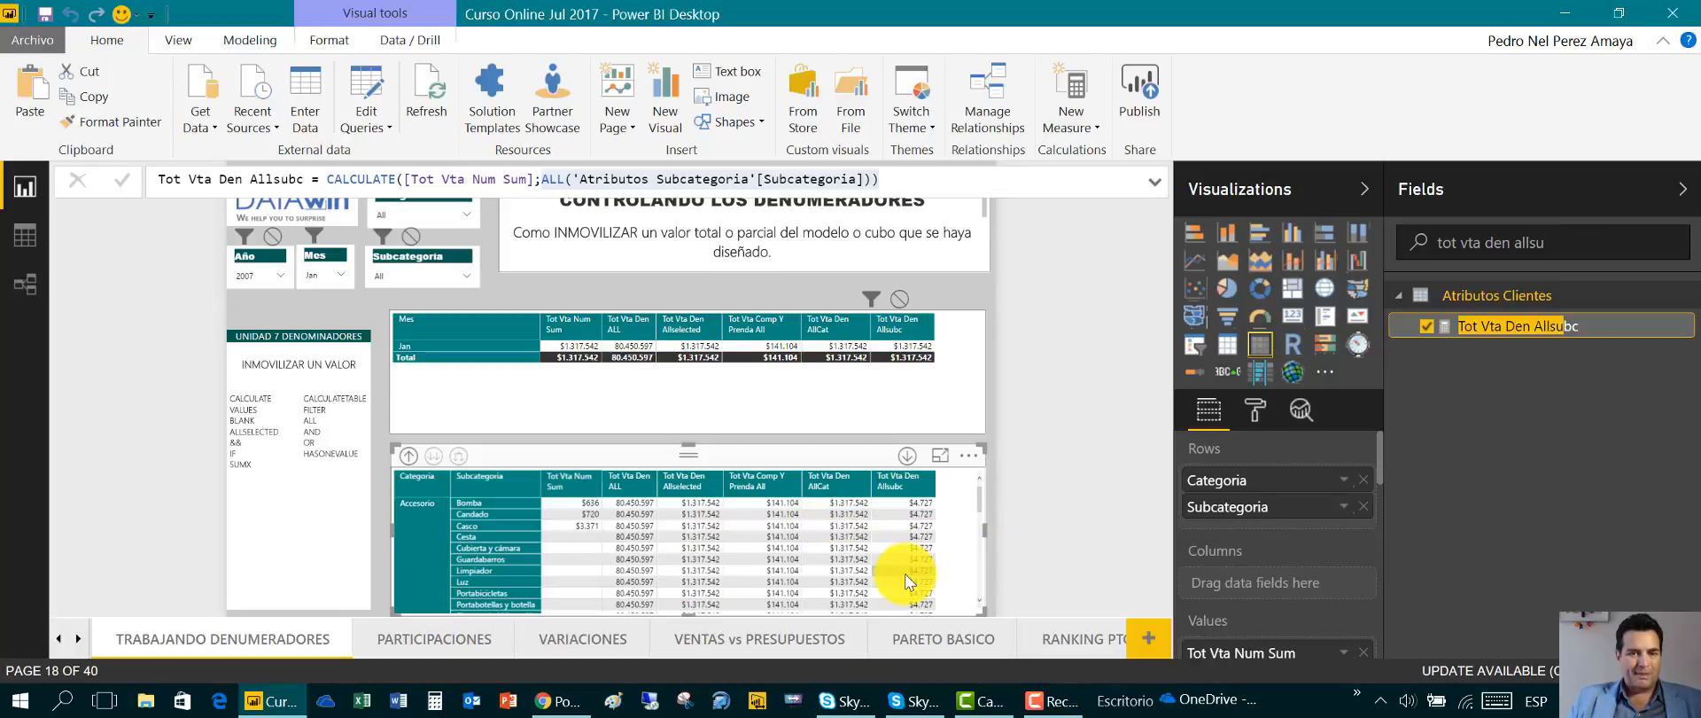
mouse_move(909, 582)
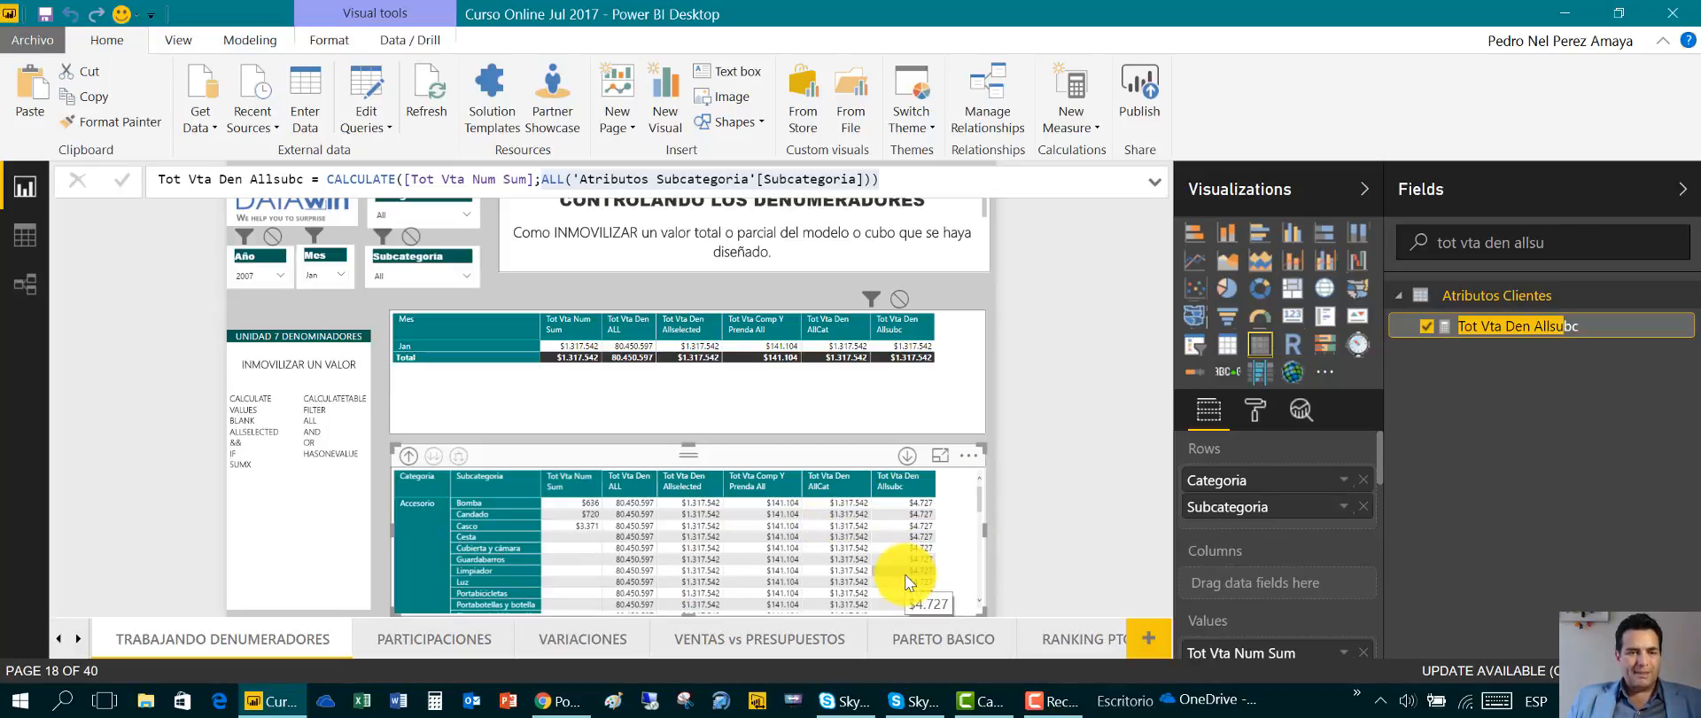
Filter the report to the Bomba and Candado subcategories with the Subcategoria slicer and deselect the table
left_click(466, 279)
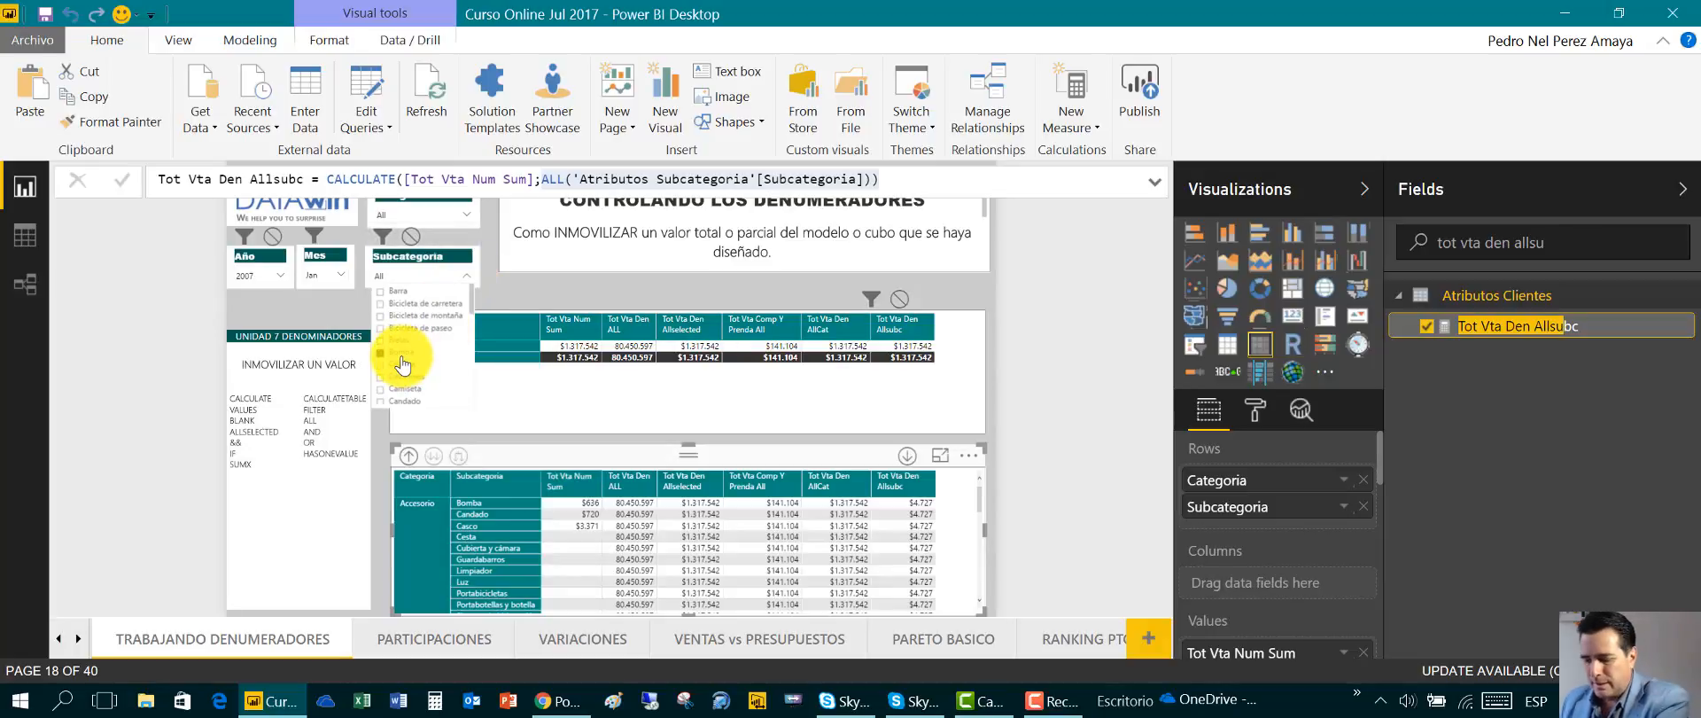
left_click(402, 354)
left_click(402, 402, "ctrl")
left_click(466, 281)
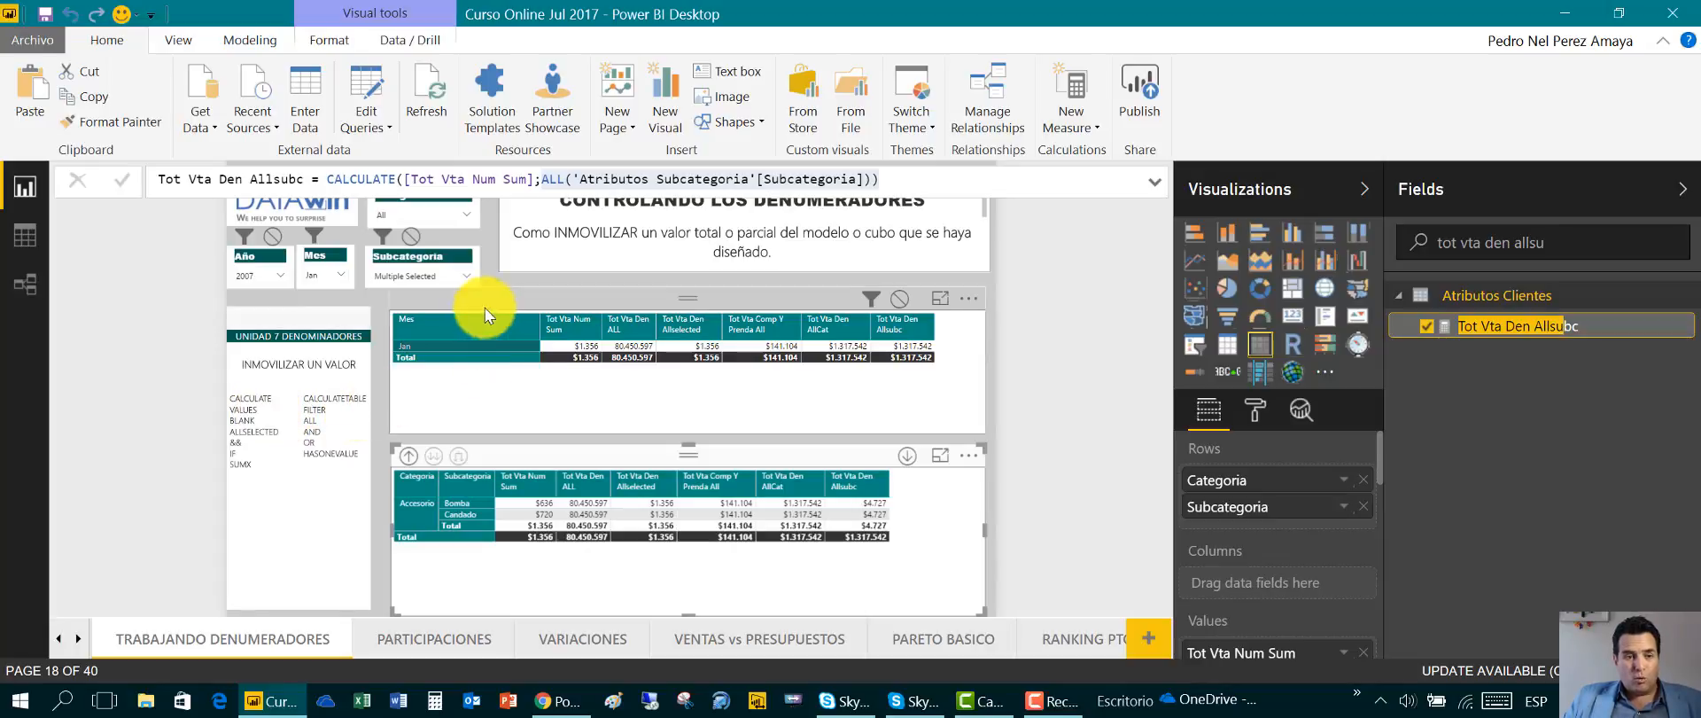
left_click(494, 284)
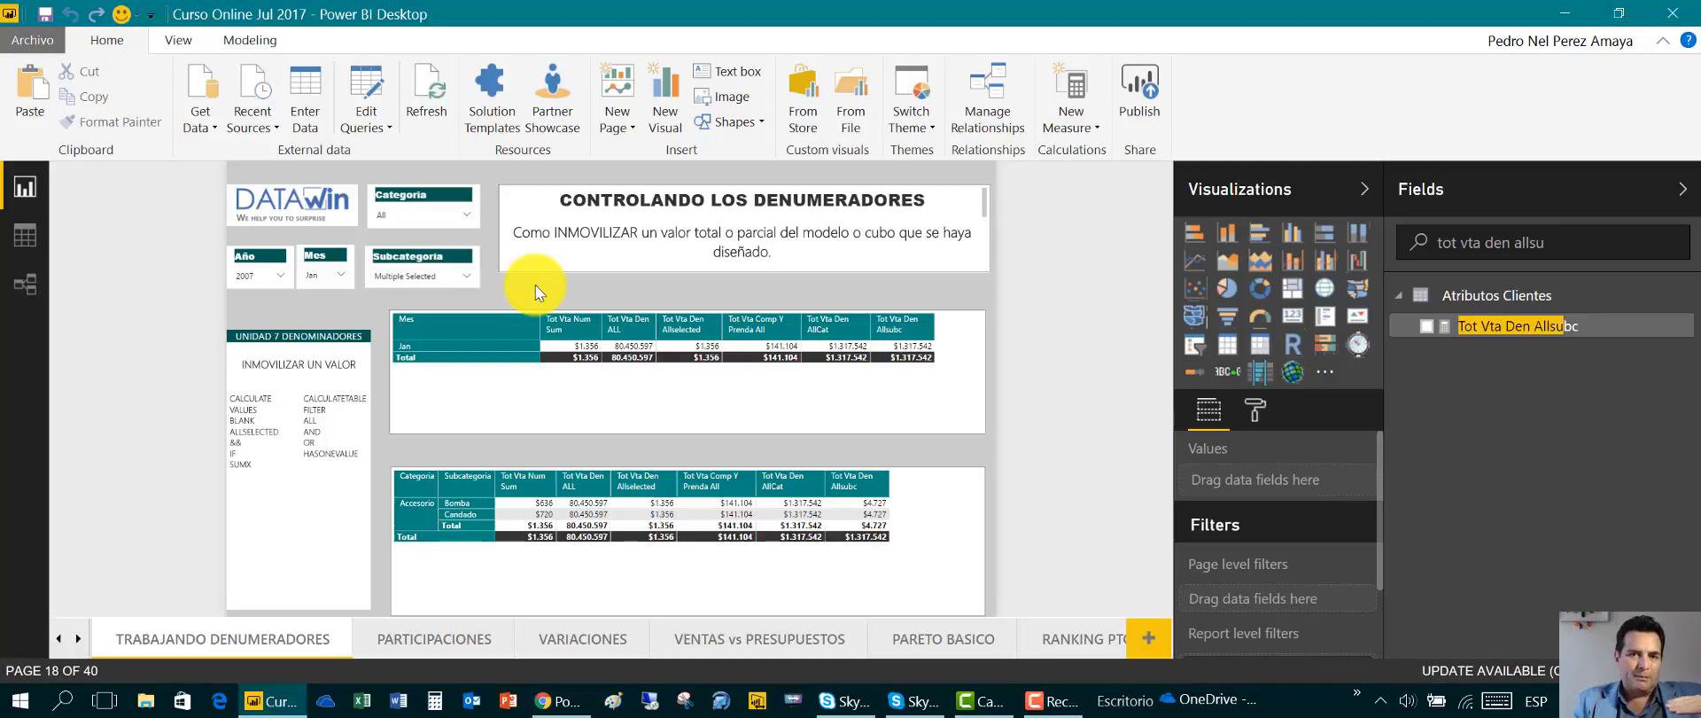
mouse_move(536, 287)
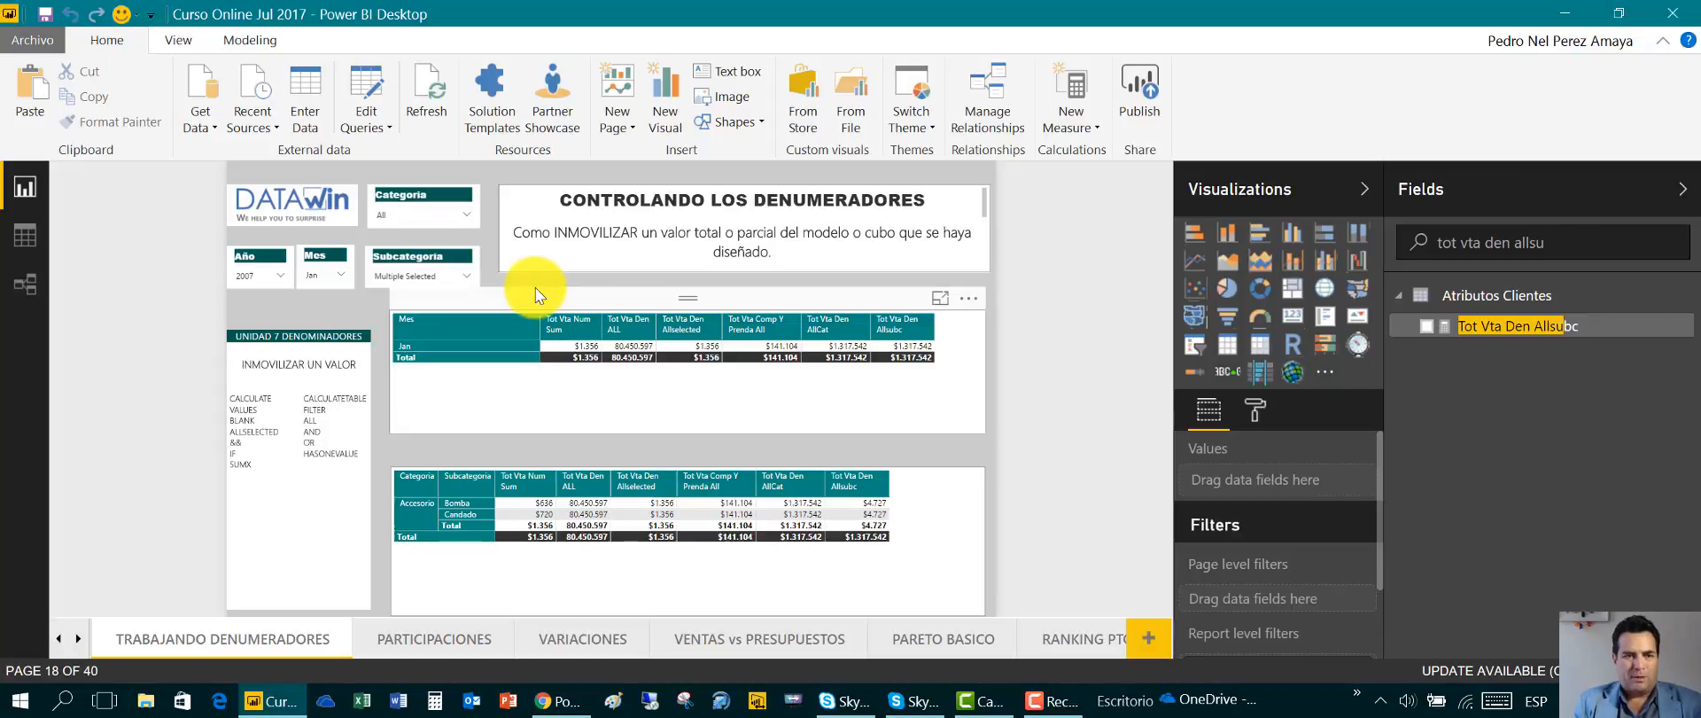